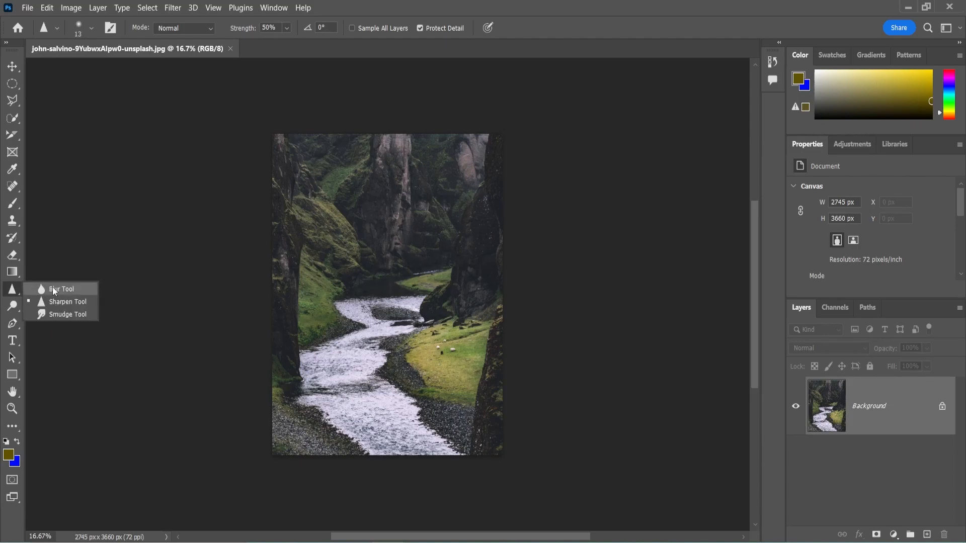
# - Activate the Blur tool and duplicate the Background layer of the river canyon photo
pyautogui.click(53, 289)
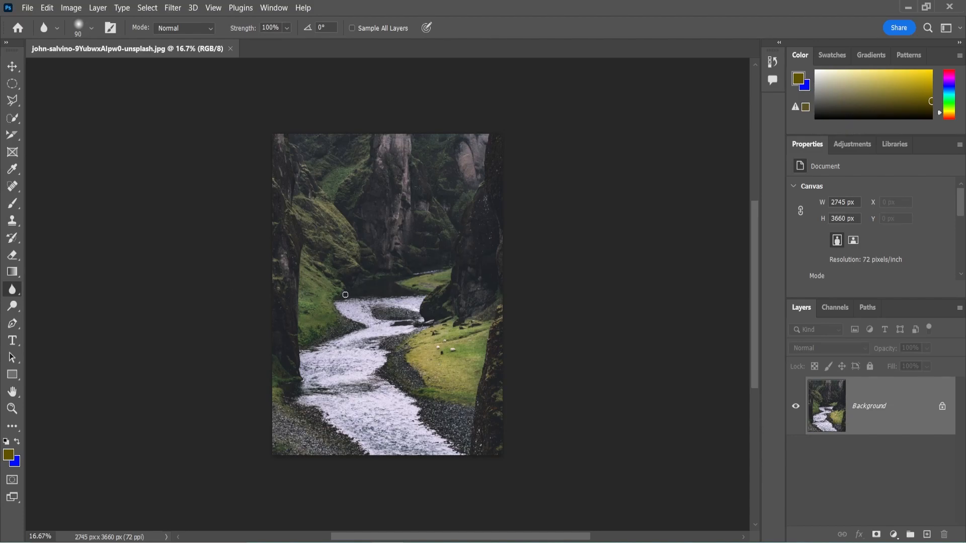
pyautogui.scroll(4, 345, 294)
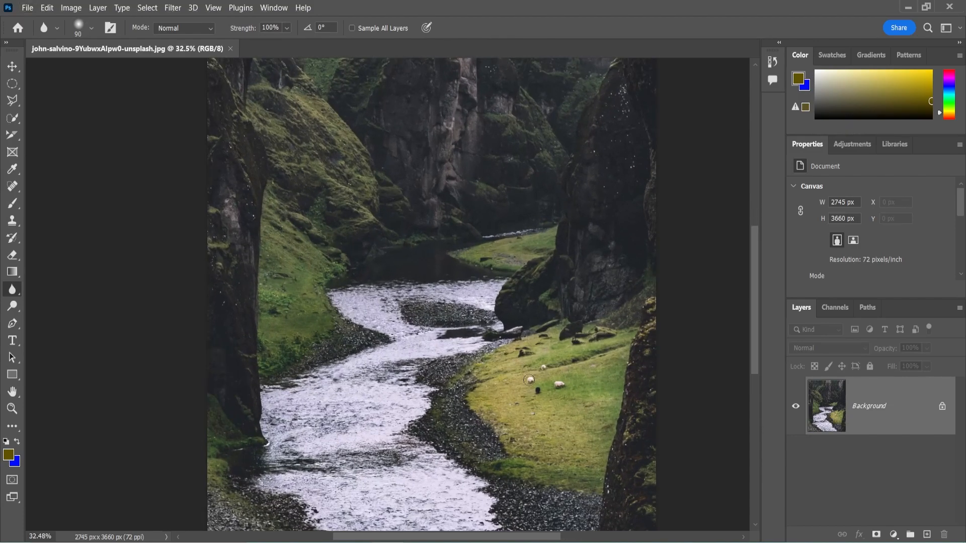
pyautogui.scroll(7, 527, 380)
pyautogui.moveTo(898, 423); pyautogui.dragTo(927, 531)
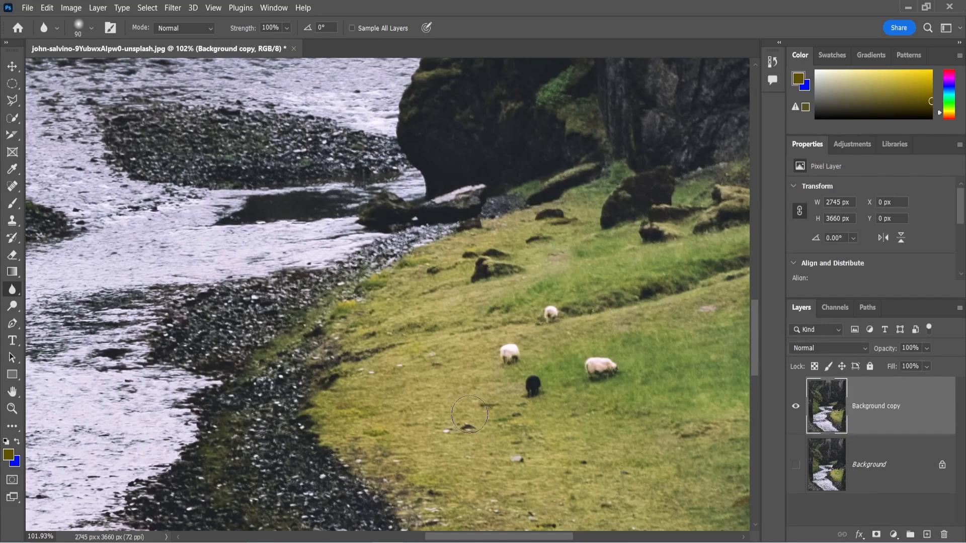
# - Try blurring the sheep and the grass around them on the Background copy layer at 100% strength
pyautogui.moveTo(523, 383)
pyautogui.mouseDown()
pyautogui.moveTo(509, 399)
pyautogui.moveTo(514, 350)
pyautogui.moveTo(559, 364)
pyautogui.moveTo(558, 385)
pyautogui.moveTo(524, 396)
pyautogui.moveTo(493, 363)
pyautogui.mouseUp()
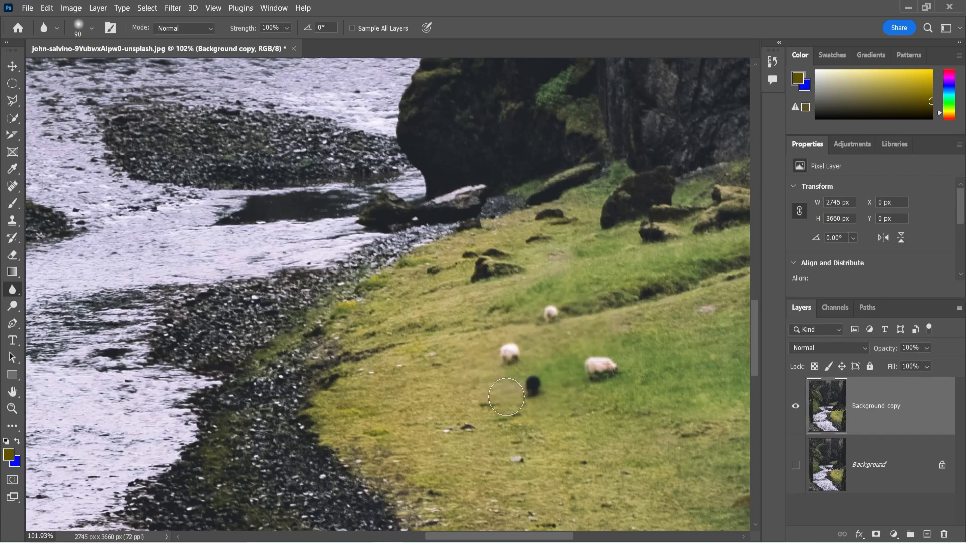
pyautogui.hotkey('ctrl', 'z')
pyautogui.scroll(-3, 548, 388)
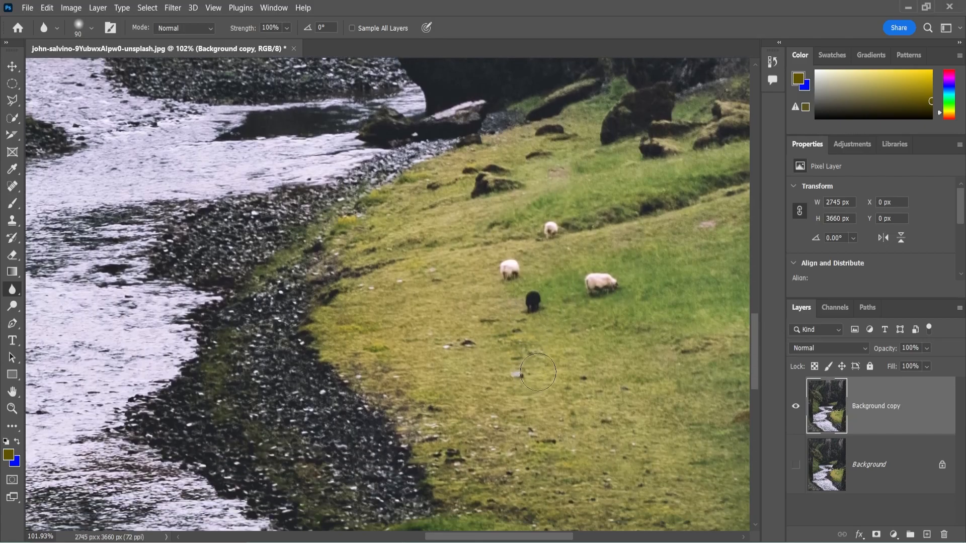
pyautogui.scroll(-2, 536, 373)
pyautogui.scroll(2, 542, 327)
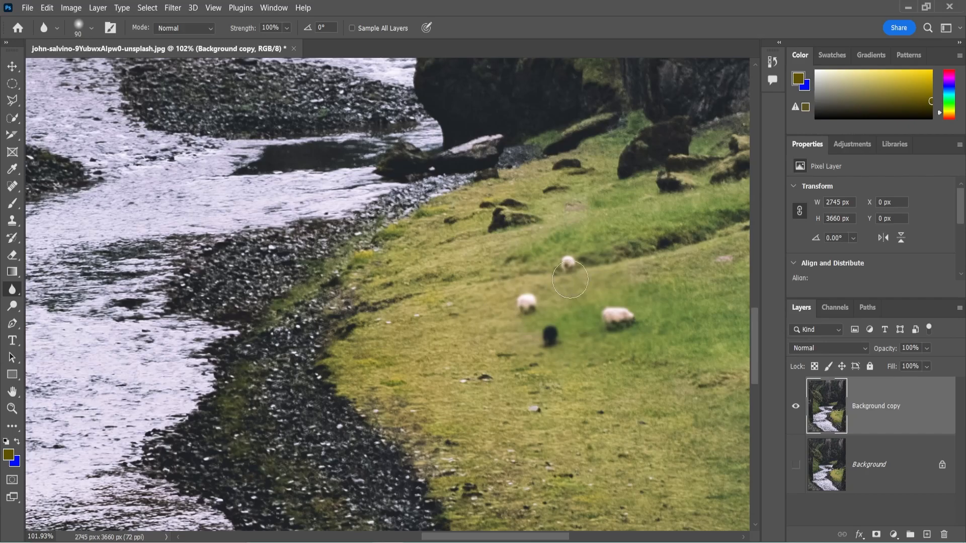
pyautogui.scroll(-1, 617, 305)
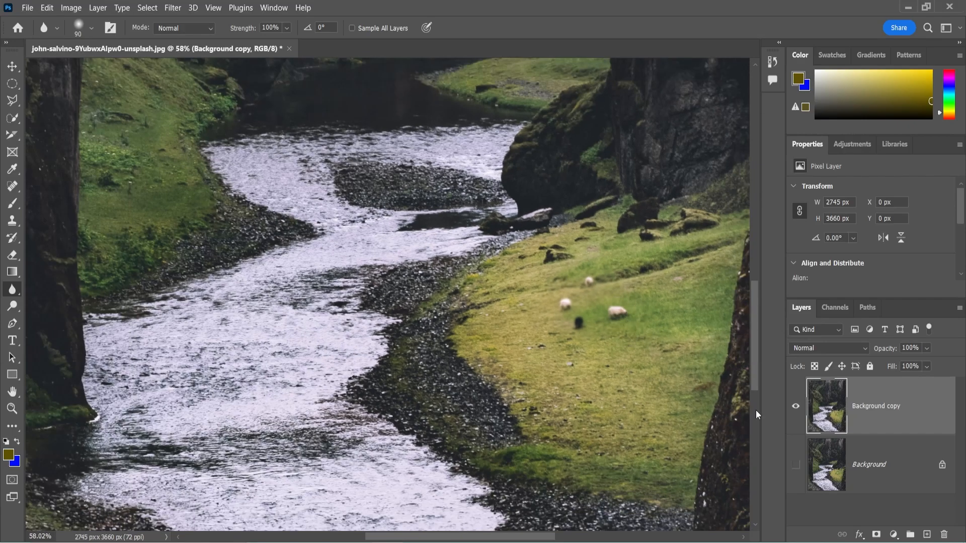
# - Toggle the Background copy layer's visibility to compare the blurred sheep with the original
pyautogui.click(795, 406)
pyautogui.click(795, 406)
pyautogui.click(795, 407)
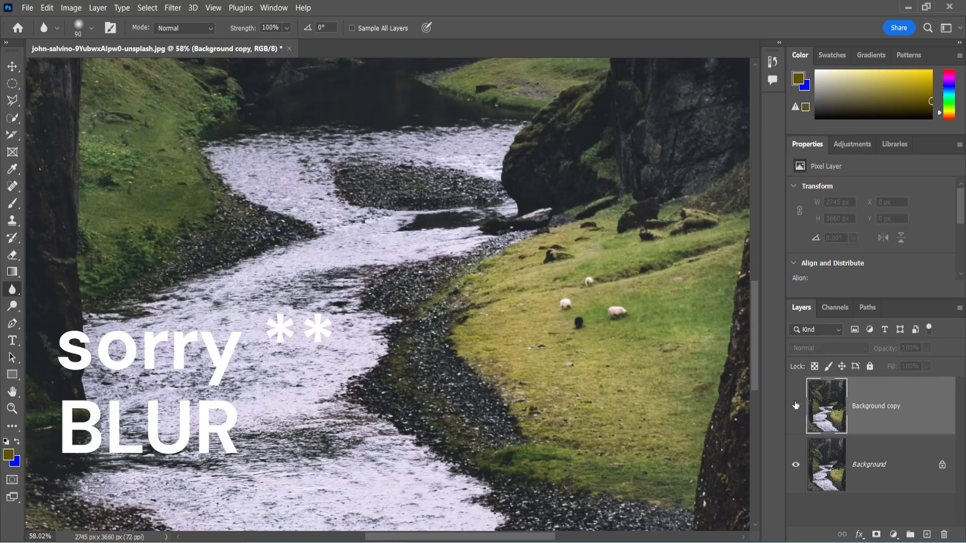
pyautogui.click(795, 405)
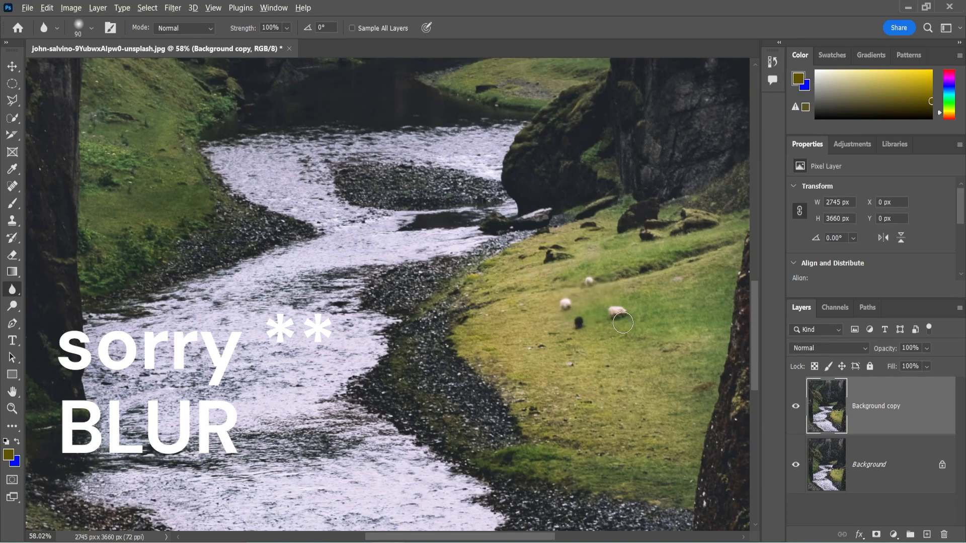
# - Discard the blurred Background copy and duplicate the original Background layer afresh
pyautogui.scroll(-3, 623, 324)
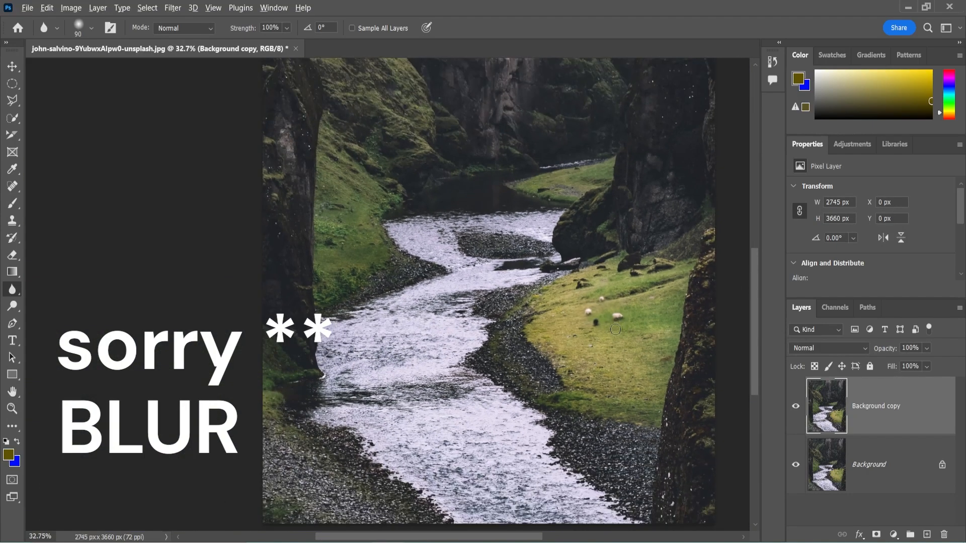
pyautogui.scroll(-1, 615, 330)
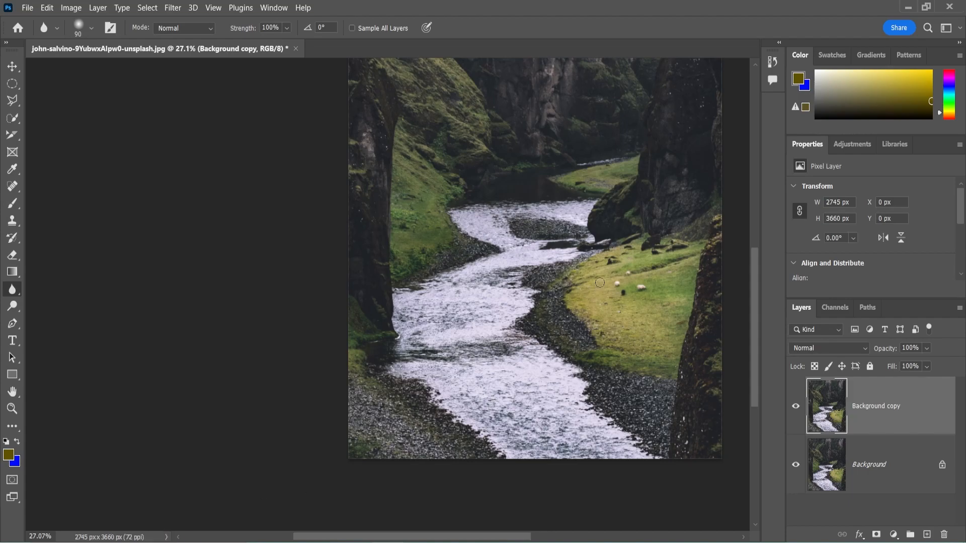
pyautogui.hscroll(2, 574, 265)
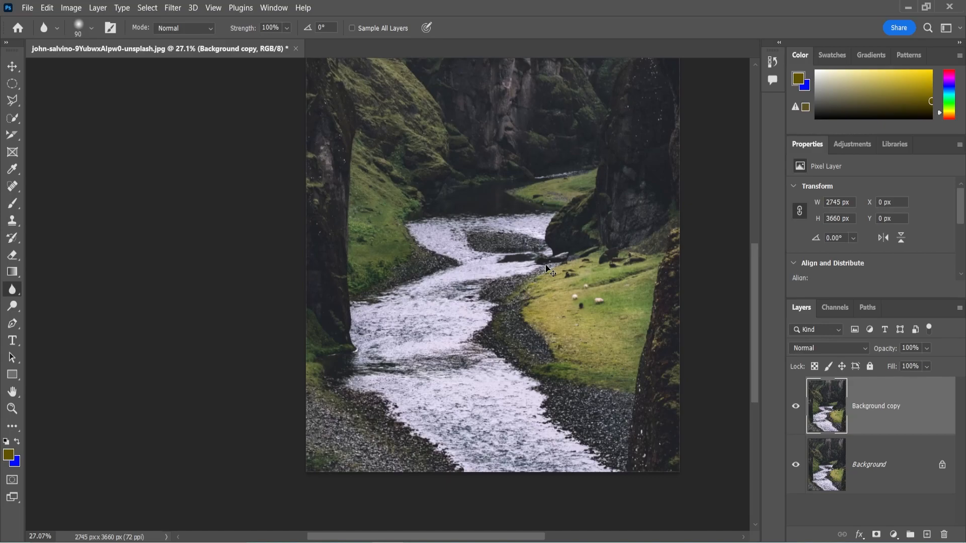
pyautogui.hotkey('ctrl', '1')
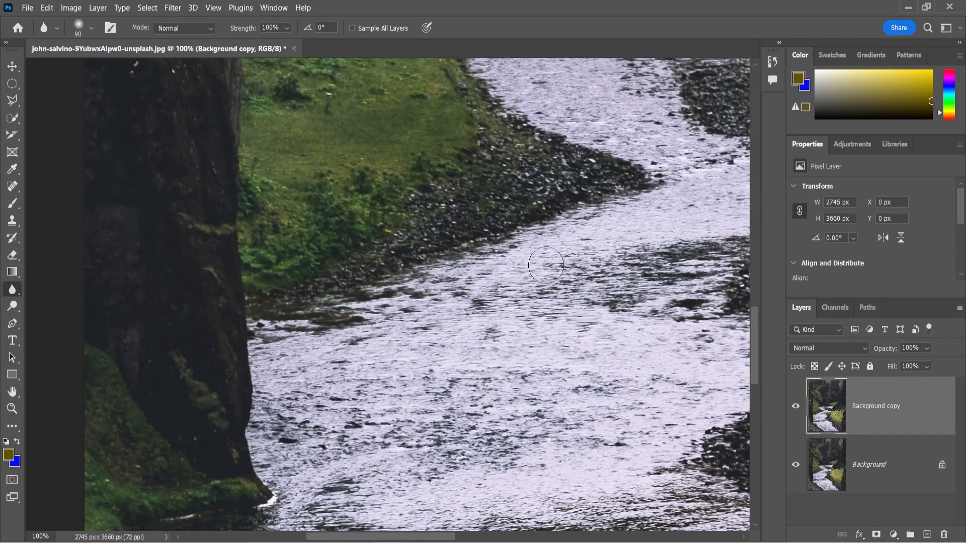
pyautogui.moveTo(511, 219); pyautogui.dragTo(103, 232)
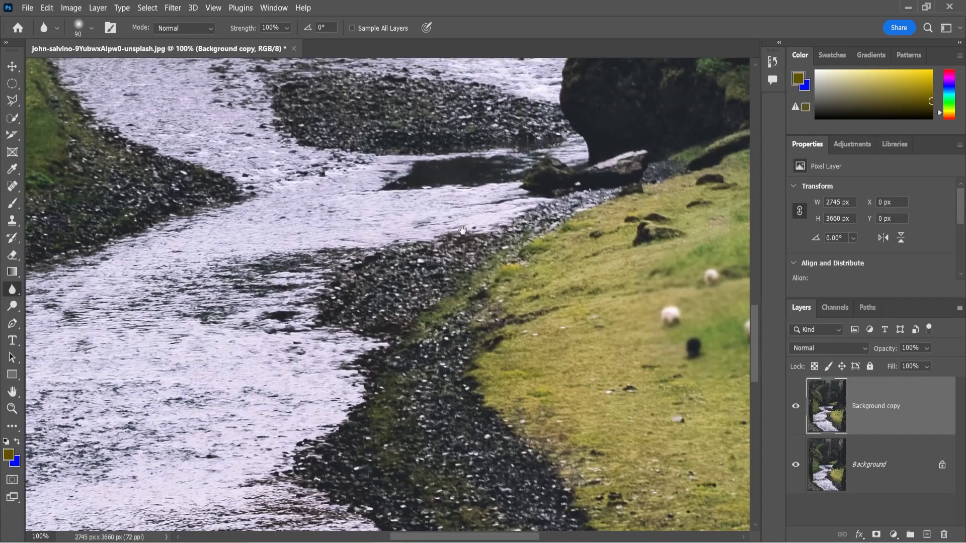
pyautogui.moveTo(458, 231); pyautogui.dragTo(302, 230)
pyautogui.moveTo(905, 391); pyautogui.dragTo(944, 534)
pyautogui.moveTo(916, 417); pyautogui.dragTo(933, 532)
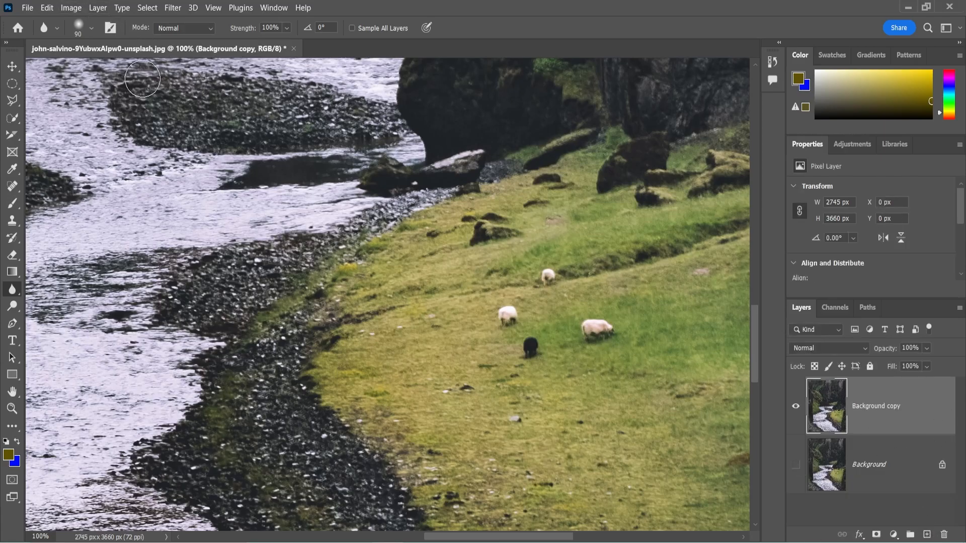
# - Resize the river image to a width of 8 inches, keeping its proportions and the 72 pixels/inch resolution
pyautogui.click(71, 7)
pyautogui.moveTo(97, 8)
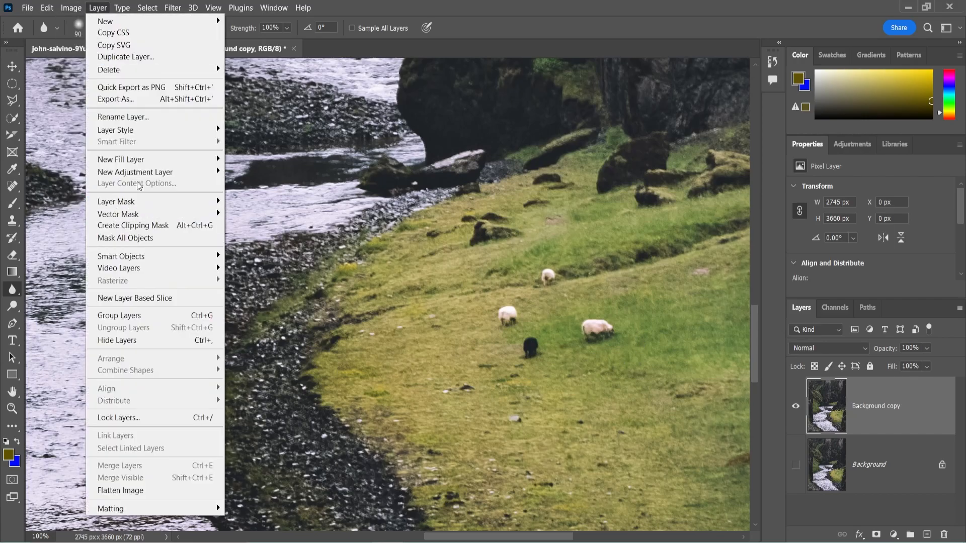
pyautogui.click(67, 8)
pyautogui.click(66, 8)
pyautogui.click(95, 101)
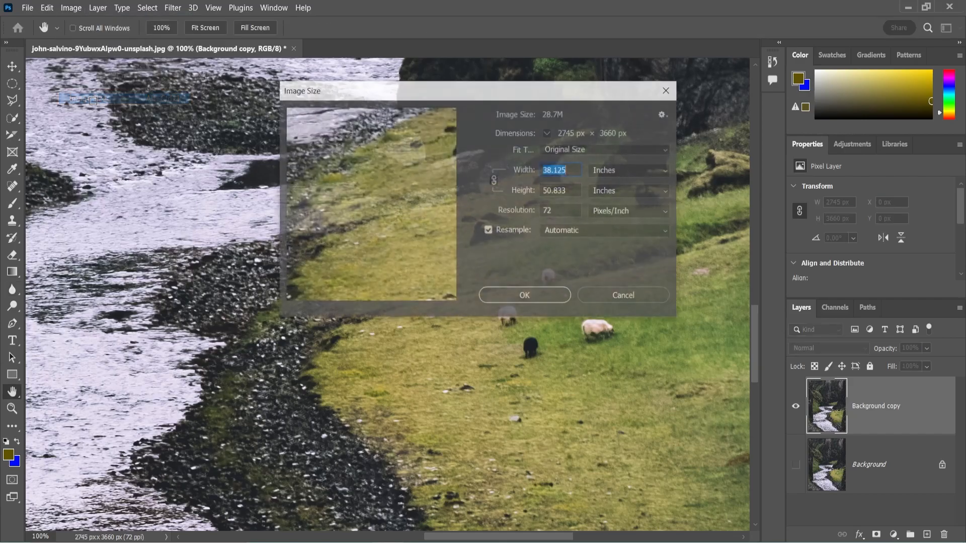
pyautogui.click(630, 170)
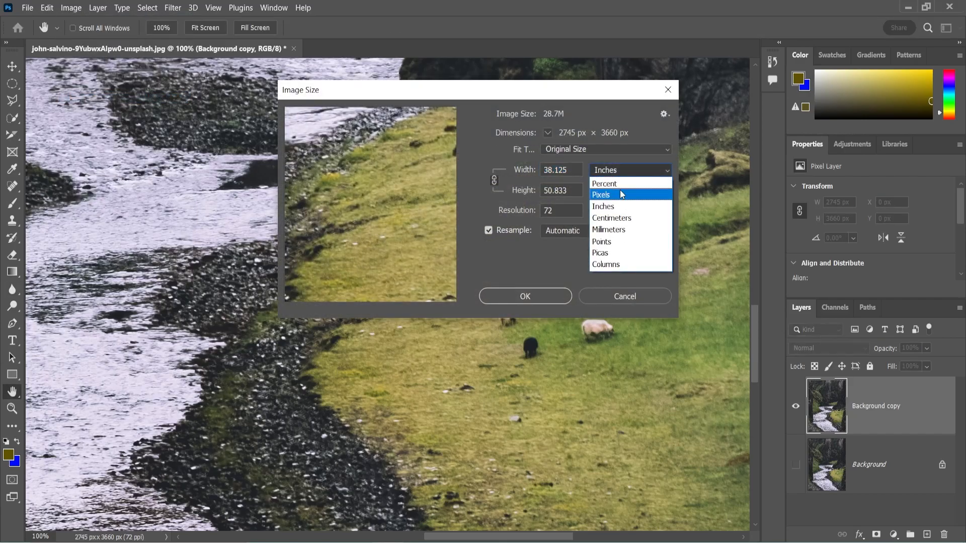
pyautogui.click(573, 169)
pyautogui.doubleClick(572, 169)
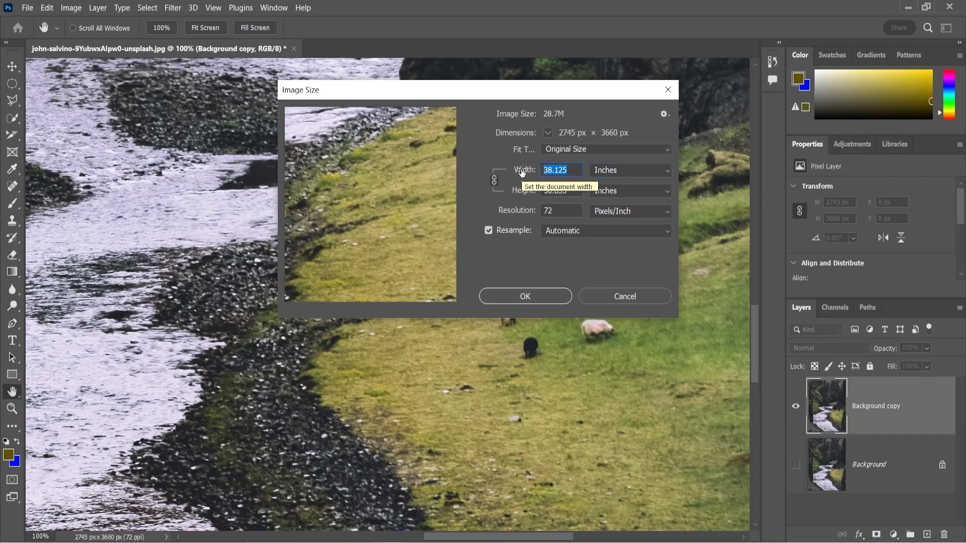
pyautogui.write('8')
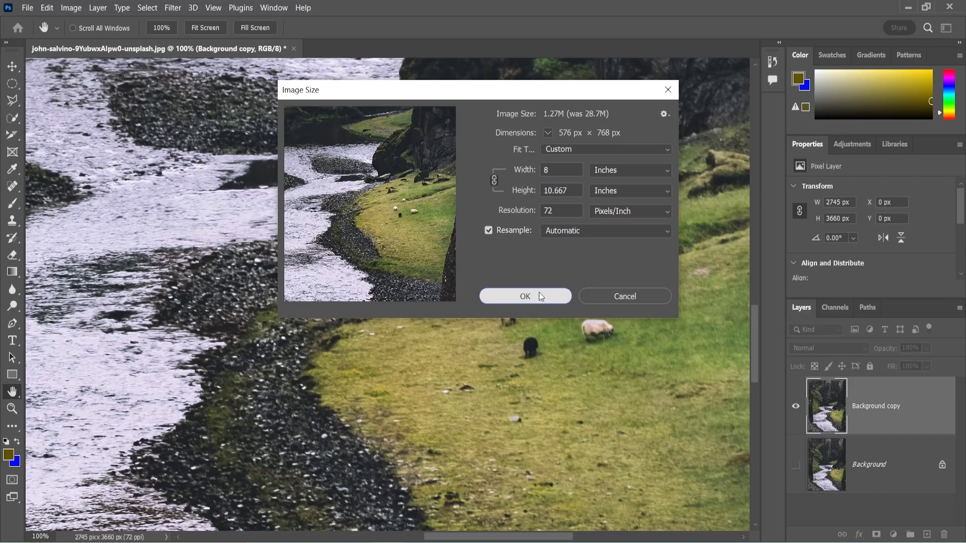
pyautogui.click(525, 296)
# - Try a blur stroke across the sheep on the resized image and undo it
pyautogui.press('r')
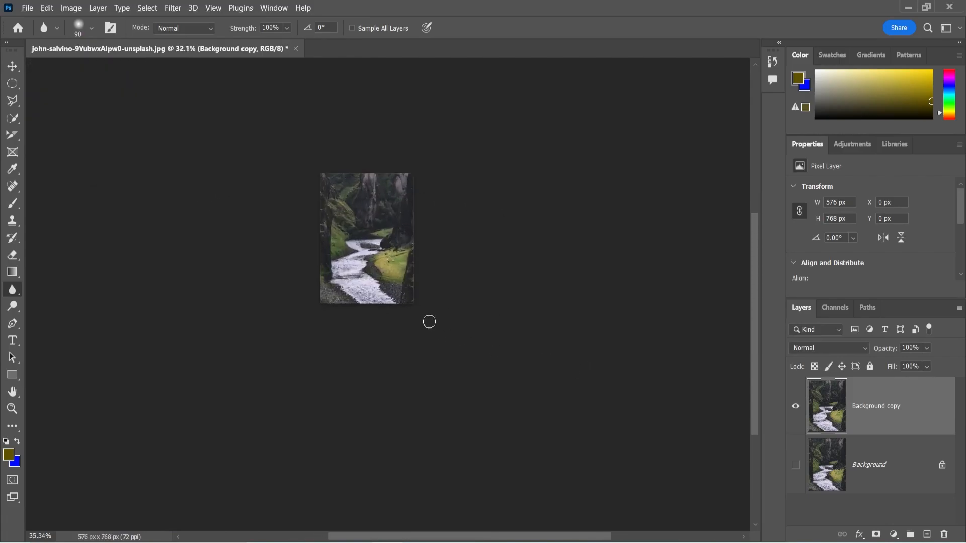
pyautogui.scroll(8, 356, 246)
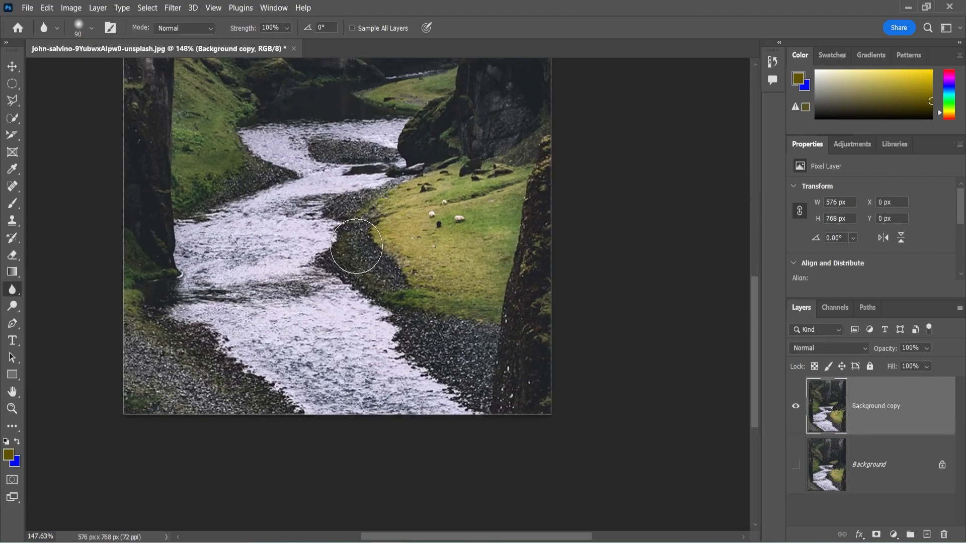
pyautogui.scroll(4, 381, 252)
pyautogui.scroll(-5, 479, 250)
pyautogui.scroll(-3, 480, 250)
pyautogui.scroll(5, 442, 345)
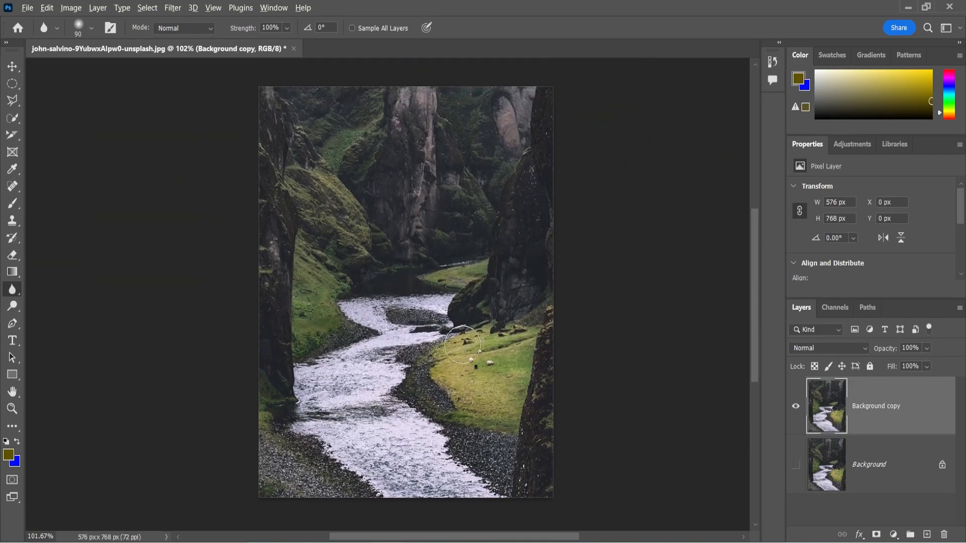
pyautogui.scroll(4, 481, 346)
pyautogui.moveTo(478, 356)
pyautogui.mouseDown()
pyautogui.moveTo(495, 368)
pyautogui.moveTo(488, 424)
pyautogui.moveTo(440, 395)
pyautogui.moveTo(423, 356)
pyautogui.moveTo(523, 319)
pyautogui.moveTo(534, 381)
pyautogui.mouseUp()
pyautogui.scroll(-3, 535, 381)
pyautogui.hotkey('ctrl', 'z')
pyautogui.scroll(-2, 483, 286)
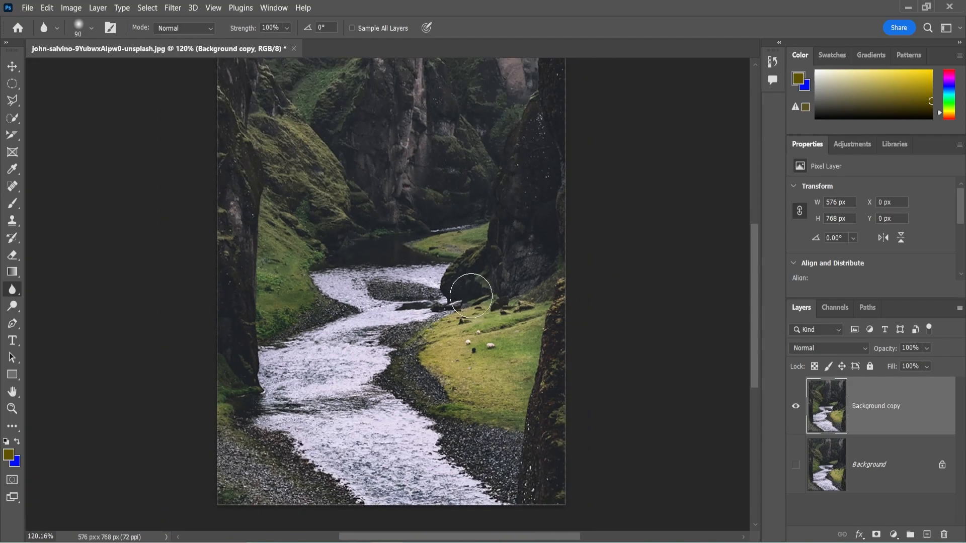
# - Blur the cliffs, grassy banks and gravel surrounding the river on the Background copy layer with the size 90 brush
pyautogui.scroll(-2, 472, 295)
pyautogui.moveTo(475, 307); pyautogui.dragTo(454, 330)
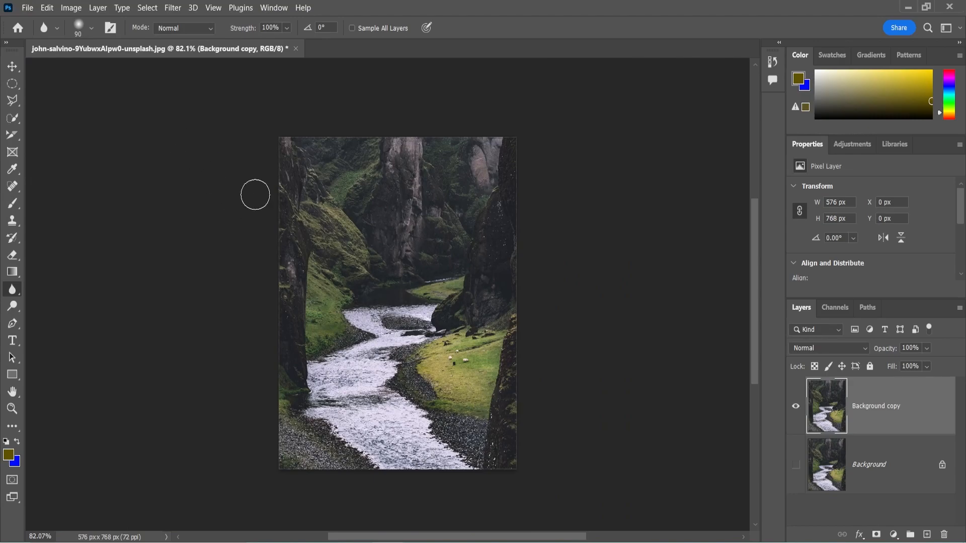
pyautogui.moveTo(494, 405)
pyautogui.mouseDown()
pyautogui.moveTo(432, 381)
pyautogui.moveTo(447, 384)
pyautogui.moveTo(438, 357)
pyautogui.moveTo(437, 368)
pyautogui.moveTo(444, 349)
pyautogui.moveTo(448, 358)
pyautogui.moveTo(498, 338)
pyautogui.moveTo(475, 354)
pyautogui.moveTo(489, 353)
pyautogui.moveTo(483, 261)
pyautogui.moveTo(475, 315)
pyautogui.moveTo(486, 271)
pyautogui.moveTo(448, 309)
pyautogui.moveTo(461, 322)
pyautogui.moveTo(457, 309)
pyautogui.moveTo(496, 257)
pyautogui.moveTo(500, 149)
pyautogui.moveTo(357, 165)
pyautogui.moveTo(368, 135)
pyautogui.moveTo(391, 138)
pyautogui.moveTo(281, 141)
pyautogui.moveTo(304, 148)
pyautogui.moveTo(287, 228)
pyautogui.moveTo(284, 150)
pyautogui.moveTo(262, 279)
pyautogui.moveTo(326, 170)
pyautogui.moveTo(408, 159)
pyautogui.moveTo(305, 214)
pyautogui.moveTo(353, 214)
pyautogui.moveTo(337, 231)
pyautogui.moveTo(319, 196)
pyautogui.moveTo(497, 139)
pyautogui.moveTo(329, 240)
pyautogui.moveTo(408, 204)
pyautogui.moveTo(473, 278)
pyautogui.moveTo(380, 259)
pyautogui.moveTo(332, 269)
pyautogui.moveTo(440, 275)
pyautogui.moveTo(441, 285)
pyautogui.moveTo(307, 270)
pyautogui.moveTo(316, 254)
pyautogui.moveTo(298, 323)
pyautogui.moveTo(318, 301)
pyautogui.moveTo(327, 329)
pyautogui.moveTo(341, 331)
pyautogui.moveTo(331, 314)
pyautogui.moveTo(277, 352)
pyautogui.moveTo(295, 446)
pyautogui.moveTo(317, 458)
pyautogui.moveTo(304, 446)
pyautogui.moveTo(319, 443)
pyautogui.moveTo(282, 404)
pyautogui.mouseUp()
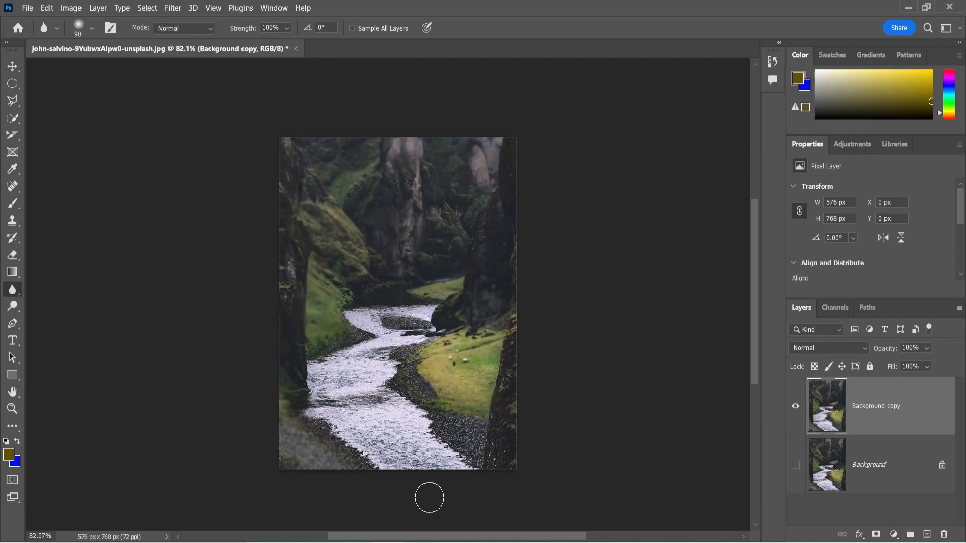
pyautogui.moveTo(423, 369)
pyautogui.mouseDown()
pyautogui.moveTo(420, 388)
pyautogui.moveTo(496, 452)
pyautogui.moveTo(455, 420)
pyautogui.moveTo(463, 442)
pyautogui.moveTo(421, 386)
pyautogui.moveTo(417, 353)
pyautogui.moveTo(440, 321)
pyautogui.mouseUp()
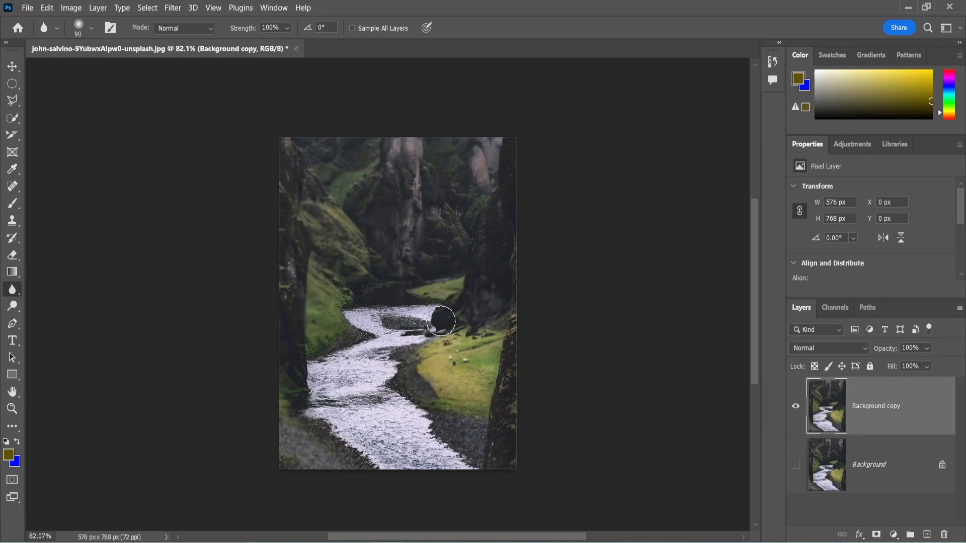
# - Toggle the Background copy's visibility to compare the blurred river surroundings with the original
pyautogui.click(797, 405)
pyautogui.click(797, 406)
pyautogui.click(800, 404)
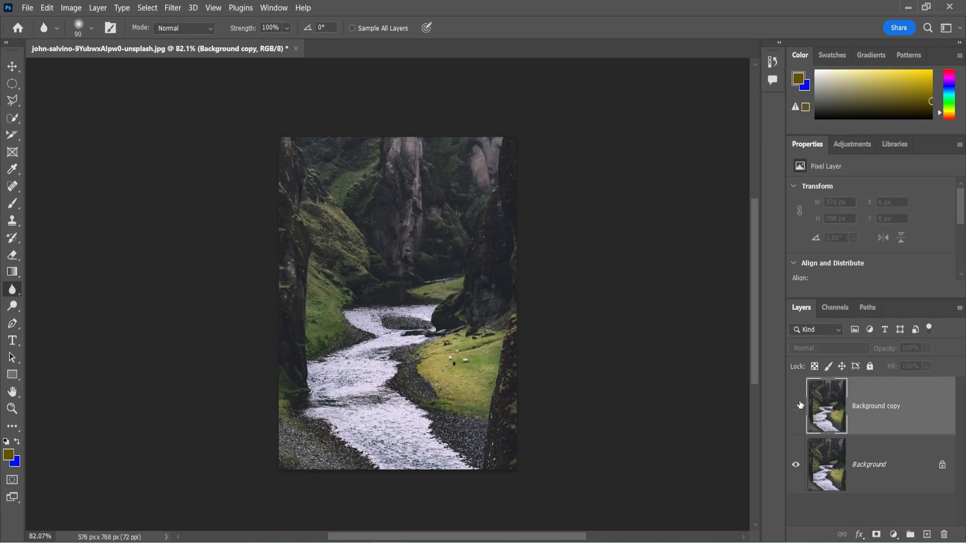
pyautogui.click(800, 403)
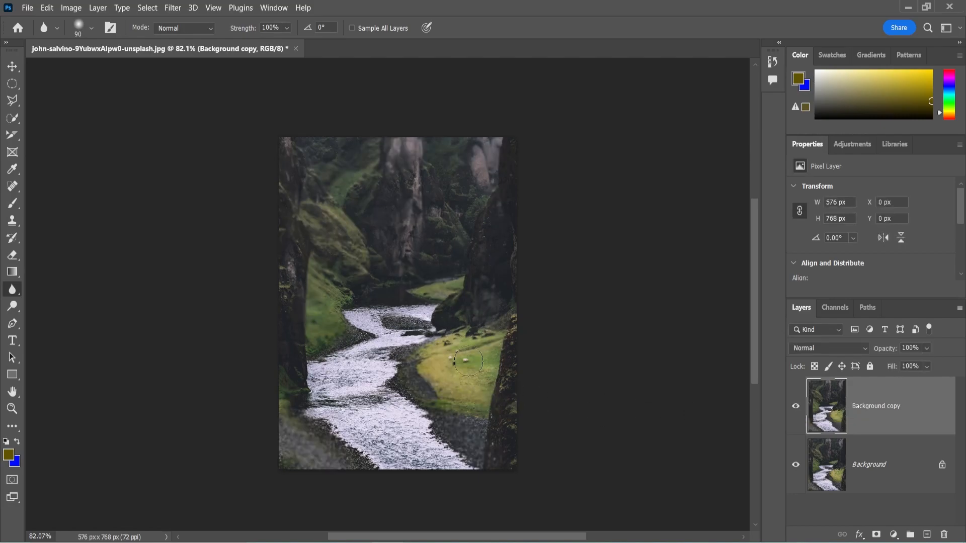
# - Enlarge the blur brush to 200 and blur the cliffs and banks around the river more strongly
pyautogui.moveTo(430, 384)
pyautogui.mouseDown()
pyautogui.moveTo(406, 377)
pyautogui.moveTo(408, 354)
pyautogui.moveTo(432, 354)
pyautogui.mouseUp()
pyautogui.scroll(5, 433, 318)
pyautogui.scroll(-5, 469, 316)
pyautogui.press(']')
pyautogui.press(']')
pyautogui.press(']')
pyautogui.press(']')
pyautogui.press(']')
pyautogui.moveTo(262, 169)
pyautogui.mouseDown()
pyautogui.moveTo(326, 323)
pyautogui.moveTo(309, 252)
pyautogui.moveTo(270, 425)
pyautogui.moveTo(267, 385)
pyautogui.moveTo(313, 508)
pyautogui.moveTo(275, 458)
pyautogui.moveTo(316, 482)
pyautogui.moveTo(307, 465)
pyautogui.moveTo(362, 509)
pyautogui.moveTo(347, 483)
pyautogui.mouseUp()
pyautogui.moveTo(552, 473)
pyautogui.mouseDown()
pyautogui.moveTo(523, 282)
pyautogui.moveTo(530, 187)
pyautogui.moveTo(658, 193)
pyautogui.moveTo(667, 104)
pyautogui.moveTo(367, 112)
pyautogui.moveTo(509, 246)
pyautogui.moveTo(498, 396)
pyautogui.moveTo(454, 387)
pyautogui.moveTo(488, 425)
pyautogui.moveTo(544, 457)
pyautogui.moveTo(536, 390)
pyautogui.mouseUp()
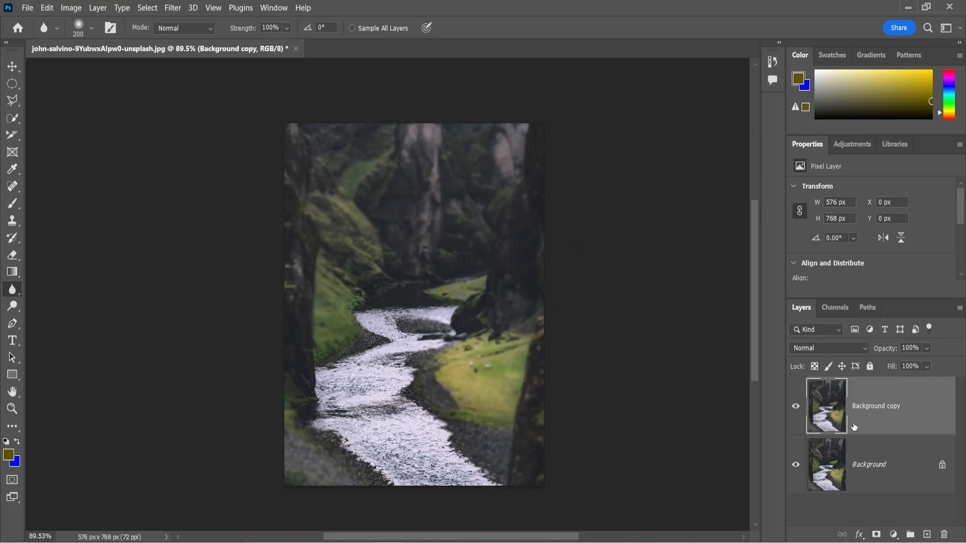
# - Hide and show the Background copy layer to check the stronger blur against the original
pyautogui.click(796, 408)
pyautogui.click(795, 407)
pyautogui.click(796, 409)
pyautogui.click(796, 408)
# - Open the photo of the woman leaning on a tree in the forest and duplicate its Background layer
pyautogui.click(17, 28)
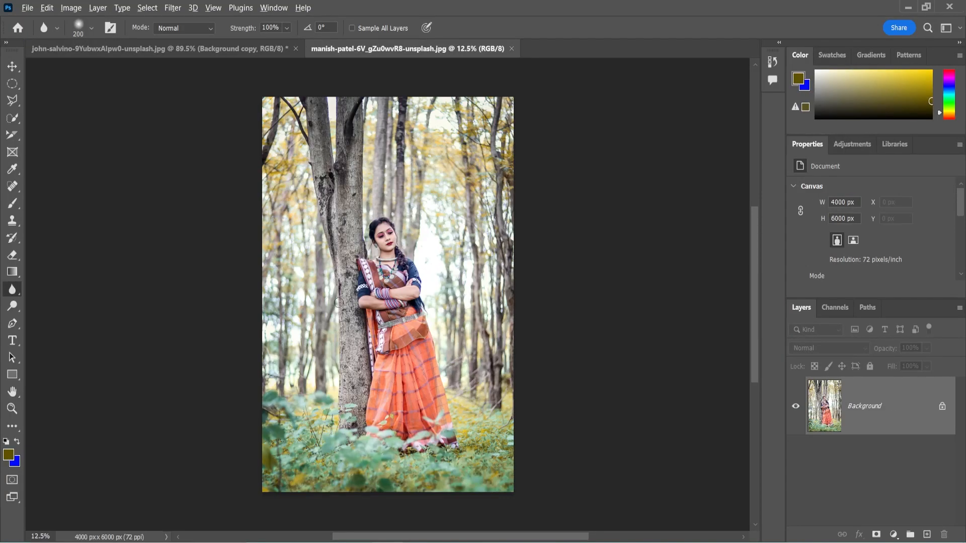
pyautogui.scroll(3, 402, 310)
pyautogui.moveTo(401, 312); pyautogui.dragTo(441, 322)
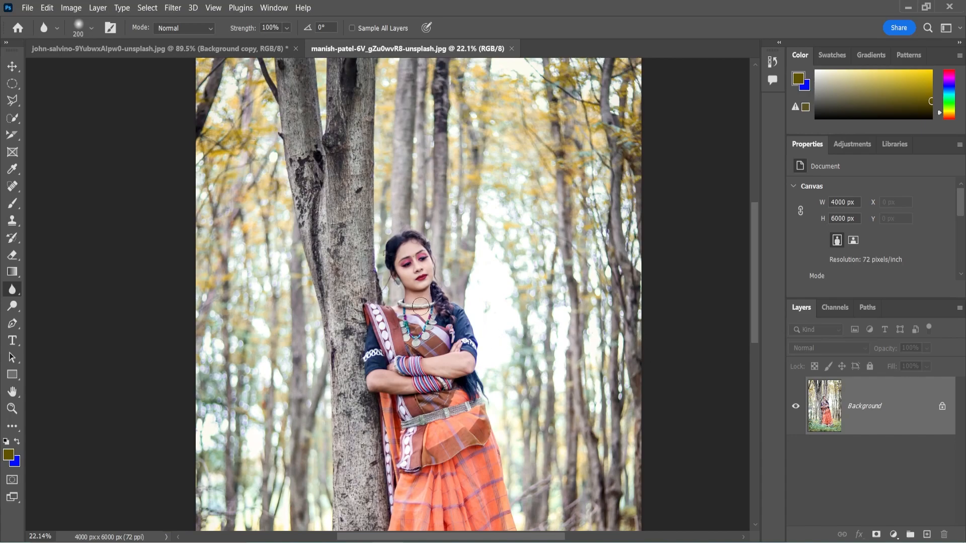
pyautogui.scroll(-3, 422, 301)
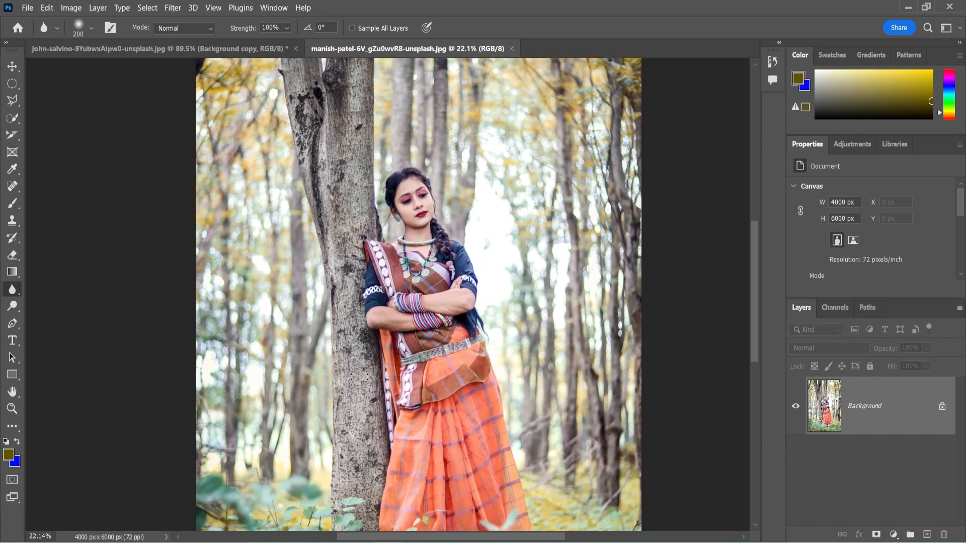
pyautogui.scroll(-2, 360, 377)
pyautogui.moveTo(867, 422); pyautogui.dragTo(928, 534)
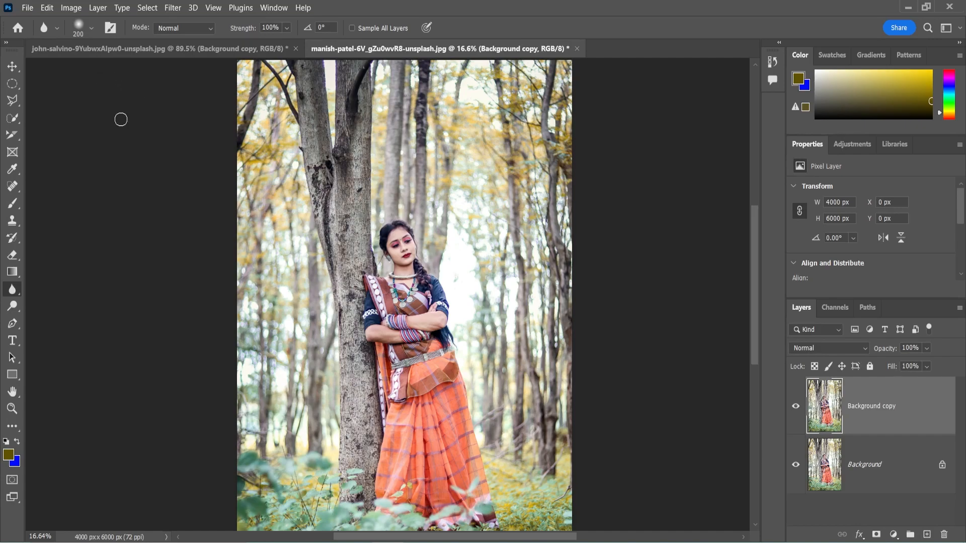
# - Resize the forest photo to a width of 10 inches, keeping the proportions
pyautogui.click(71, 10)
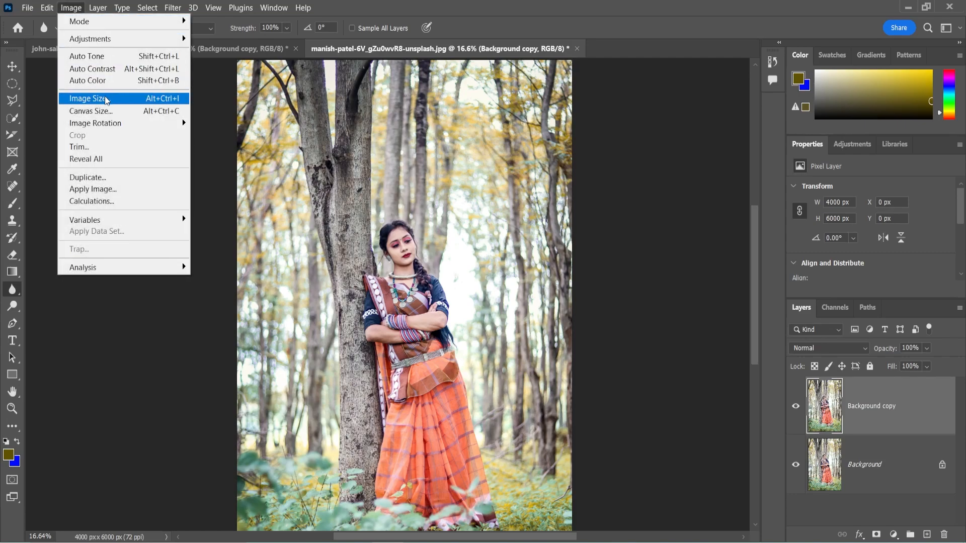
pyautogui.click(88, 98)
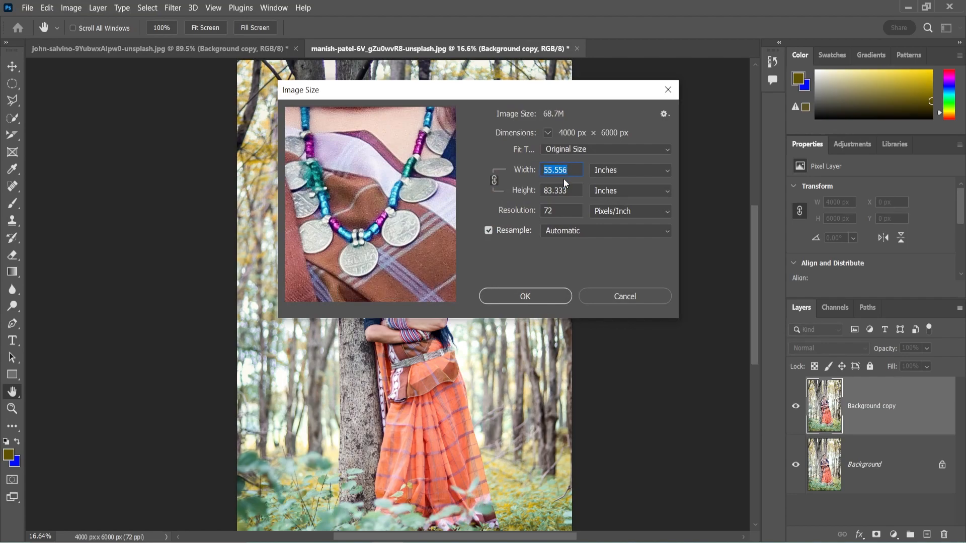
pyautogui.write('10')
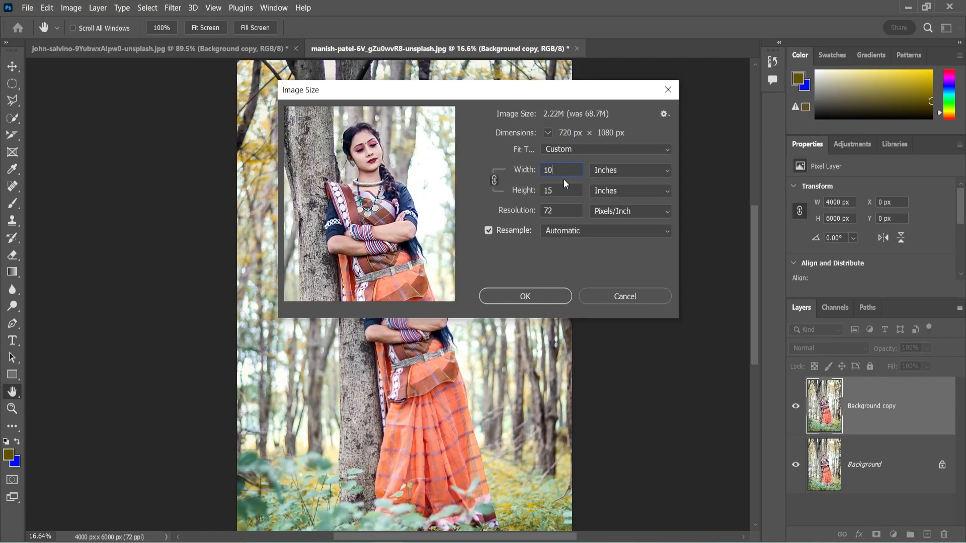
pyautogui.click(562, 298)
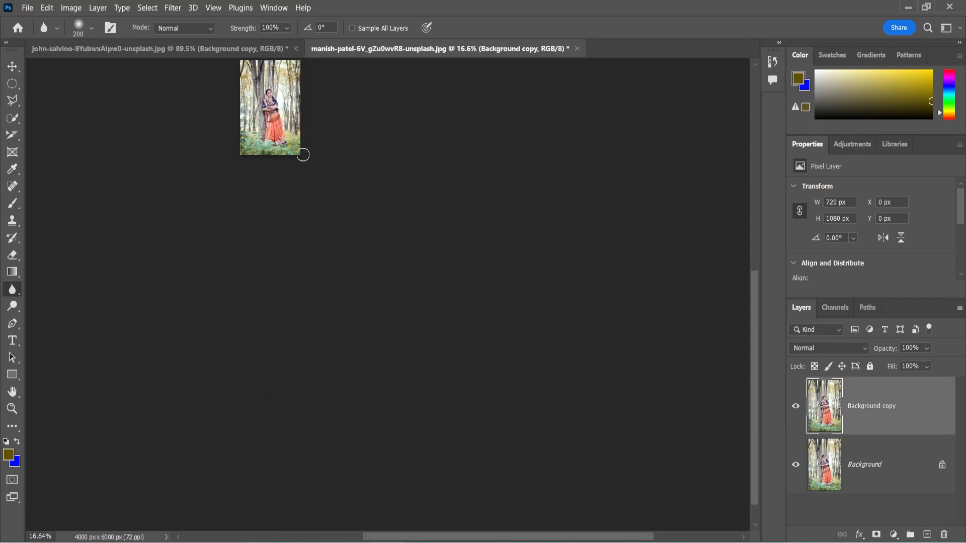
pyautogui.scroll(2, 306, 157)
pyautogui.scroll(12, 269, 200)
pyautogui.moveTo(266, 175); pyautogui.dragTo(498, 316)
pyautogui.scroll(8, 462, 311)
pyautogui.scroll(-7, 489, 310)
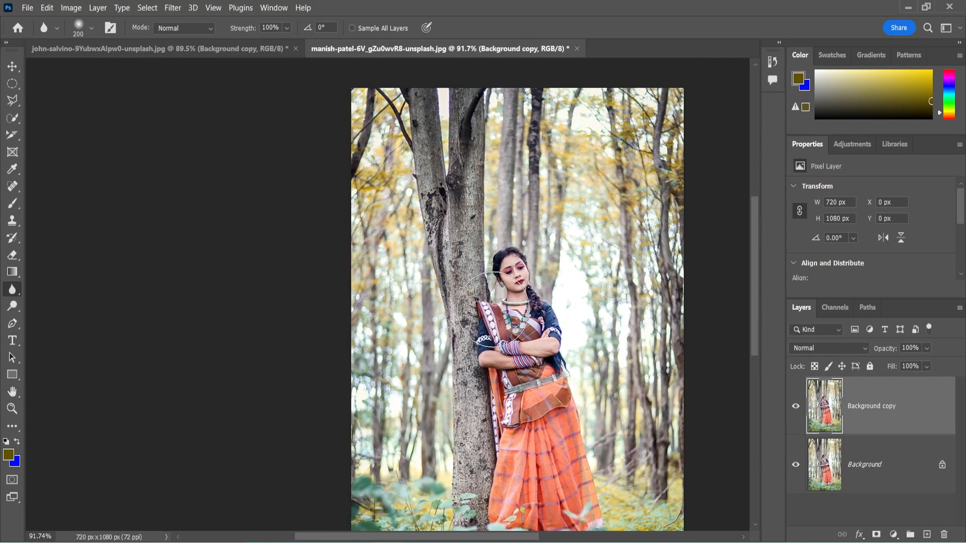
pyautogui.moveTo(499, 235); pyautogui.dragTo(455, 227)
pyautogui.moveTo(409, 120)
pyautogui.mouseDown()
pyautogui.moveTo(427, 128)
pyautogui.moveTo(407, 99)
pyautogui.moveTo(407, 232)
pyautogui.moveTo(424, 87)
pyautogui.moveTo(387, 195)
pyautogui.moveTo(371, 125)
pyautogui.moveTo(387, 265)
pyautogui.moveTo(399, 203)
pyautogui.moveTo(386, 273)
pyautogui.moveTo(408, 240)
pyautogui.moveTo(397, 298)
pyautogui.mouseUp()
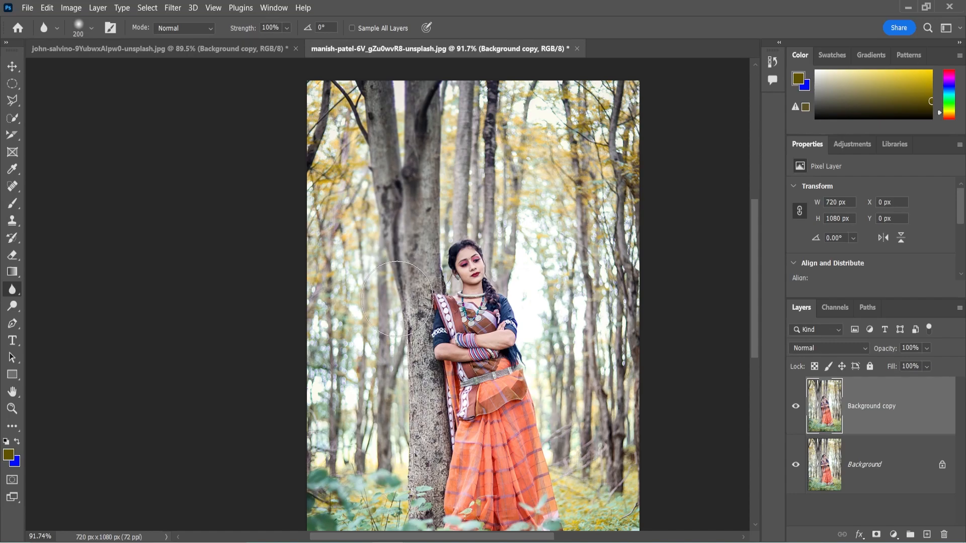
pyautogui.hotkey('ctrl', 'z')
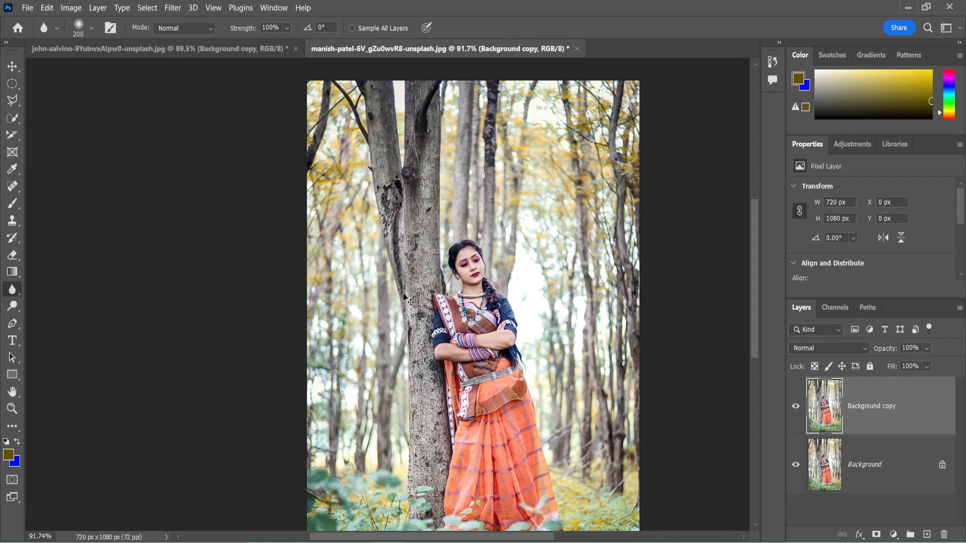
pyautogui.hotkey('ctrl', 'z')
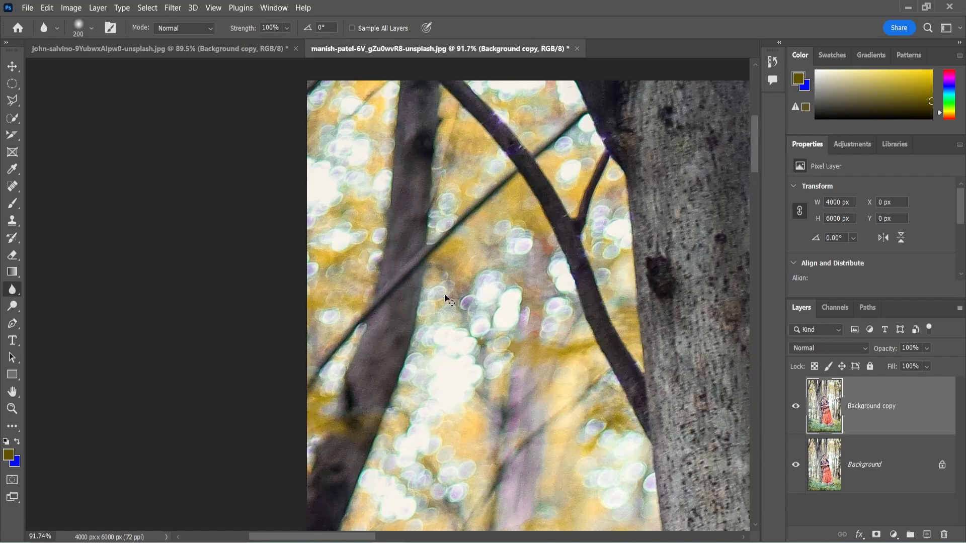
pyautogui.hotkey('ctrl', 'shift', 'z')
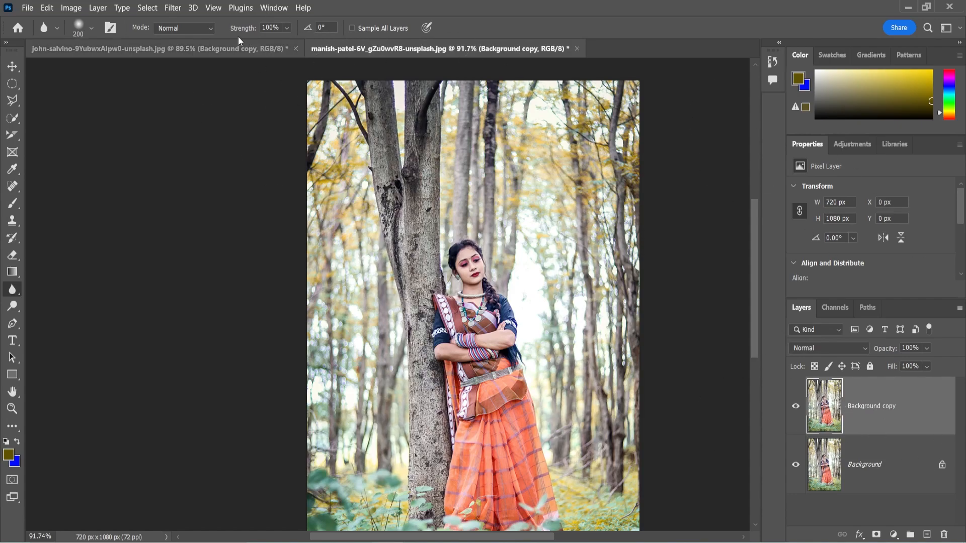
# - Select the woman with Select Subject and add the missed white sari border beside the tree trunk to the selection
pyautogui.click(12, 117)
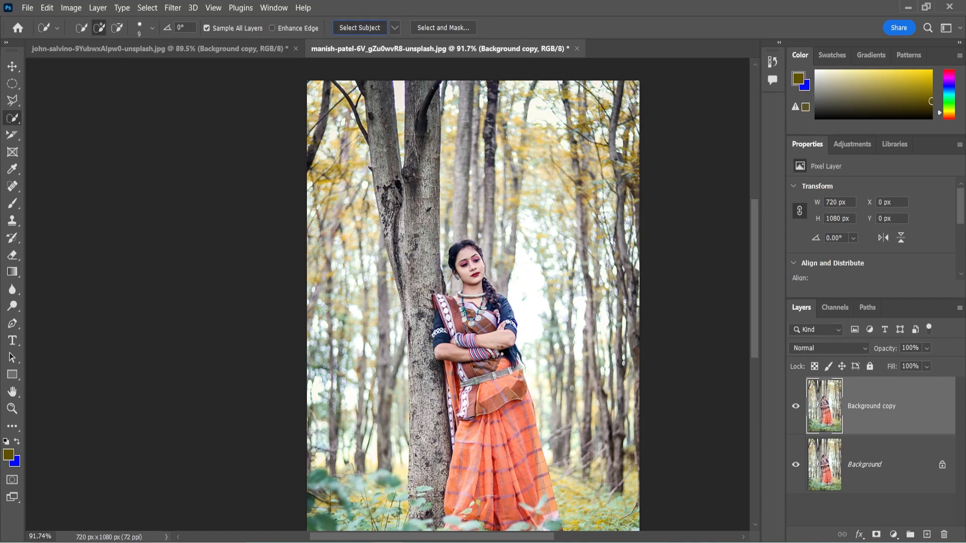
pyautogui.scroll(-2, 496, 346)
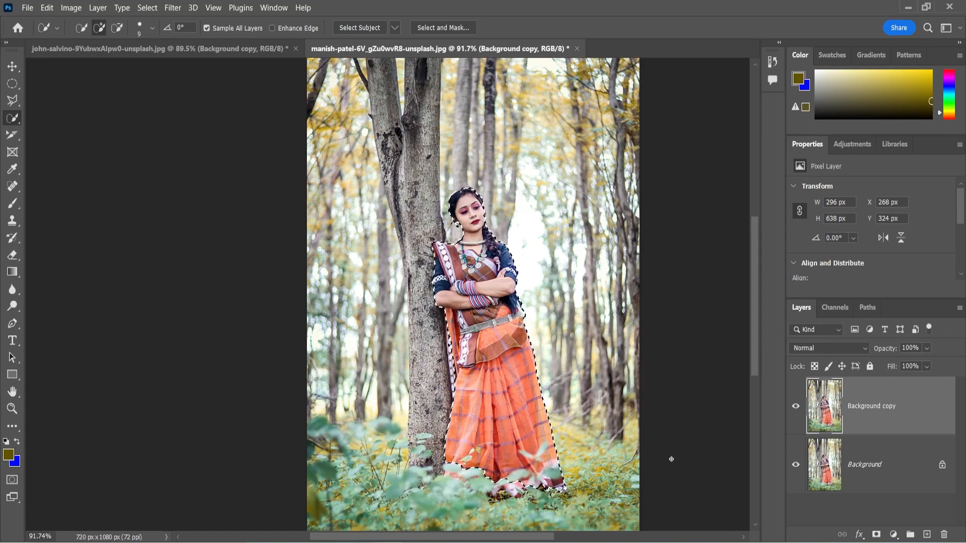
pyautogui.scroll(5, 452, 357)
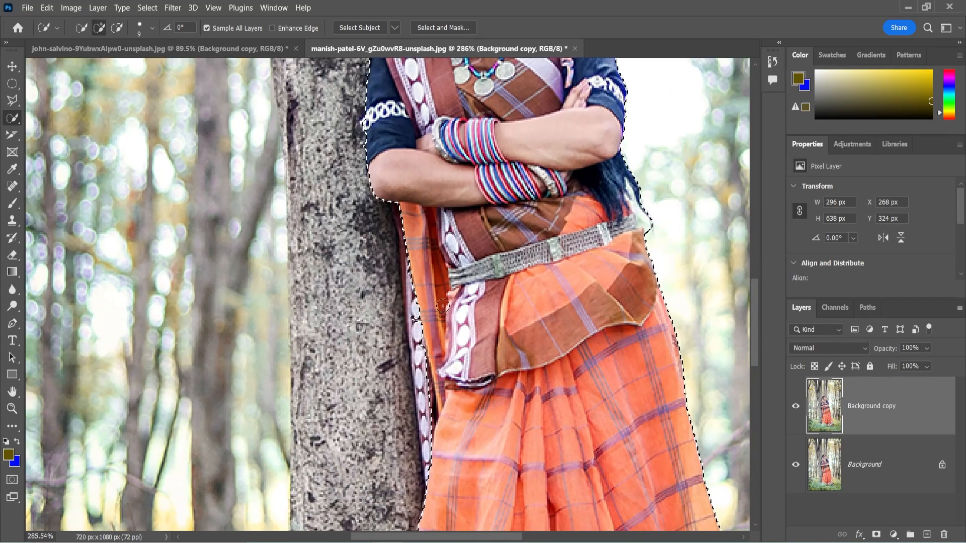
pyautogui.moveTo(419, 285); pyautogui.dragTo(428, 411)
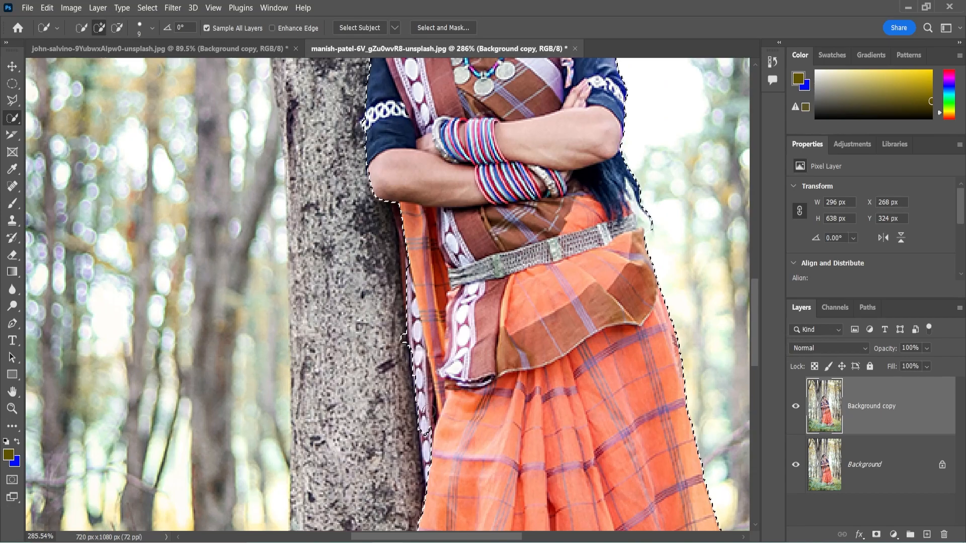
pyautogui.scroll(-4, 531, 354)
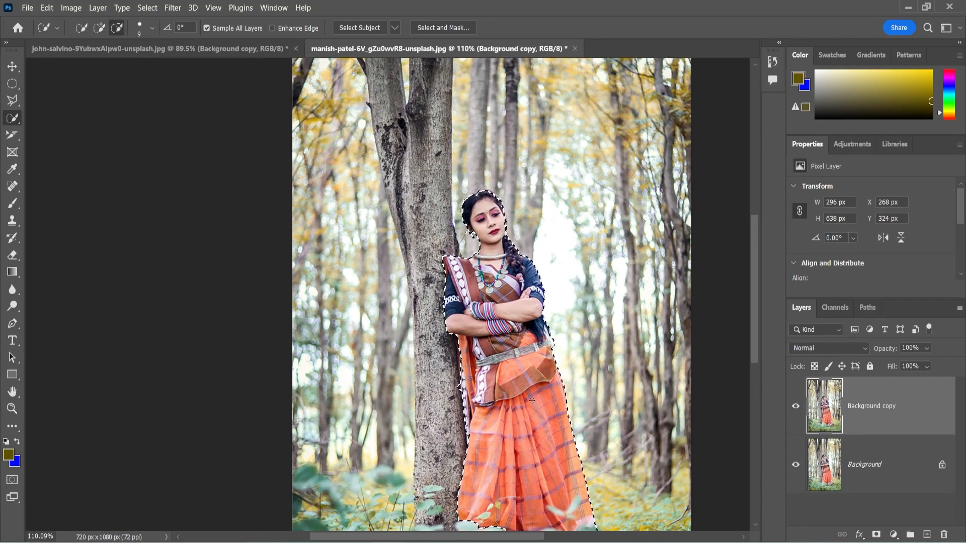
pyautogui.scroll(-1, 532, 354)
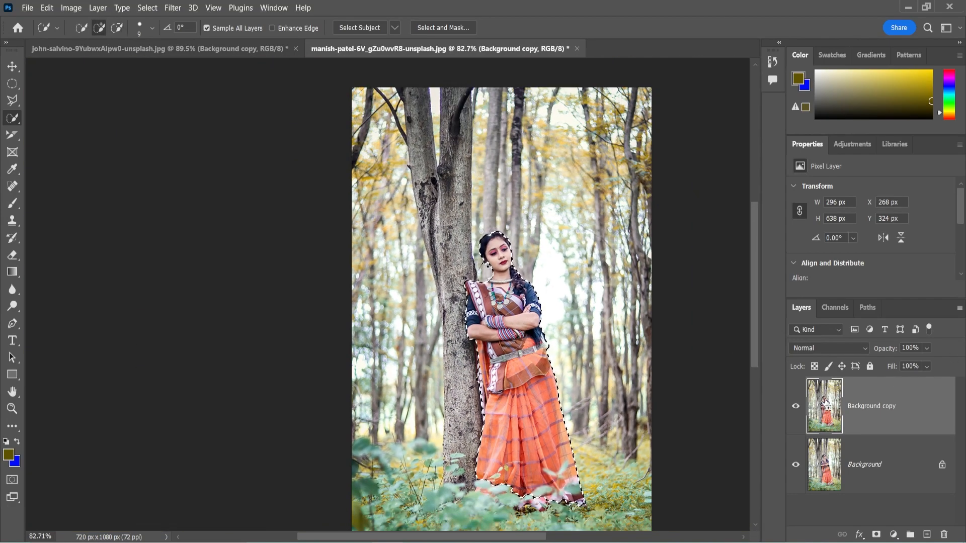
# - Invert the selection to cover the background and blur the tree trunk and forest around the woman with the Blur tool at 100% strength
pyautogui.hotkey('ctrl', 'shift', 'i')
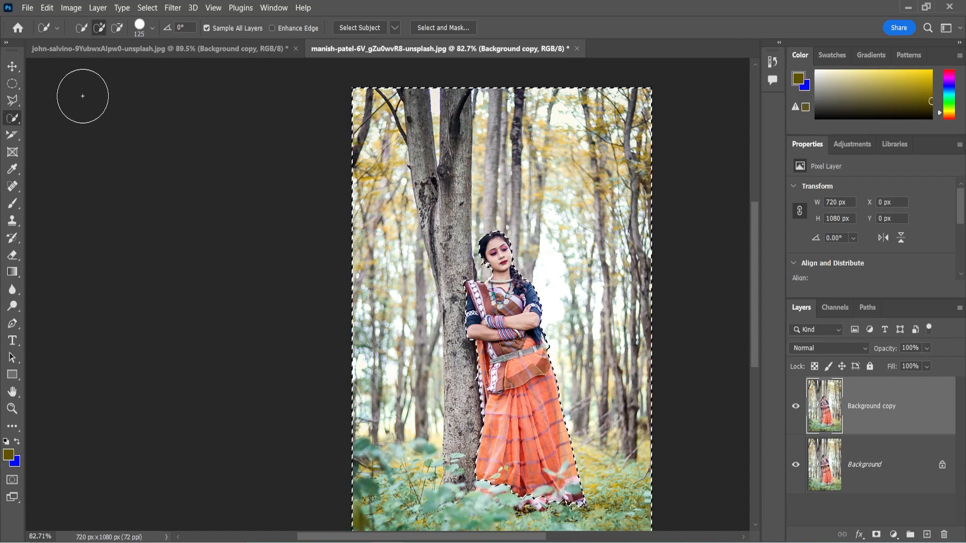
pyautogui.click(16, 288)
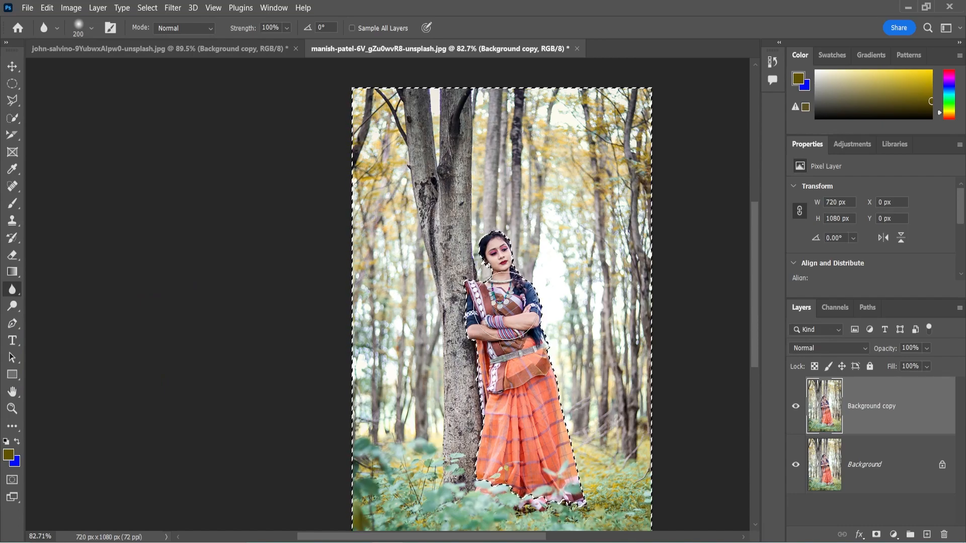
pyautogui.scroll(-2, 536, 425)
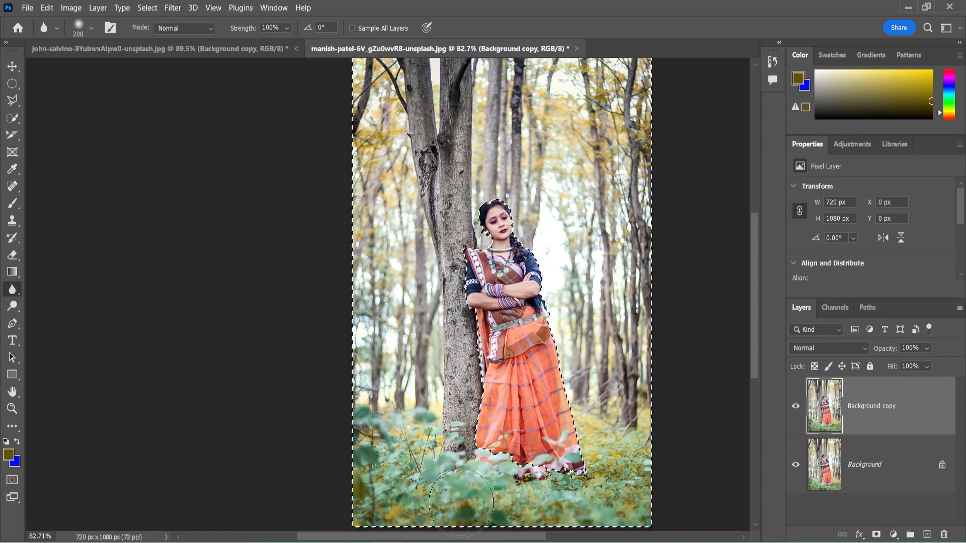
pyautogui.scroll(3, 460, 503)
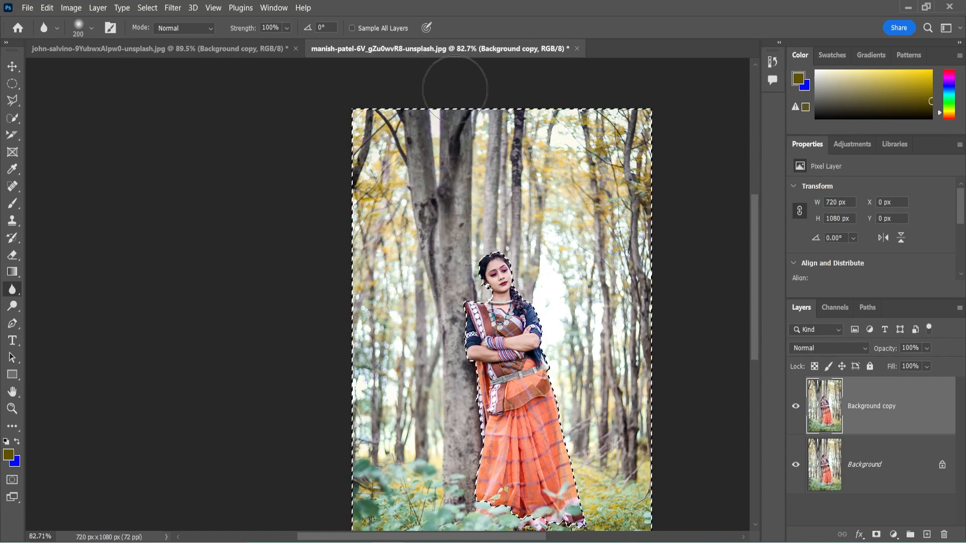
pyautogui.scroll(3, 535, 347)
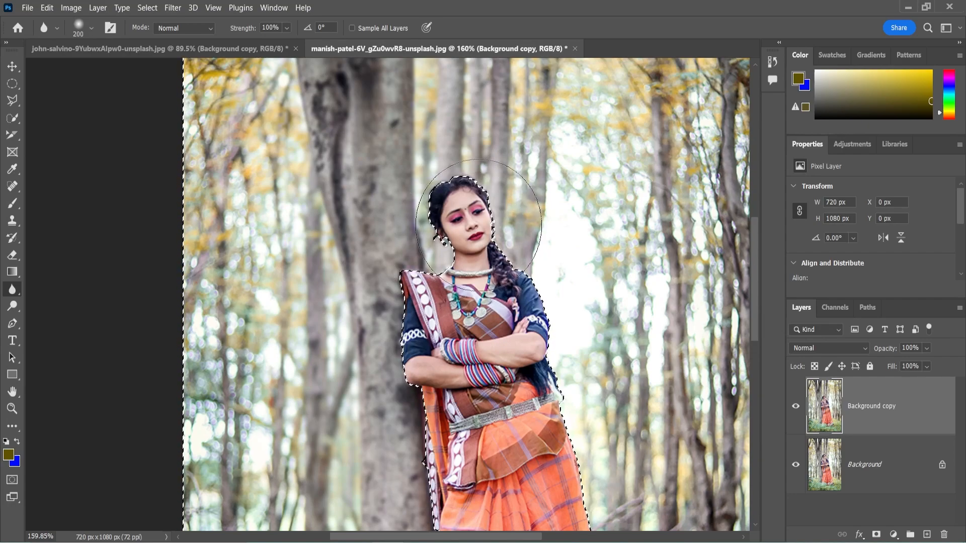
pyautogui.scroll(-1, 442, 242)
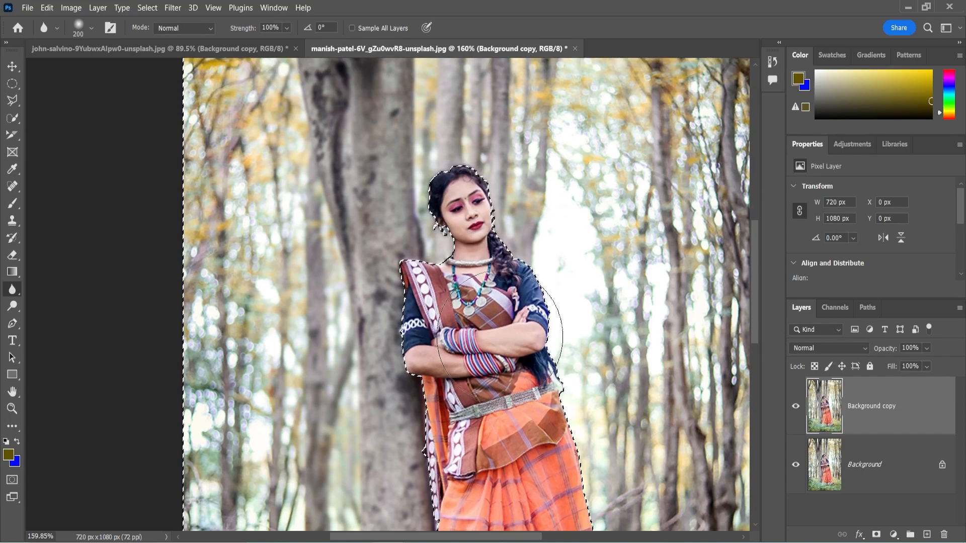
pyautogui.scroll(5, 352, 101)
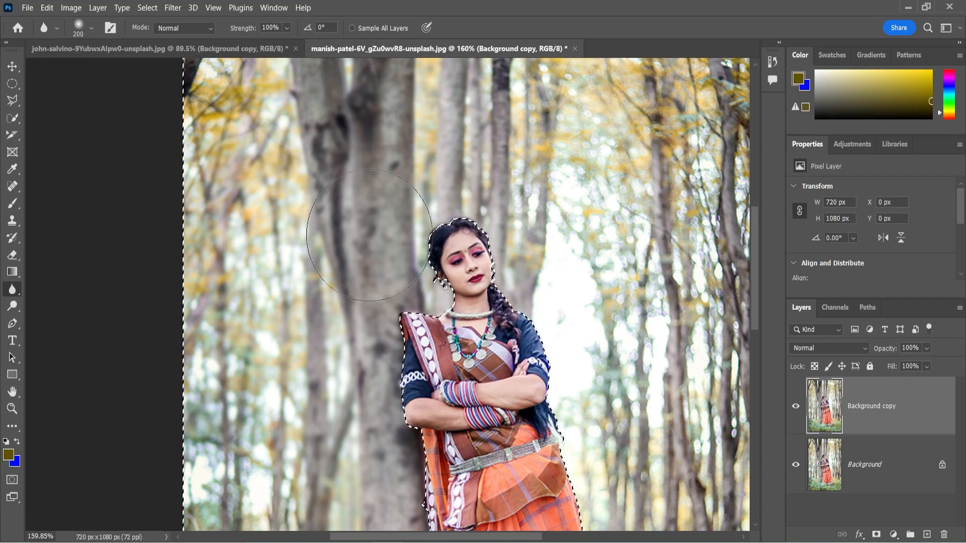
# - Blur the rest of the selected forest on both sides of the woman and the foliage around her feet
pyautogui.scroll(-11, 352, 282)
pyautogui.scroll(-5, 386, 300)
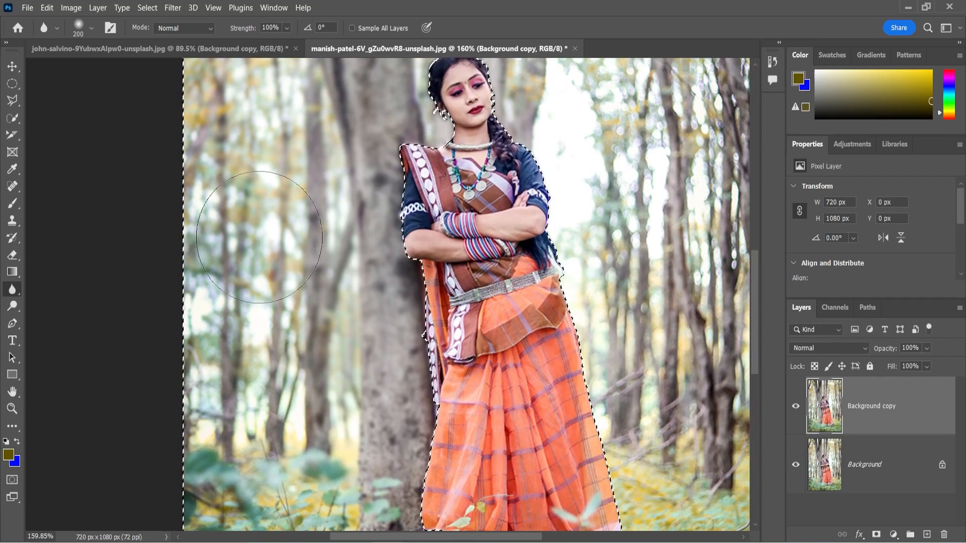
pyautogui.scroll(-5, 456, 404)
pyautogui.scroll(-2, 503, 443)
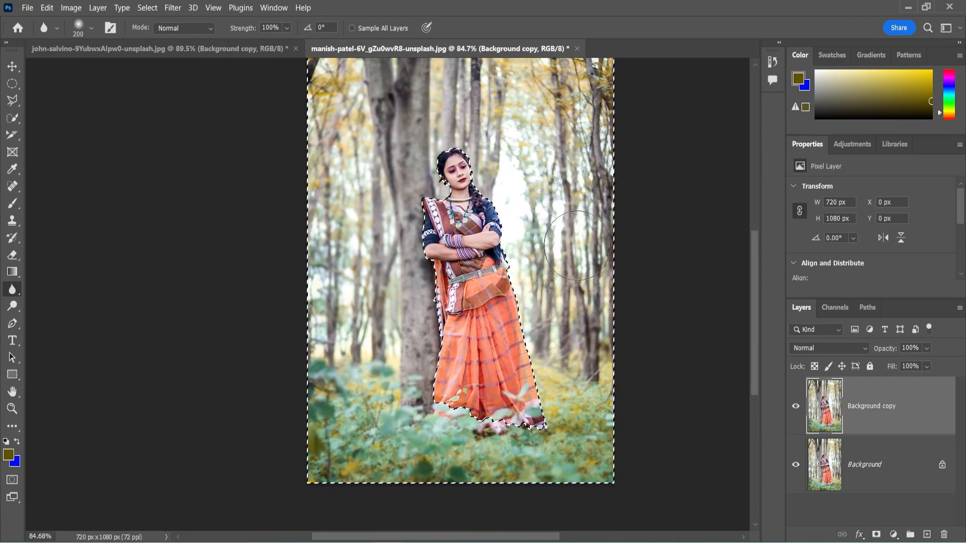
pyautogui.scroll(3, 564, 205)
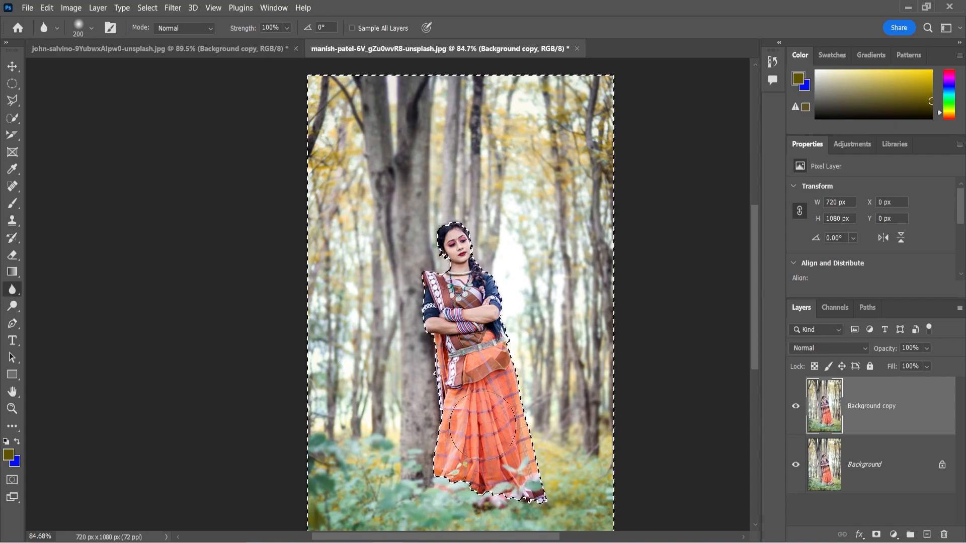
pyautogui.scroll(-1, 472, 302)
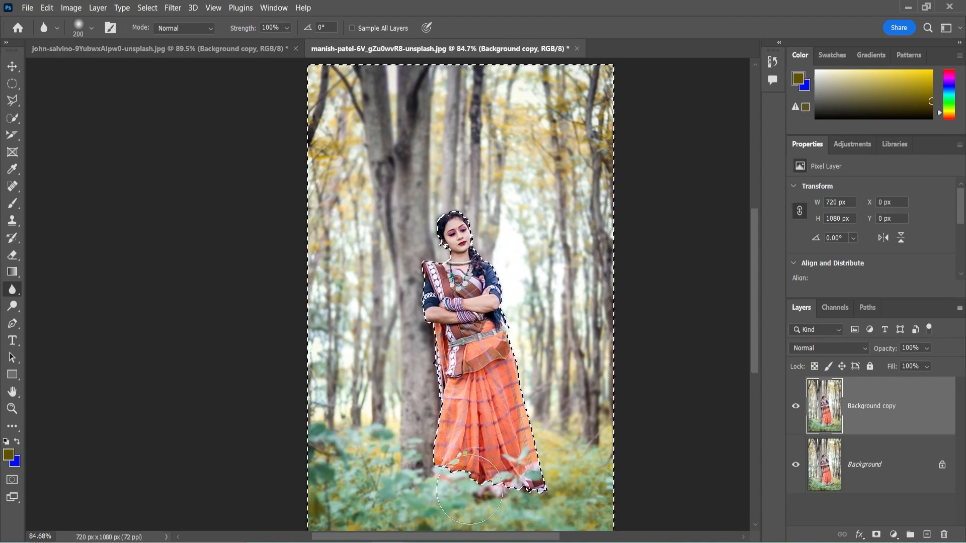
pyautogui.scroll(-3, 553, 473)
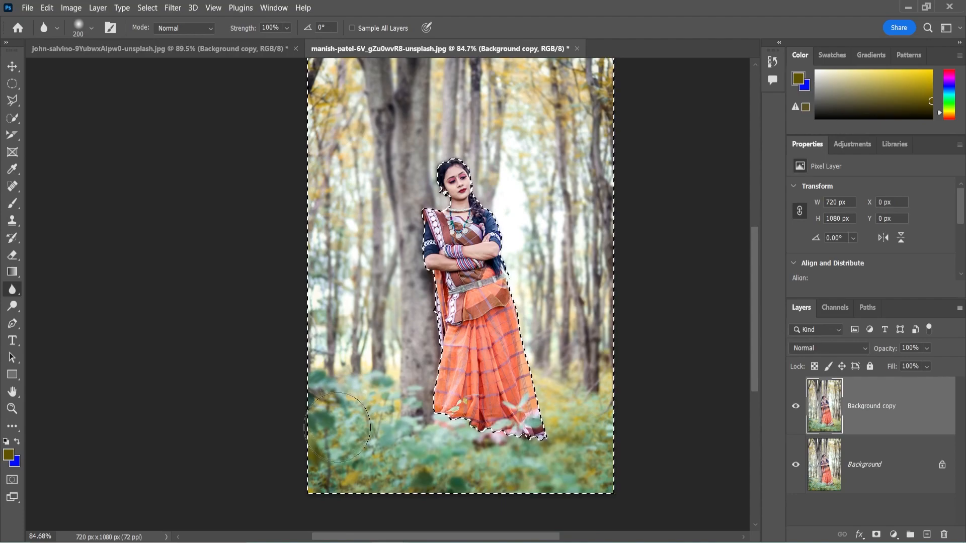
pyautogui.scroll(4, 659, 459)
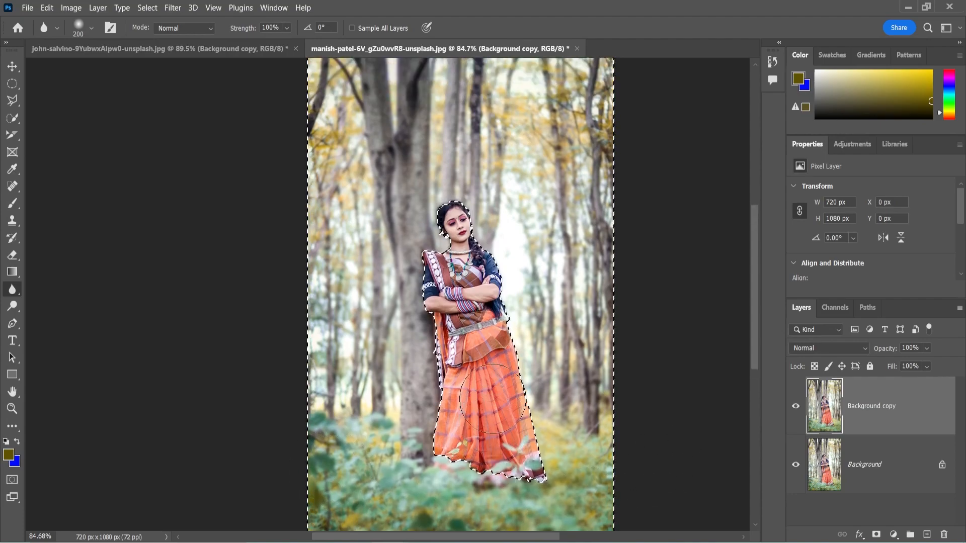
# - Deselect the background and check the woman's outline up close, briefly restoring the selection for comparison
pyautogui.hotkey('ctrl', 'd')
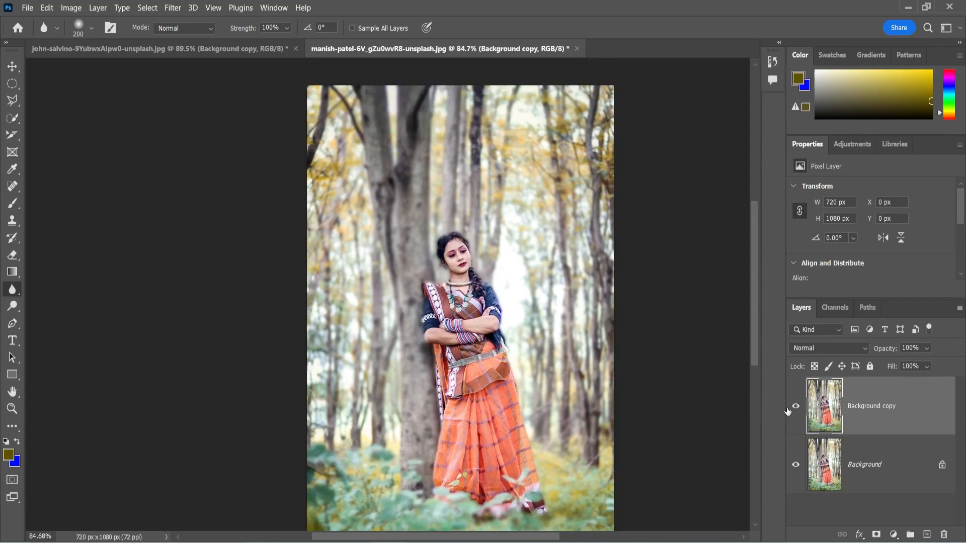
pyautogui.scroll(3, 460, 291)
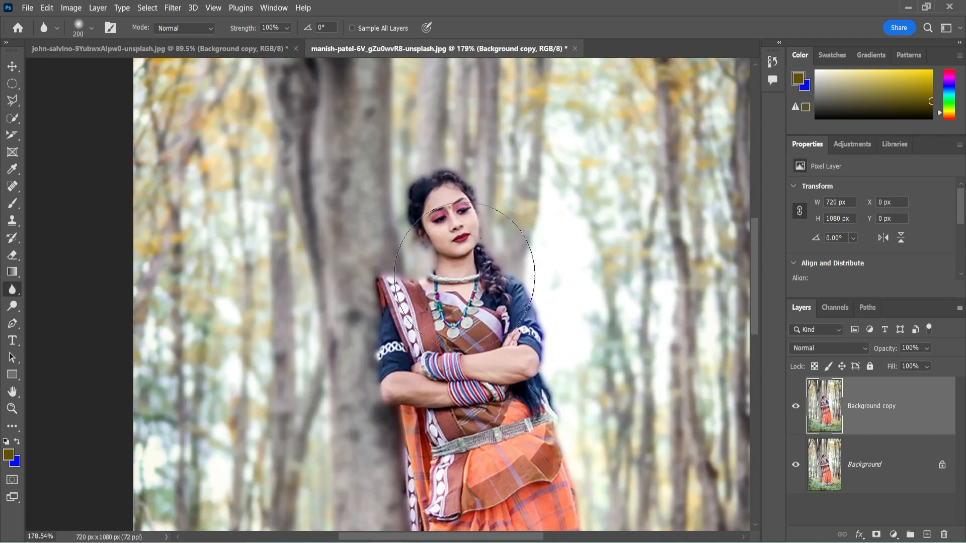
pyautogui.scroll(1, 403, 244)
pyautogui.scroll(1, 402, 244)
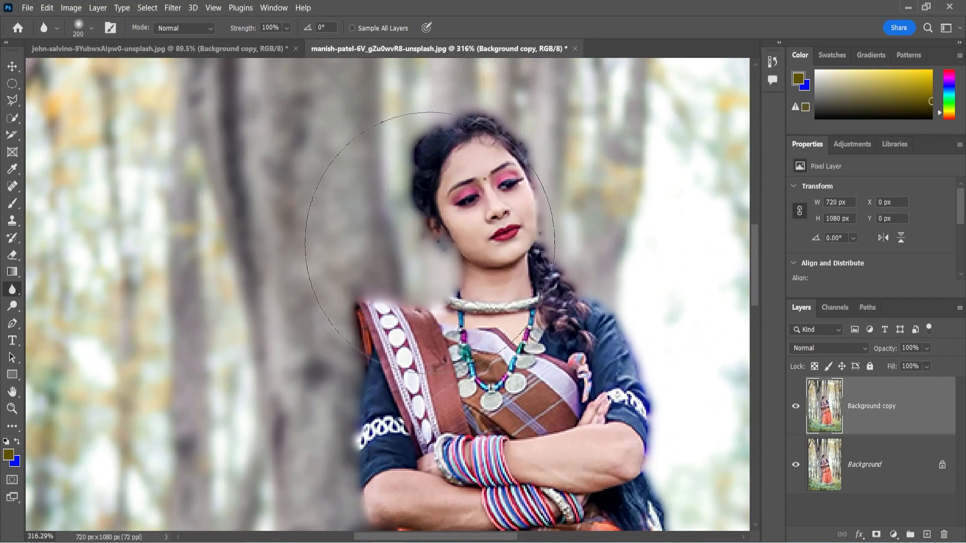
pyautogui.hotkey('ctrl', 'shift', 'd')
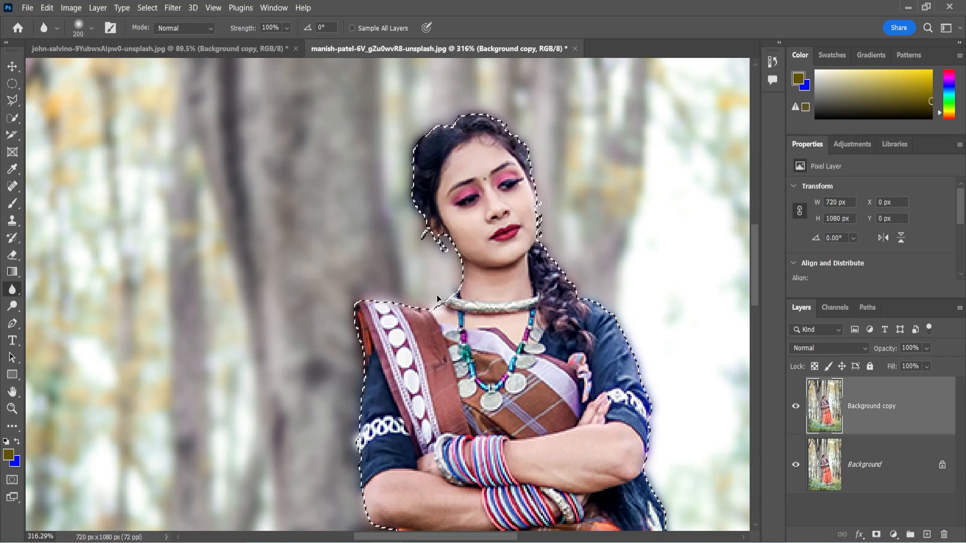
pyautogui.hotkey('ctrl', 'd')
# - Toggle the Background copy's visibility repeatedly to compare the blurred forest with the original photo
pyautogui.scroll(-11, 476, 303)
pyautogui.click(796, 405)
pyautogui.click(795, 406)
pyautogui.click(795, 405)
pyautogui.click(795, 406)
pyautogui.click(795, 405)
pyautogui.click(796, 406)
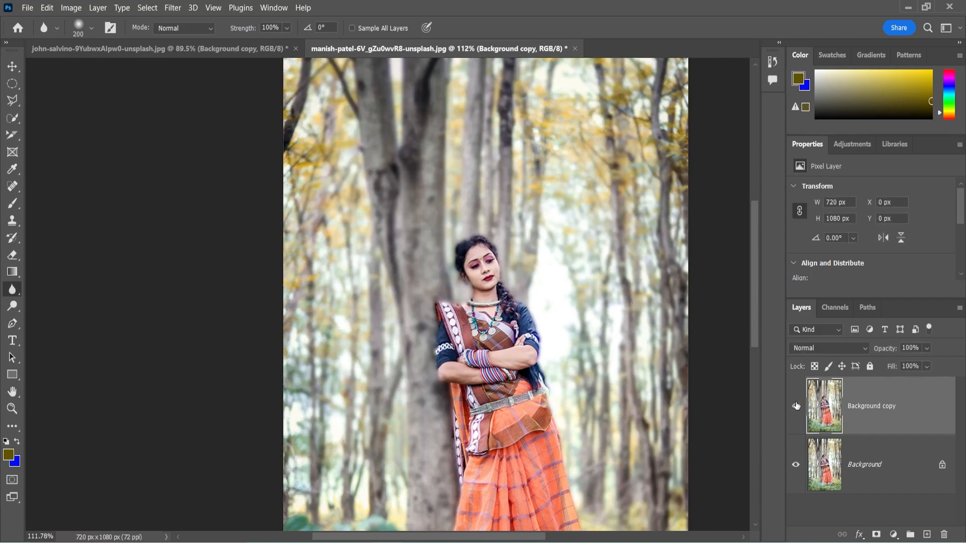
# - Blur the woman's face, arms and sari on the Background copy without an active selection
pyautogui.moveTo(538, 380); pyautogui.dragTo(452, 259)
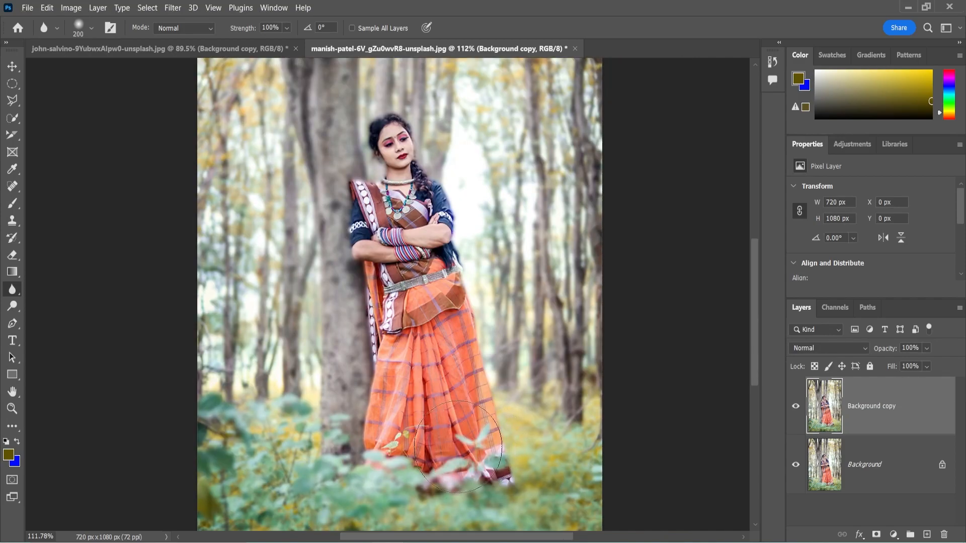
pyautogui.moveTo(375, 392)
pyautogui.mouseDown()
pyautogui.moveTo(381, 369)
pyautogui.moveTo(351, 335)
pyautogui.moveTo(475, 250)
pyautogui.moveTo(471, 202)
pyautogui.moveTo(367, 188)
pyautogui.moveTo(316, 243)
pyautogui.mouseUp()
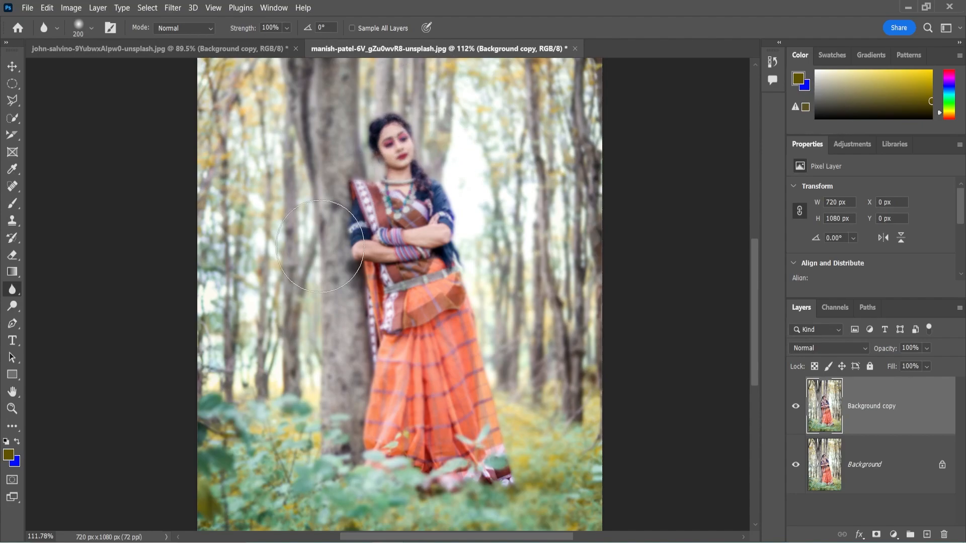
# - Undo the blur over the woman and delete the Background copy layer
pyautogui.hotkey('ctrl', 'z')
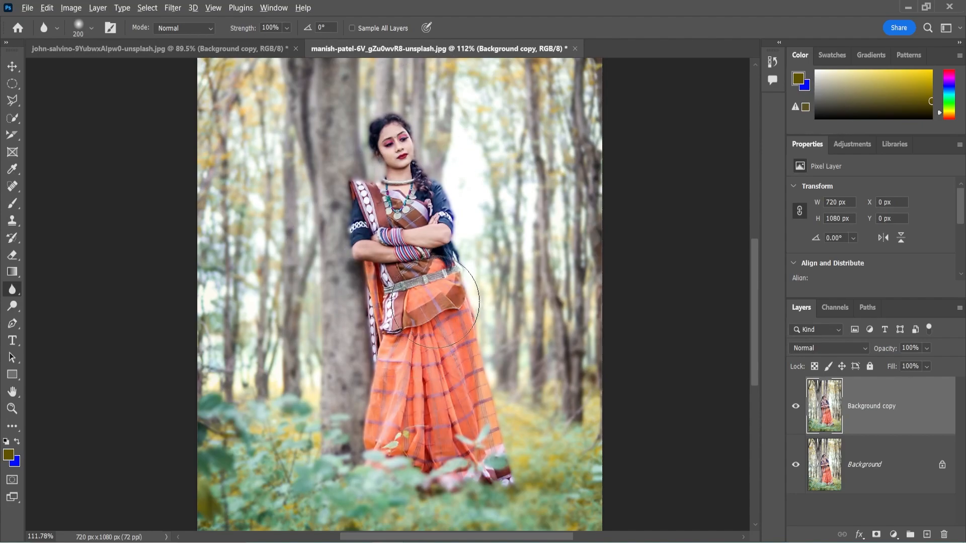
pyautogui.scroll(-5, 435, 302)
pyautogui.scroll(4, 431, 273)
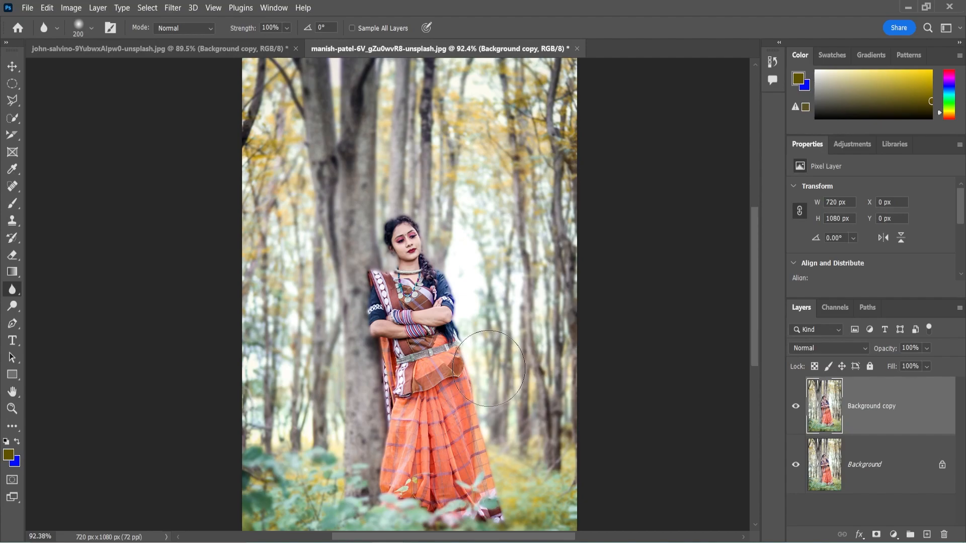
pyautogui.moveTo(822, 400); pyautogui.dragTo(944, 534)
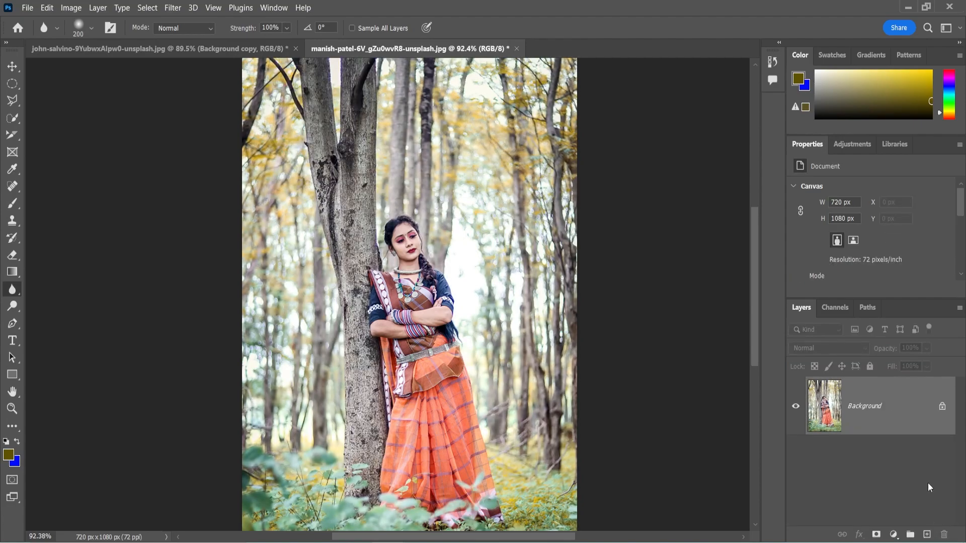
# - Duplicate the Background layer and pick the Blur tool for the fresh copy
pyautogui.scroll(5, 401, 328)
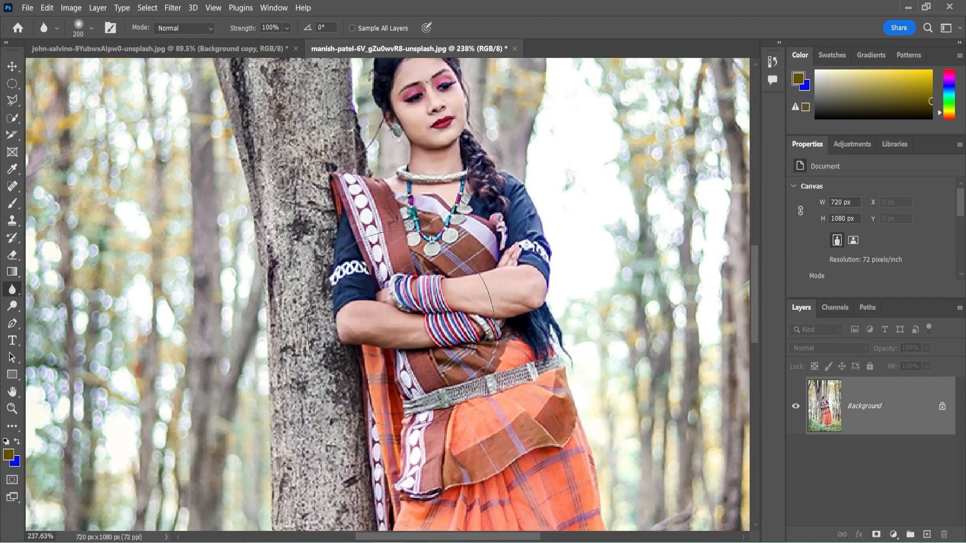
pyautogui.scroll(-5, 401, 328)
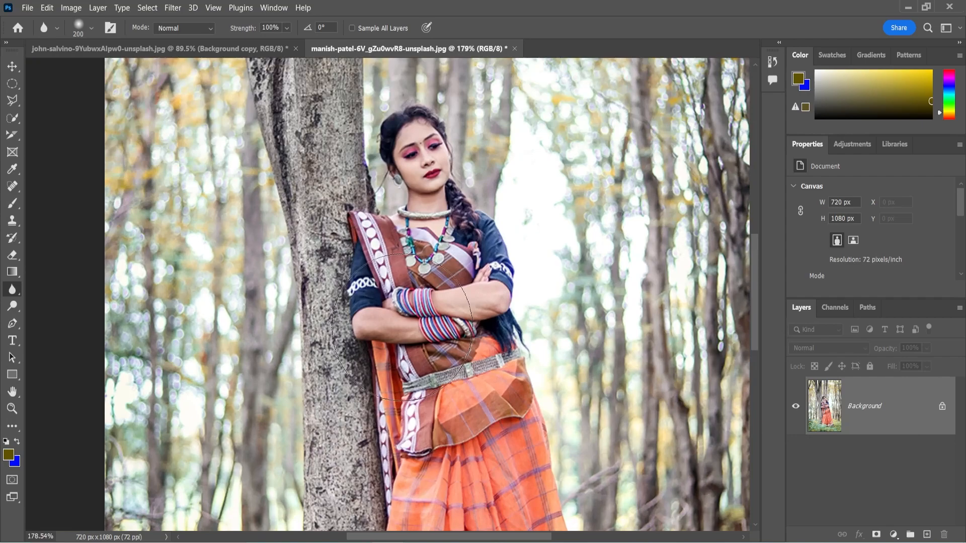
pyautogui.moveTo(824, 406); pyautogui.dragTo(927, 533)
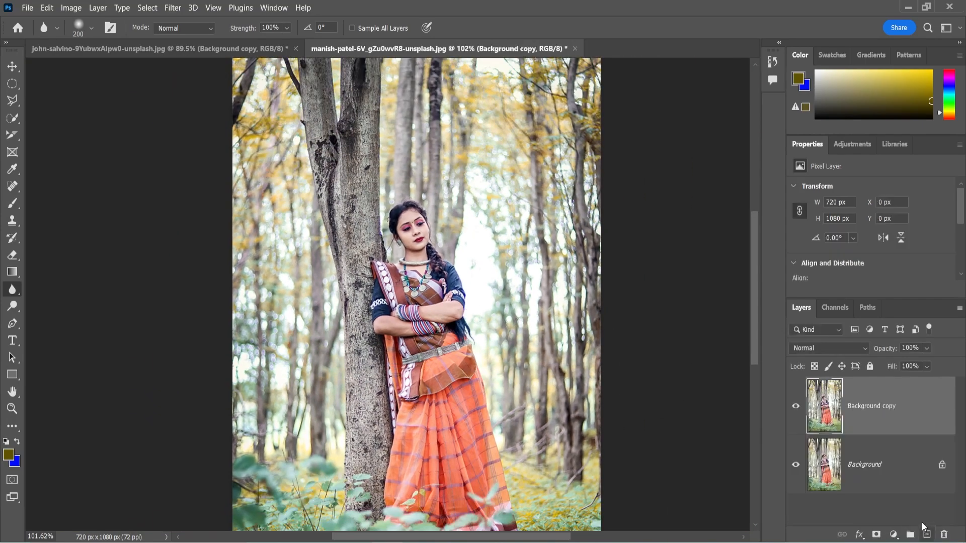
pyautogui.rightClick(12, 296)
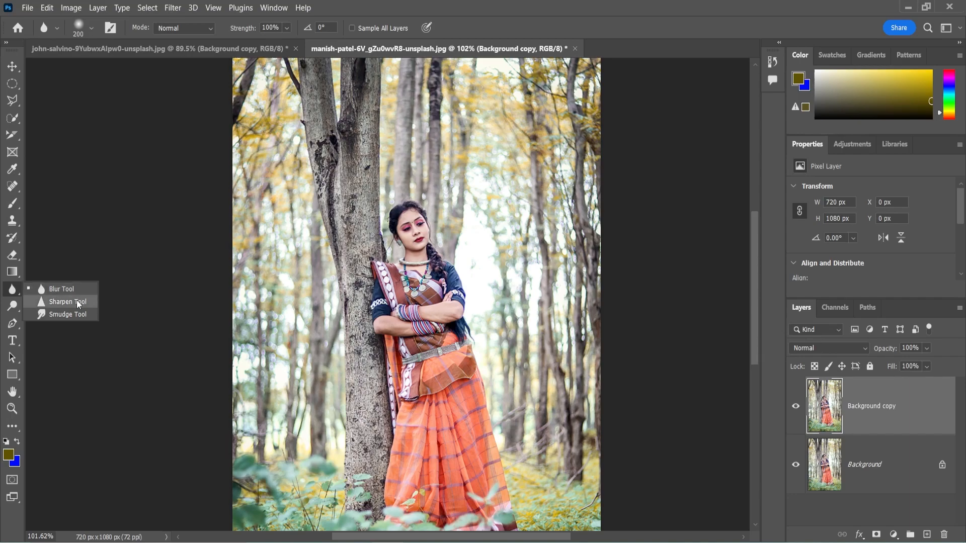
pyautogui.click(62, 288)
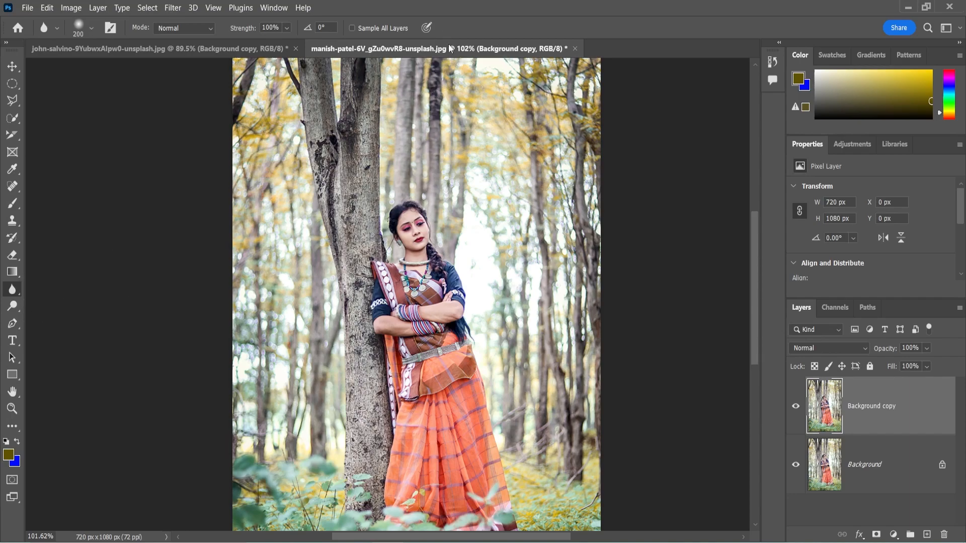
# - Lower the Blur tool's strength to 1% and try it on the tree trunk beside the woman
pyautogui.click(286, 28)
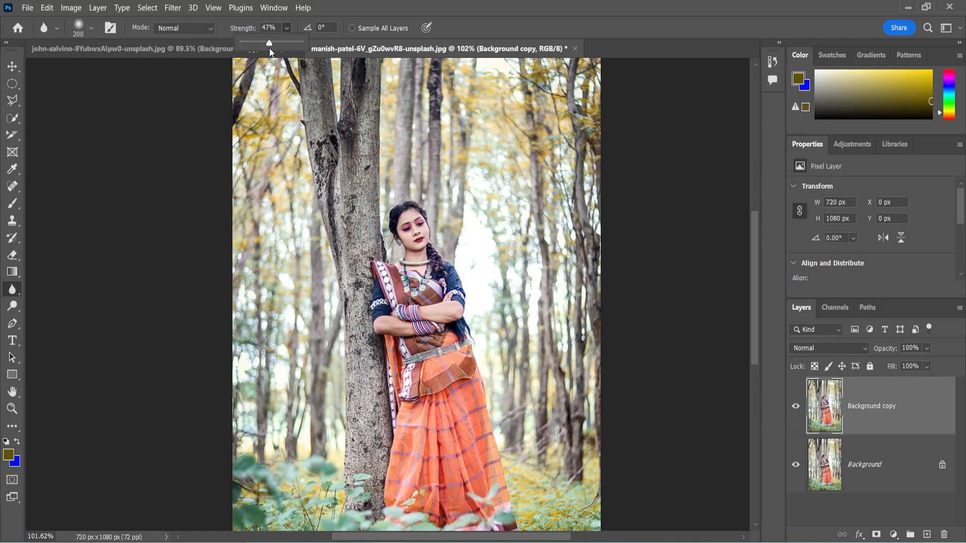
pyautogui.scroll(9, 370, 198)
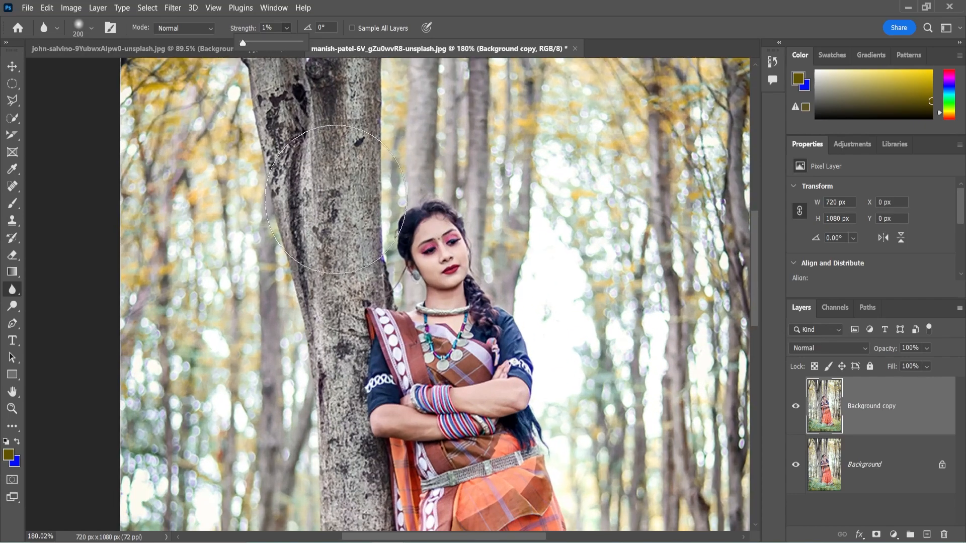
pyautogui.click(323, 192)
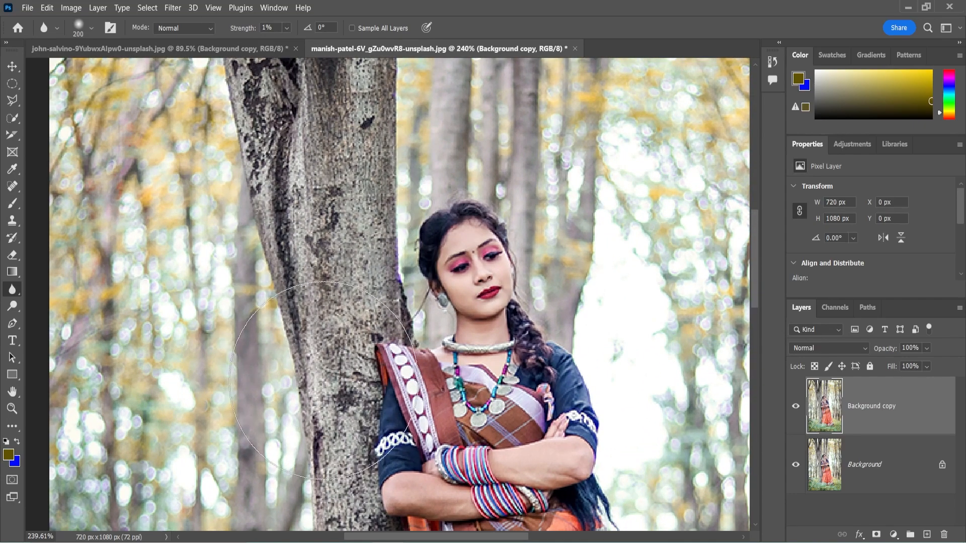
# - Set the blur strength to 61%, try a stroke on the upper tree trunk and undo it
pyautogui.click(286, 27)
pyautogui.moveTo(288, 43); pyautogui.dragTo(325, 50)
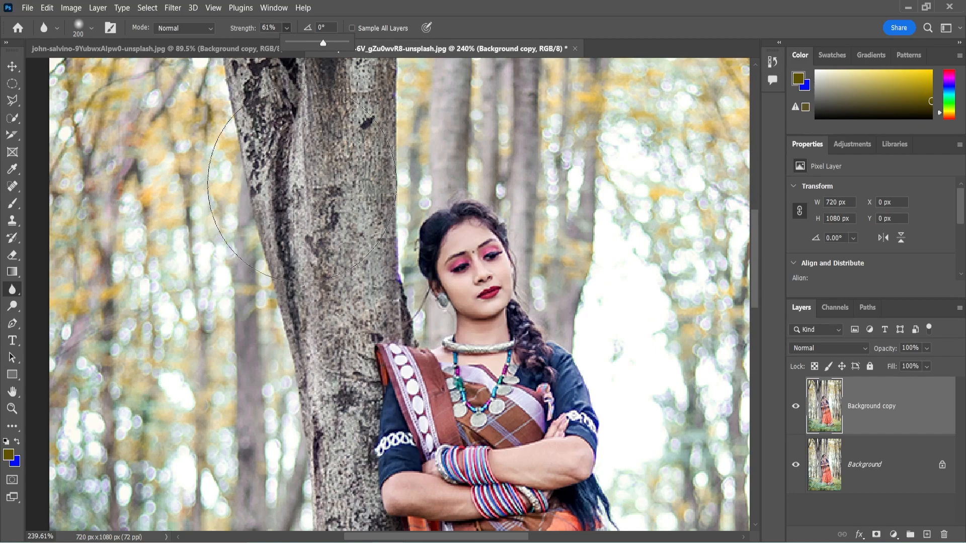
pyautogui.moveTo(302, 184)
pyautogui.mouseDown()
pyautogui.moveTo(315, 399)
pyautogui.moveTo(358, 208)
pyautogui.moveTo(449, 260)
pyautogui.moveTo(341, 421)
pyautogui.moveTo(315, 279)
pyautogui.moveTo(399, 191)
pyautogui.moveTo(305, 223)
pyautogui.mouseUp()
pyautogui.hotkey('ctrl', 'z')
# - Set the blur strength to 100%, blur along the tree trunk and undo the stroke
pyautogui.click(288, 28)
pyautogui.moveTo(295, 43); pyautogui.dragTo(322, 43)
pyautogui.moveTo(342, 412)
pyautogui.mouseDown()
pyautogui.moveTo(538, 292)
pyautogui.moveTo(245, 206)
pyautogui.moveTo(332, 258)
pyautogui.mouseUp()
pyautogui.hotkey('ctrl', 'z')
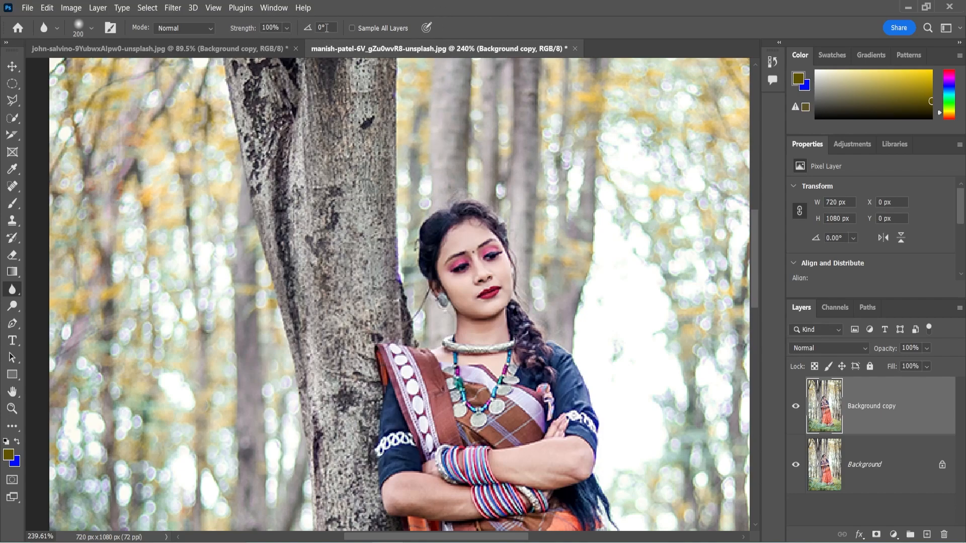
# - Rotate the blur brush tip to 44° and reset its angle to 0°
pyautogui.click(79, 25)
pyautogui.moveTo(56, 75); pyautogui.dragTo(56, 62)
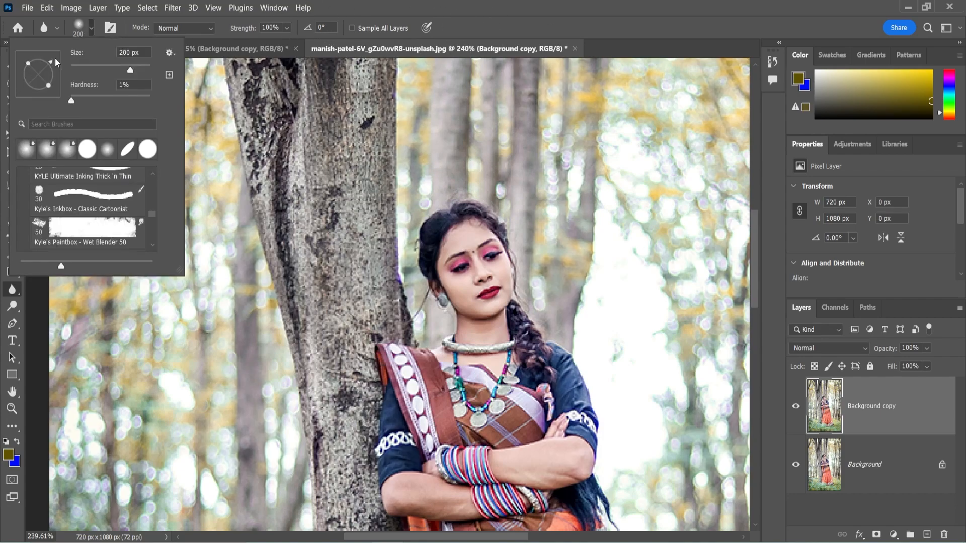
pyautogui.click(319, 10)
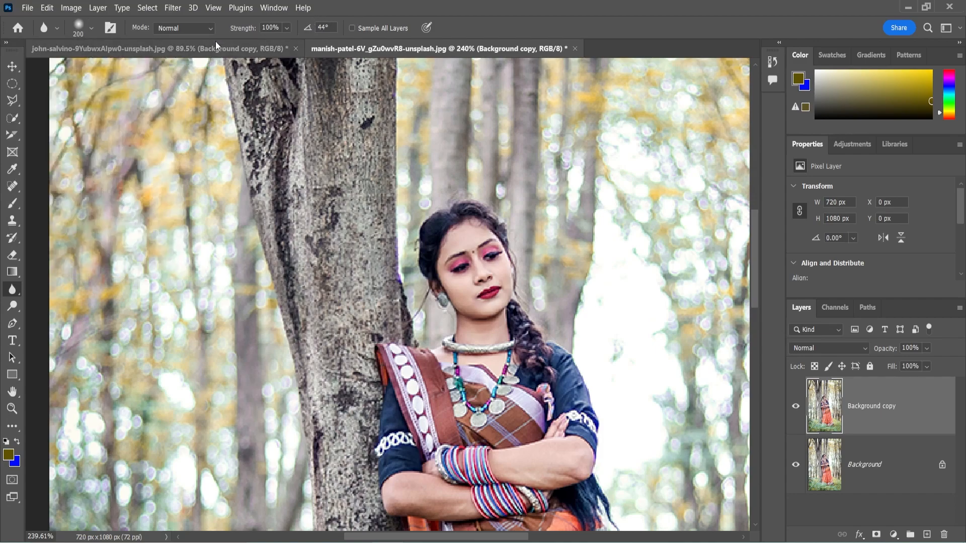
pyautogui.write('0')
pyautogui.press('Return')
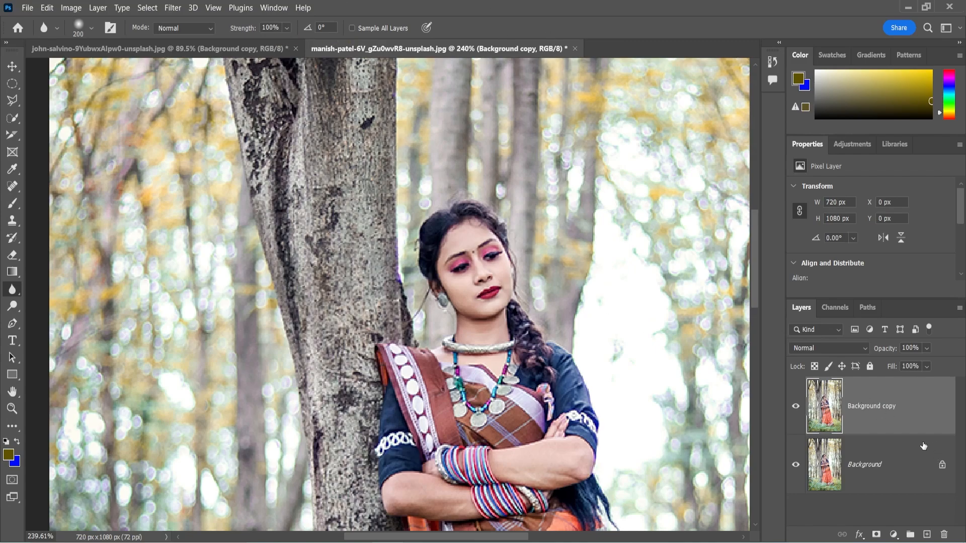
# - Duplicate the Background copy layer and move the new copy about 273 px to the left
pyautogui.moveTo(903, 416); pyautogui.dragTo(928, 533)
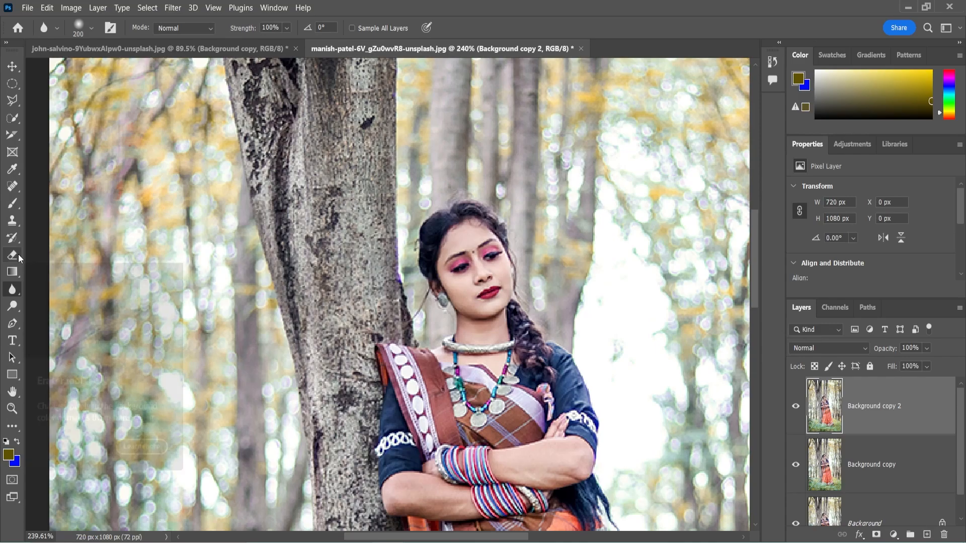
pyautogui.press('v')
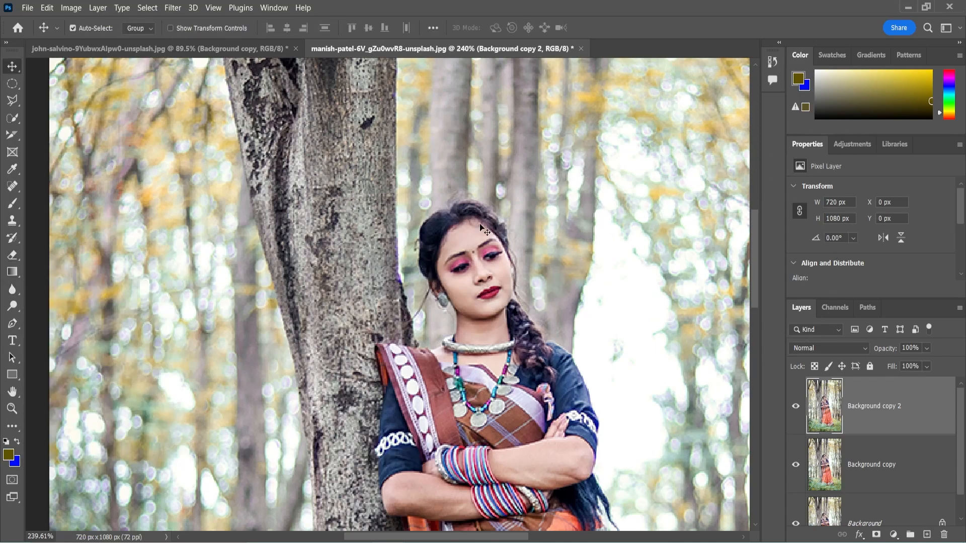
pyautogui.scroll(-5, 478, 249)
pyautogui.moveTo(578, 294); pyautogui.dragTo(427, 291)
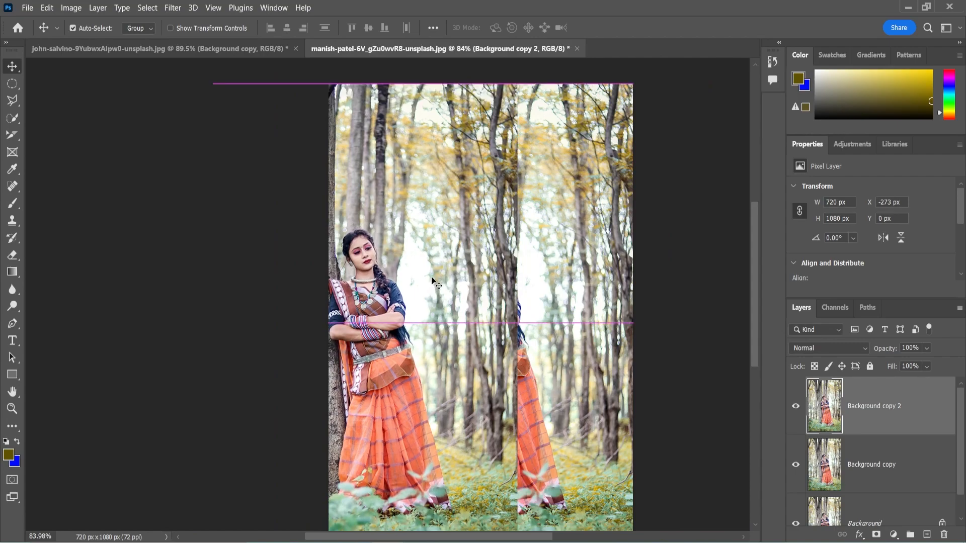
# - Enable Sample All Layers for the Blur tool and blur the woman, forest and layer seam on Background copy 2
pyautogui.click(601, 334)
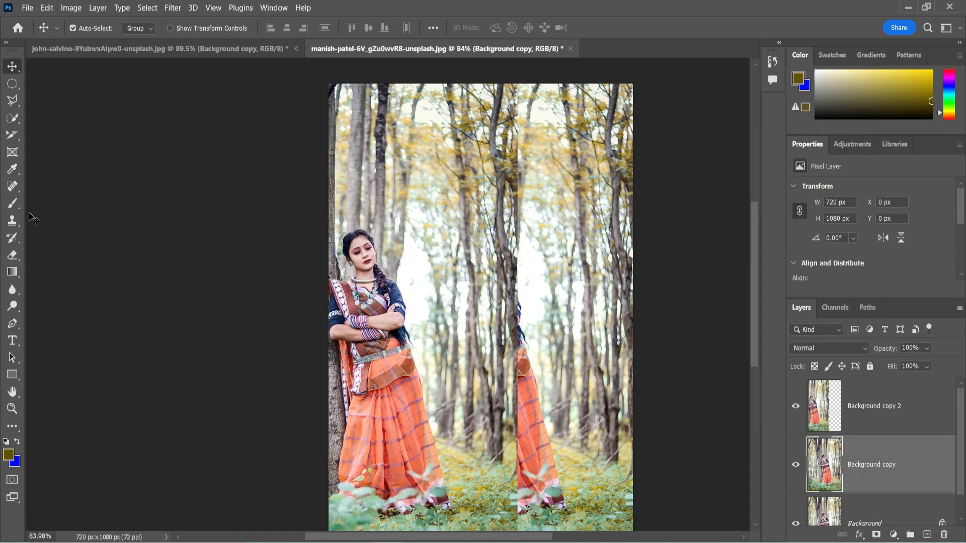
pyautogui.click(13, 287)
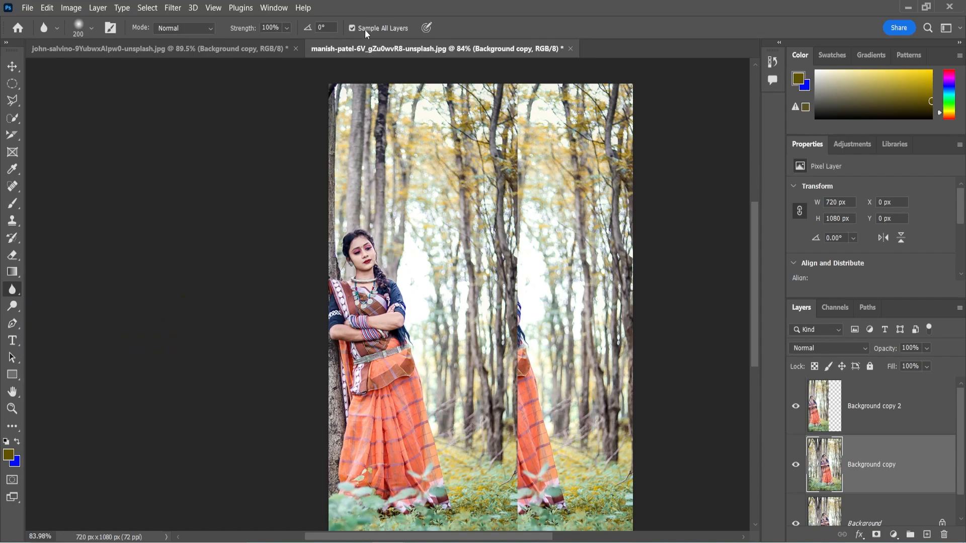
pyautogui.click(819, 398)
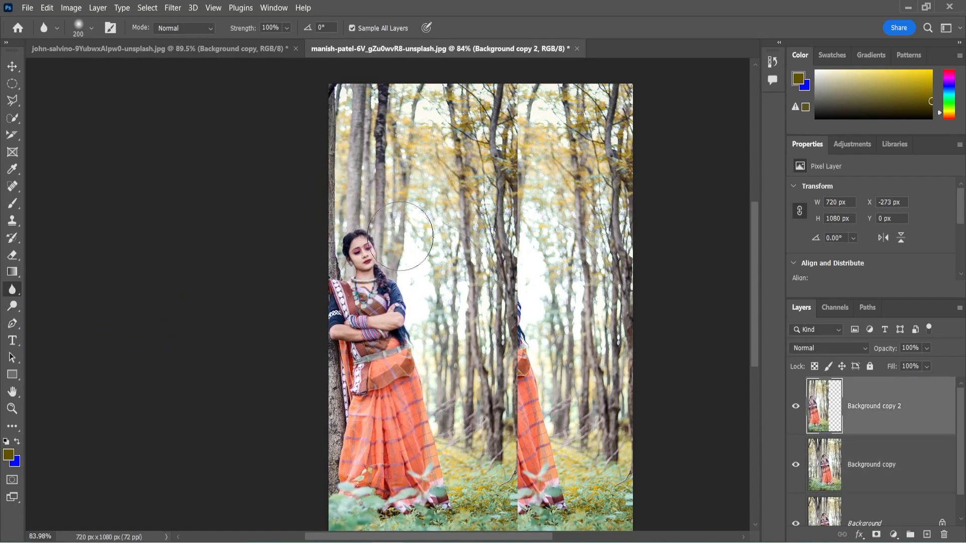
pyautogui.moveTo(501, 437)
pyautogui.mouseDown()
pyautogui.moveTo(467, 453)
pyautogui.moveTo(551, 397)
pyautogui.moveTo(560, 372)
pyautogui.moveTo(620, 541)
pyautogui.mouseUp()
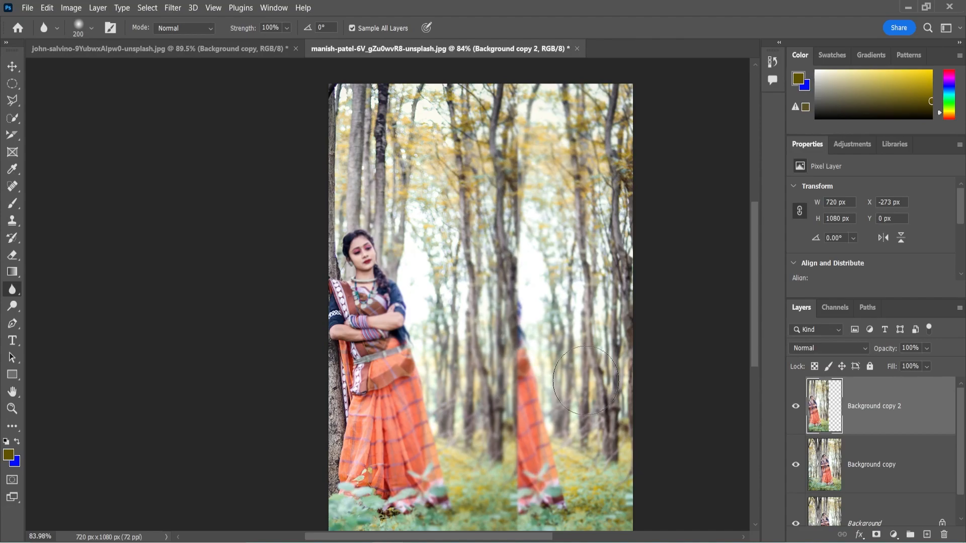
pyautogui.moveTo(649, 421); pyautogui.dragTo(651, 421)
# - Toggle the visibility of Background copy 2 to compare its all-layers blur with the layer below
pyautogui.click(794, 406)
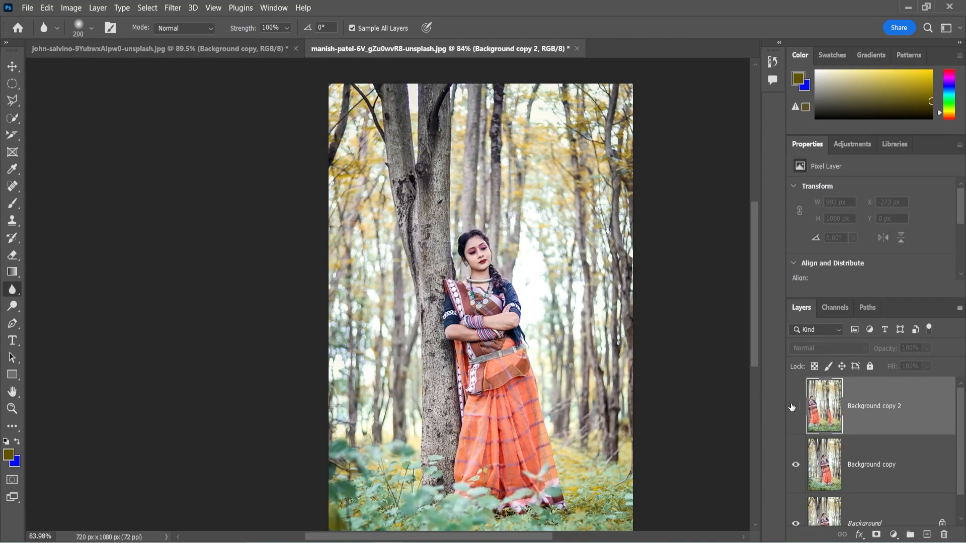
pyautogui.click(793, 406)
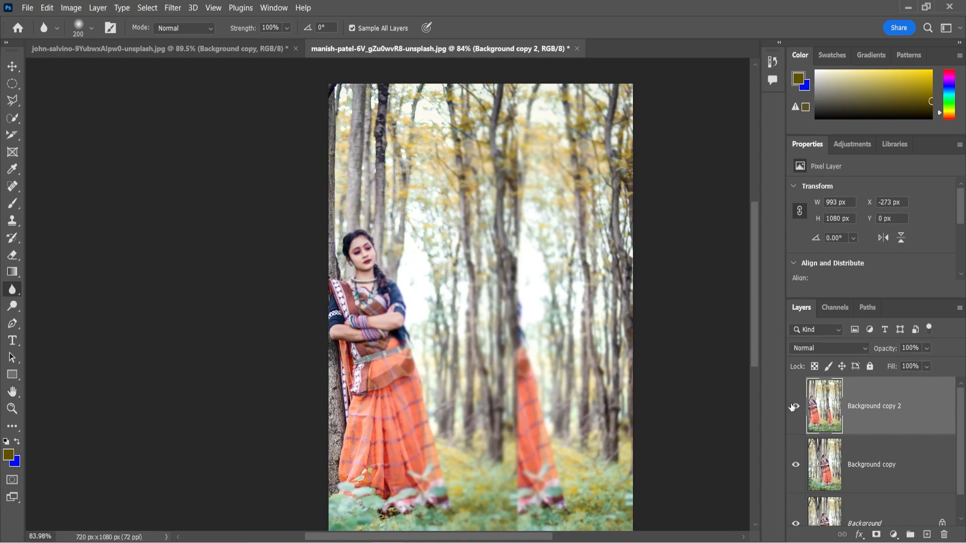
pyautogui.click(795, 406)
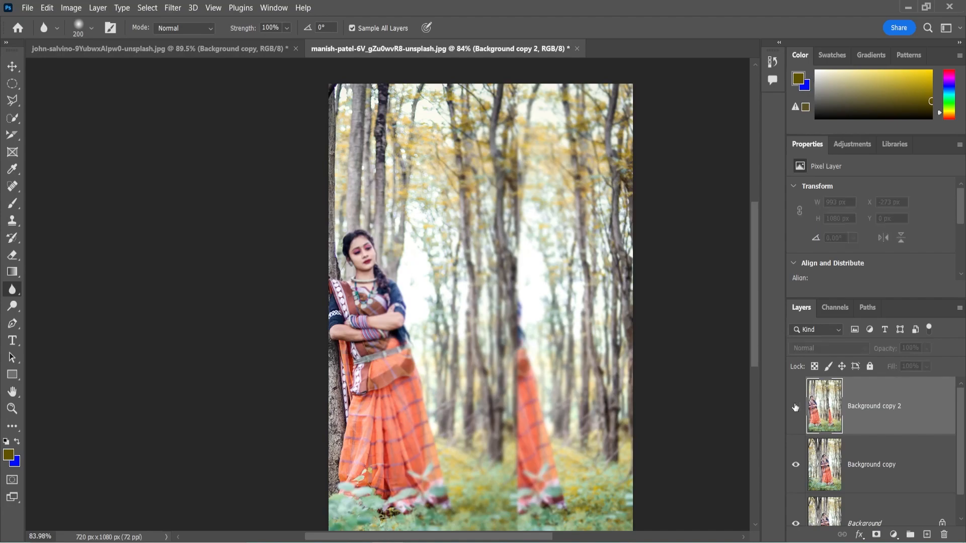
pyautogui.click(795, 406)
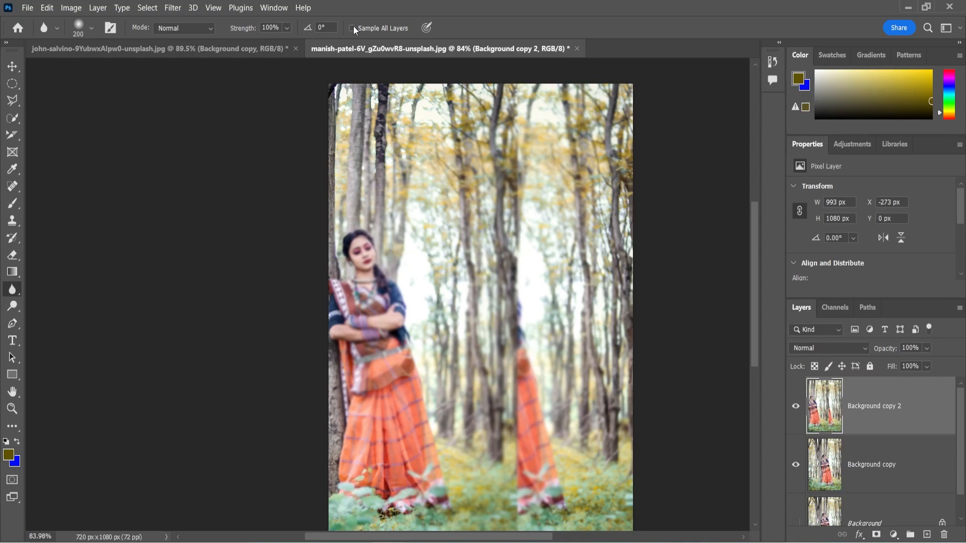
# - Undo the blur strokes on Background copy 2 and its shift to the left
pyautogui.hotkey('ctrl', 'z')
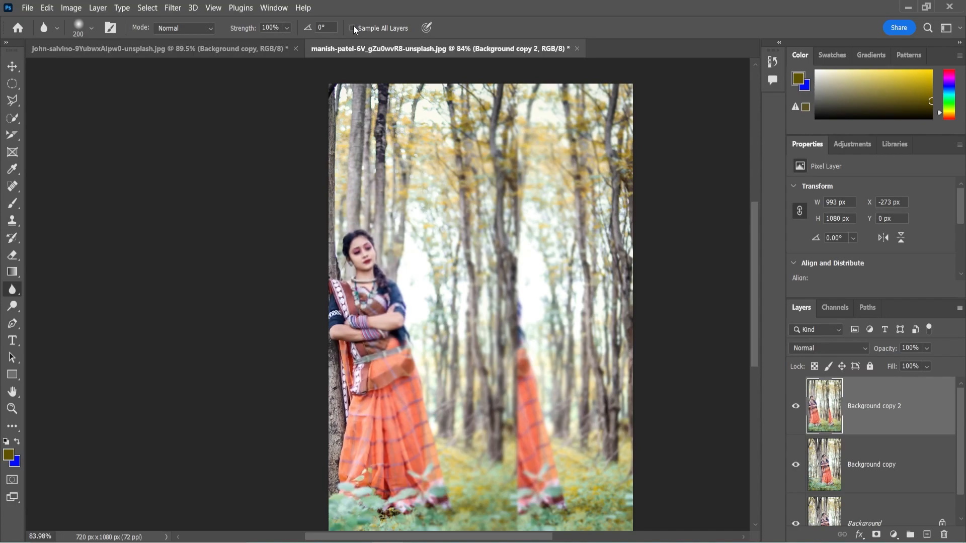
pyautogui.hotkey('ctrl', 'z')
pyautogui.hotkey('ctrl', 'z')
pyautogui.hotkey('ctrl', 'z')
pyautogui.hotkey('ctrl', 'z')
pyautogui.hotkey('ctrl', 'z')
pyautogui.hotkey('ctrl', 'z')
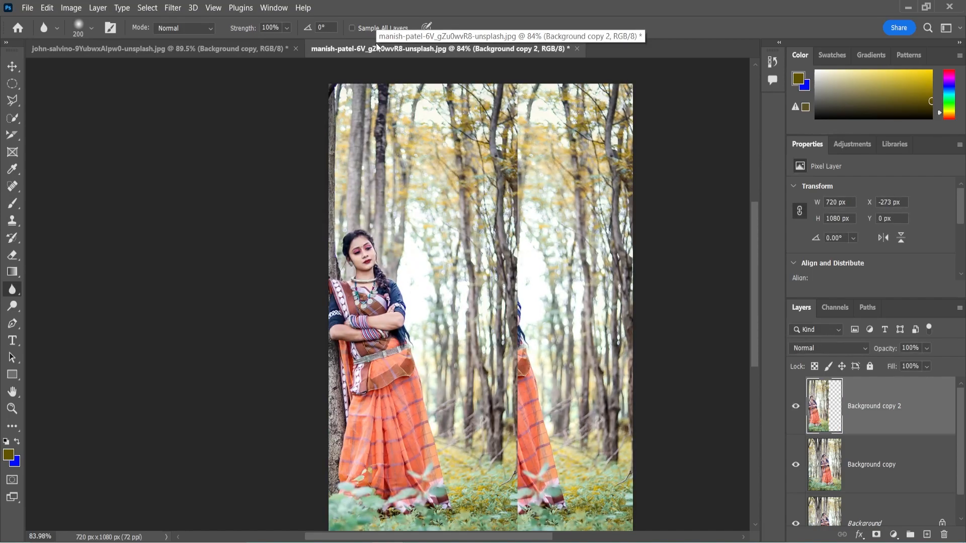
pyautogui.hotkey('ctrl', 'z')
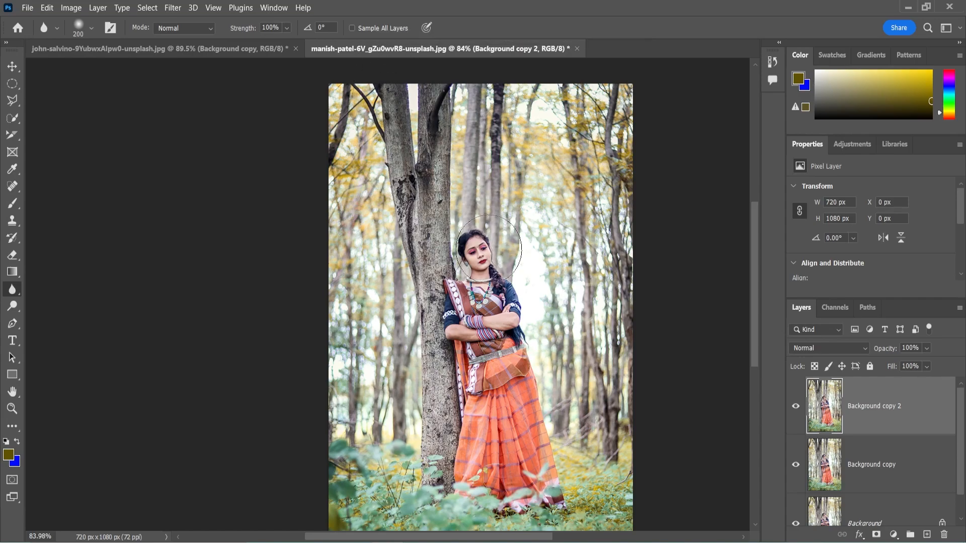
# - Move Background copy 2 about 251 px left and blur the woman and the exposed forest with Sample All Layers off
pyautogui.press('v')
pyautogui.moveTo(524, 261); pyautogui.dragTo(428, 261)
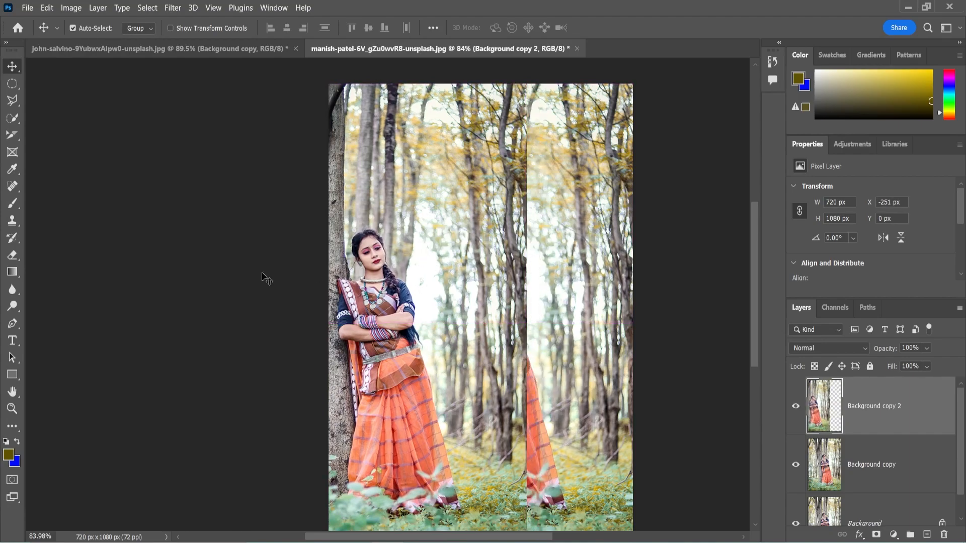
pyautogui.click(10, 295)
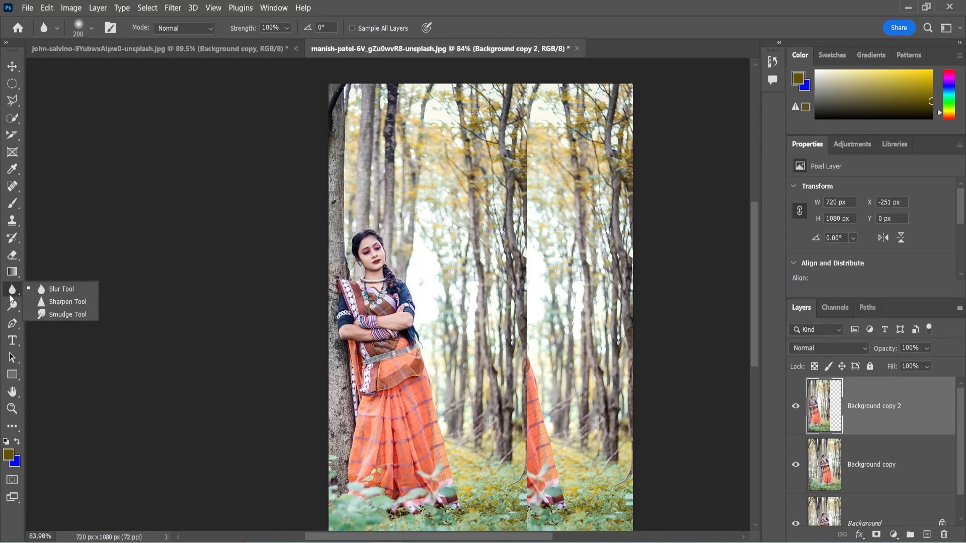
pyautogui.click(97, 292)
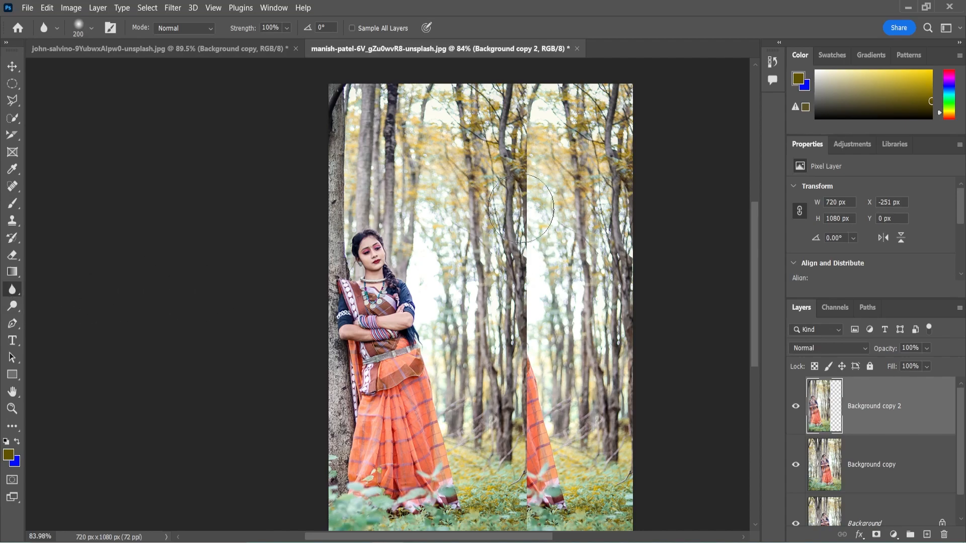
pyautogui.moveTo(380, 240)
pyautogui.mouseDown()
pyautogui.moveTo(384, 367)
pyautogui.moveTo(409, 175)
pyautogui.moveTo(383, 429)
pyautogui.moveTo(357, 304)
pyautogui.moveTo(395, 229)
pyautogui.moveTo(446, 397)
pyautogui.moveTo(412, 416)
pyautogui.mouseUp()
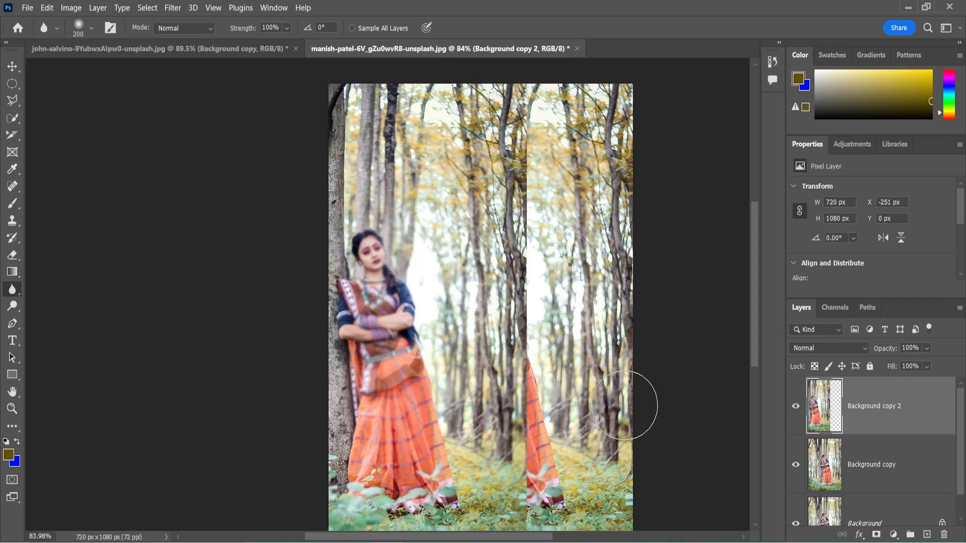
pyautogui.moveTo(595, 409)
pyautogui.mouseDown()
pyautogui.moveTo(569, 423)
pyautogui.moveTo(560, 460)
pyautogui.moveTo(570, 427)
pyautogui.moveTo(561, 434)
pyautogui.mouseUp()
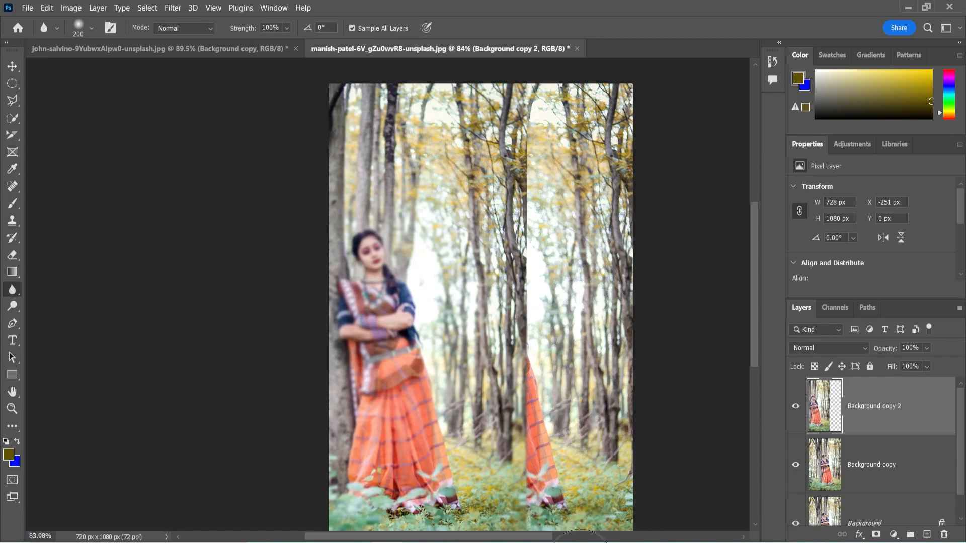
# - Blur the forest across the seam on Background copy 2 with Sample All Layers, and delete both Background copy layers
pyautogui.moveTo(580, 542); pyautogui.dragTo(598, 472)
pyautogui.moveTo(616, 356)
pyautogui.mouseDown()
pyautogui.moveTo(634, 360)
pyautogui.moveTo(577, 475)
pyautogui.moveTo(604, 437)
pyautogui.moveTo(580, 361)
pyautogui.mouseUp()
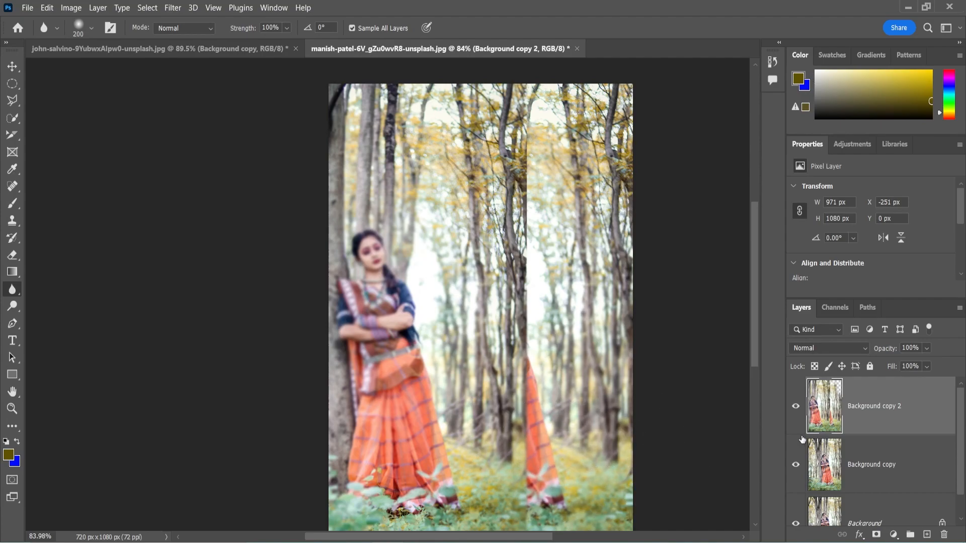
pyautogui.keyDown('shift'); pyautogui.click(885, 466); pyautogui.keyUp('shift')
pyautogui.moveTo(885, 466); pyautogui.dragTo(942, 535)
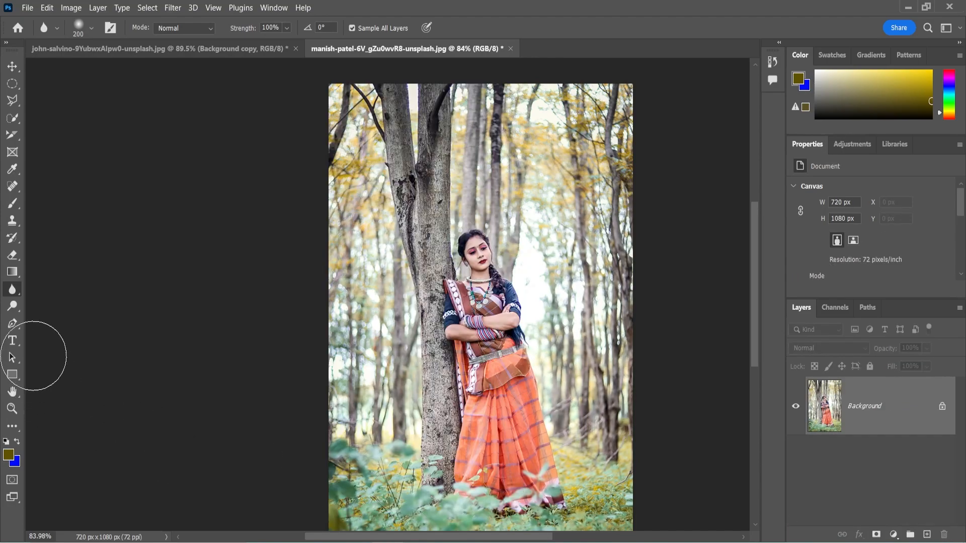
# - Choose the Sharpen tool and open the recent portrait austin-wade-ex6qfO4TPMY-unsplash.jpg
pyautogui.rightClick(13, 297)
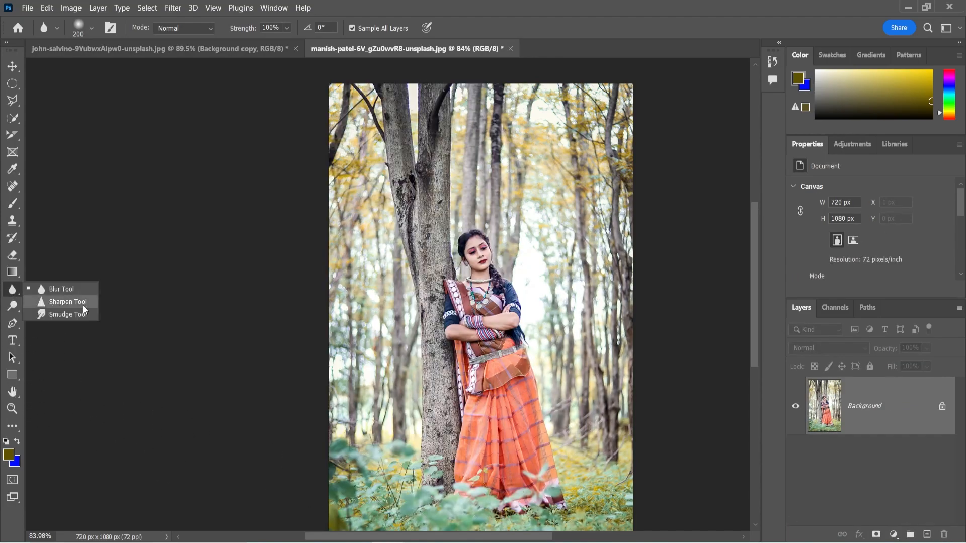
pyautogui.click(67, 302)
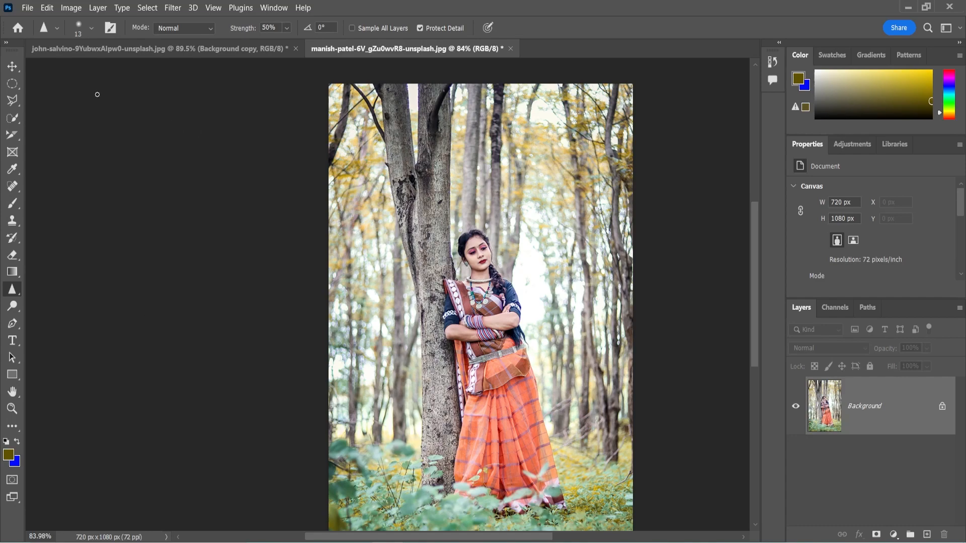
pyautogui.click(44, 27)
pyautogui.click(17, 28)
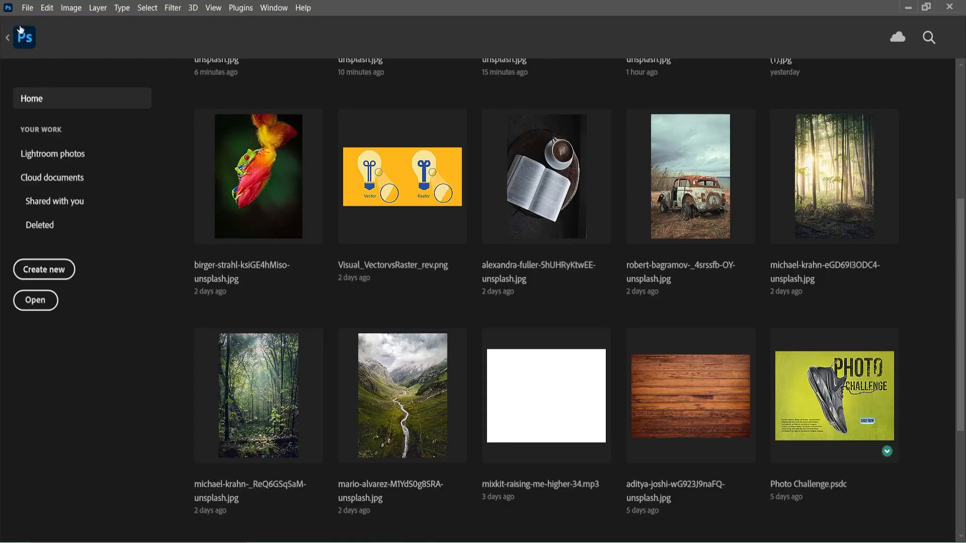
pyautogui.scroll(5, 423, 311)
pyautogui.click(650, 262)
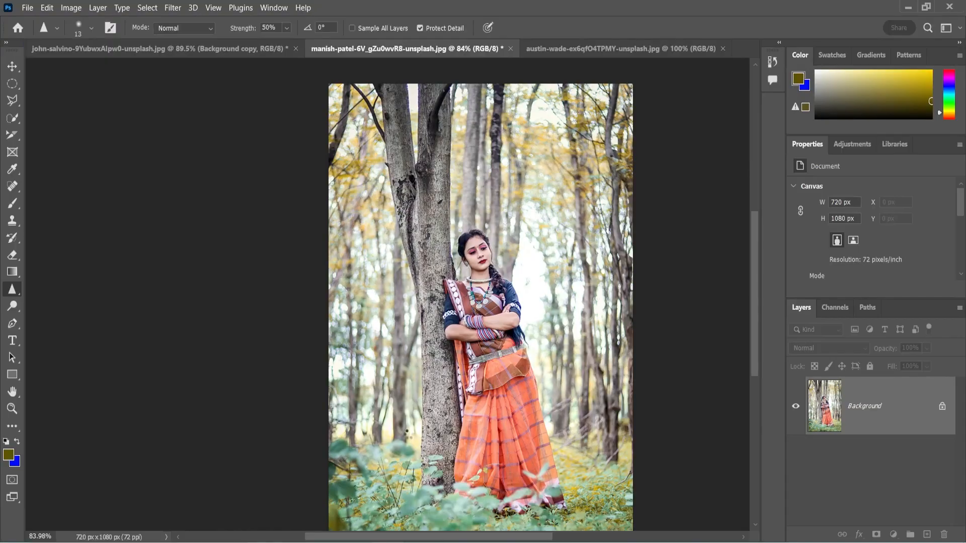
pyautogui.scroll(3, 386, 297)
pyautogui.scroll(-1, 377, 315)
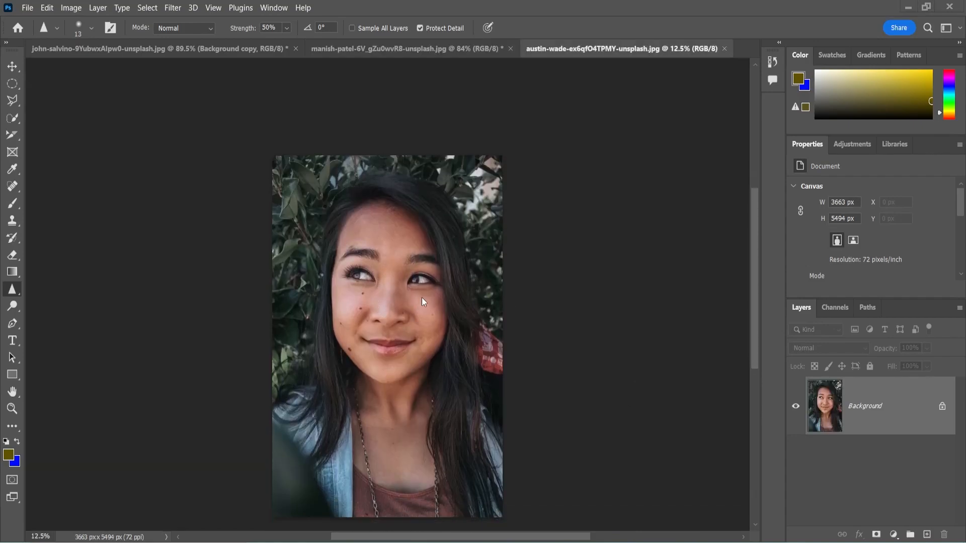
# - Enlarge the Sharpen brush to 400 px and sharpen the skin between the woman's eyebrows
pyautogui.scroll(2, 392, 302)
pyautogui.scroll(2, 394, 291)
pyautogui.scroll(4, 431, 243)
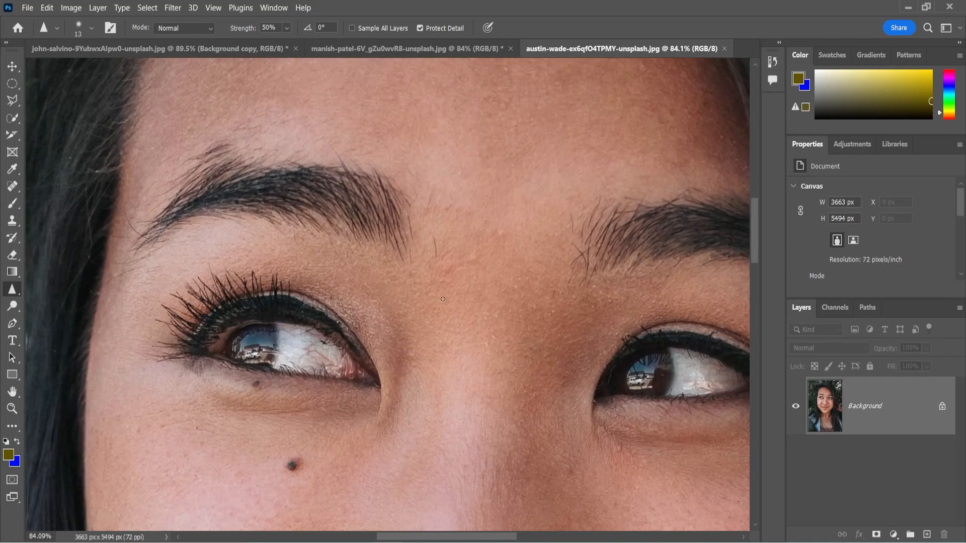
pyautogui.scroll(-3, 443, 299)
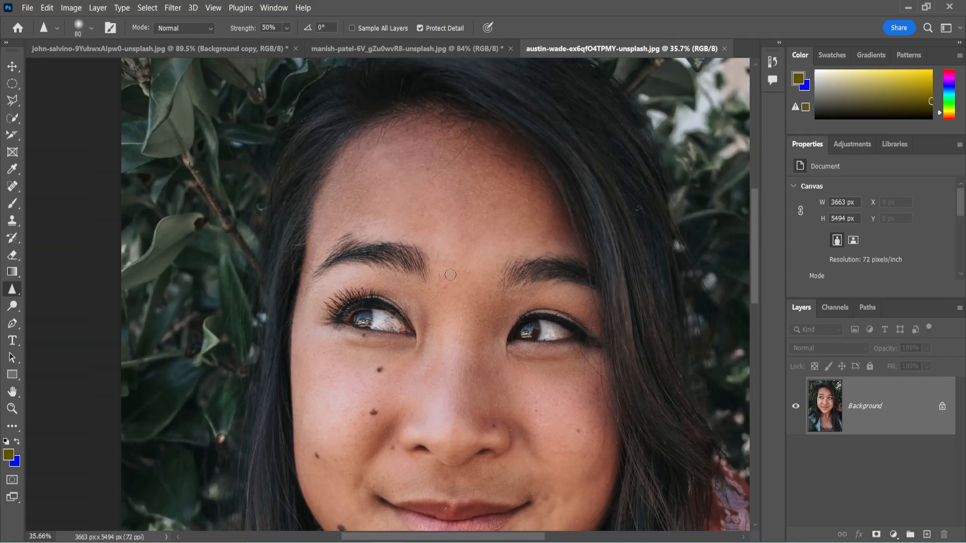
pyautogui.press(']')
pyautogui.press(']')
pyautogui.press(']')
pyautogui.press(']')
pyautogui.press(']')
pyautogui.press(']')
pyautogui.moveTo(450, 269); pyautogui.dragTo(461, 267)
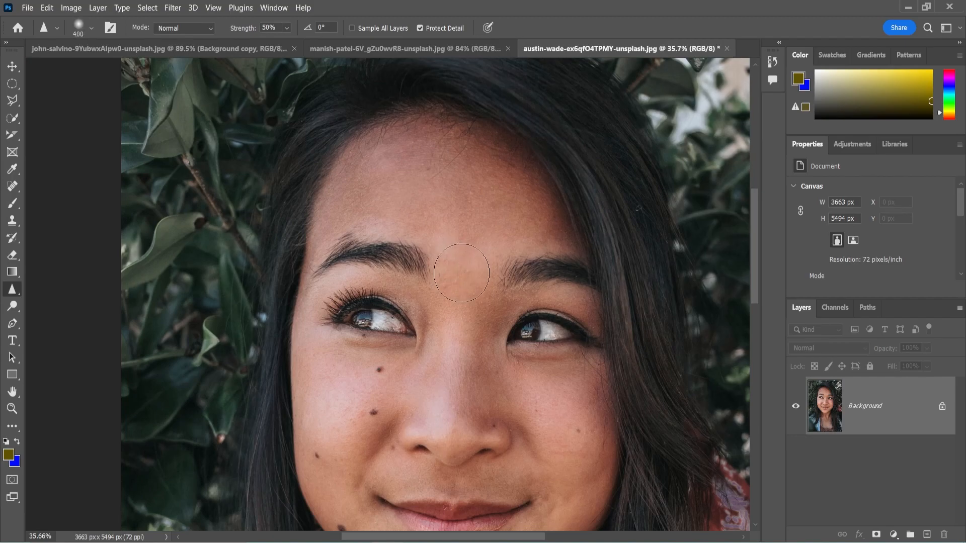
# - Duplicate the portrait's Background layer
pyautogui.moveTo(928, 422); pyautogui.dragTo(931, 532)
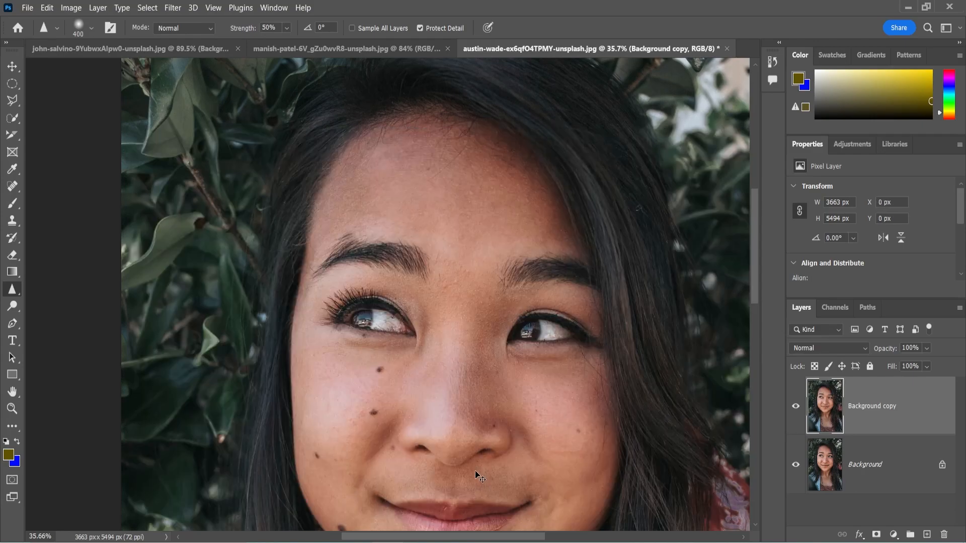
pyautogui.hotkey('ctrl', 'z')
pyautogui.moveTo(892, 403); pyautogui.dragTo(933, 532)
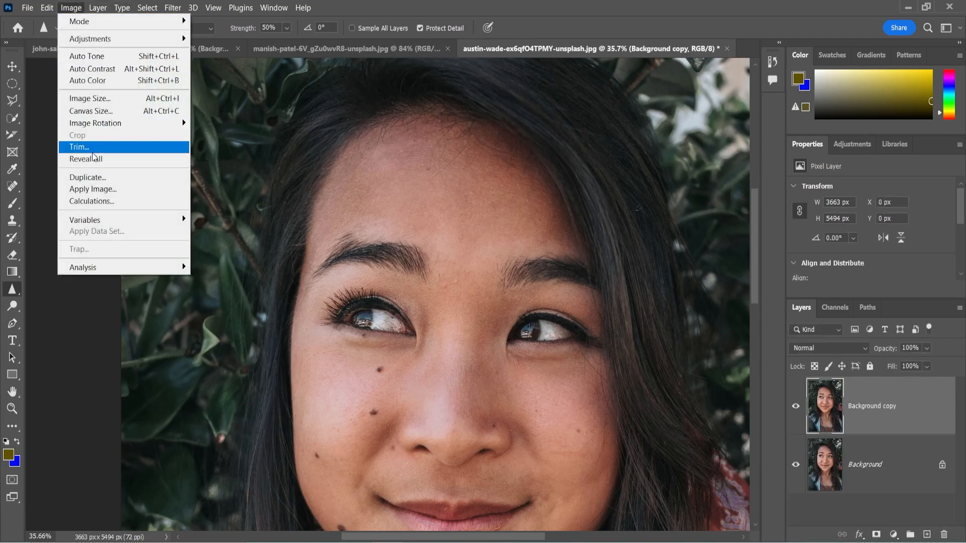
# - Resize the portrait image to 8 inches wide at 72 pixels per inch, keeping its proportions
pyautogui.click(96, 99)
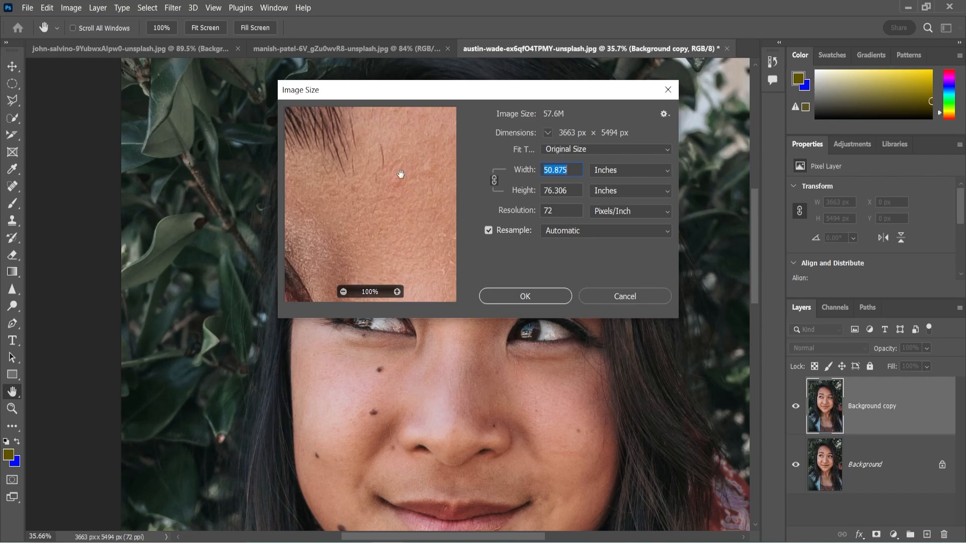
pyautogui.moveTo(356, 212); pyautogui.dragTo(348, 108)
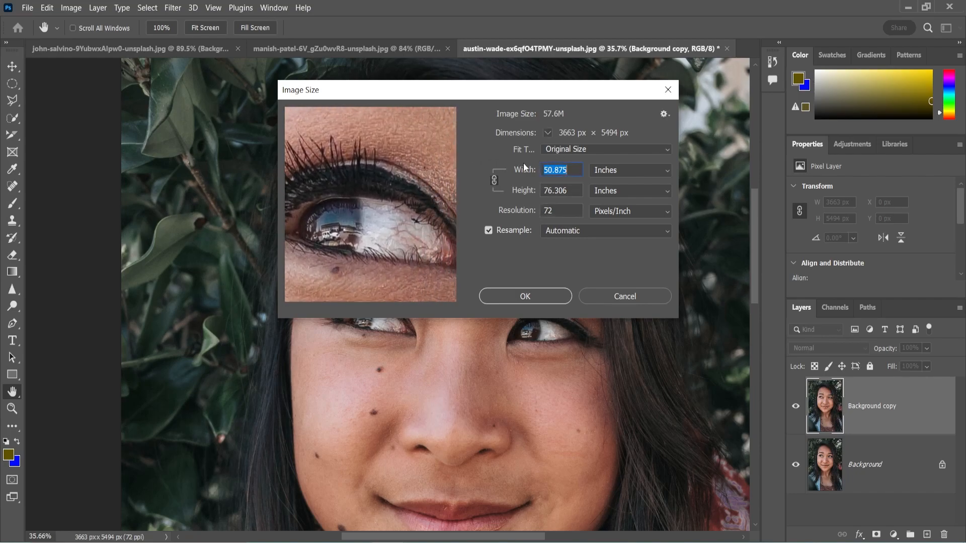
pyautogui.click(566, 169)
pyautogui.write('8')
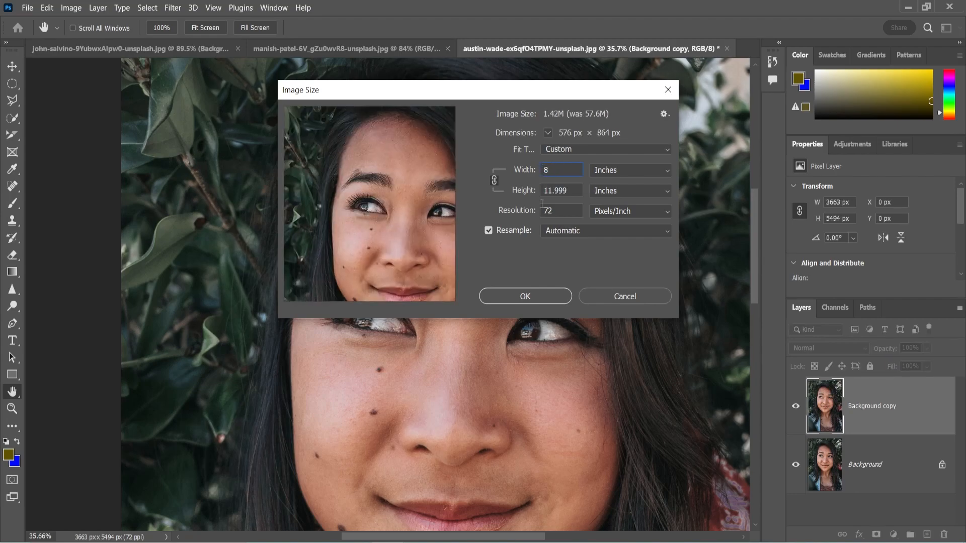
pyautogui.click(525, 296)
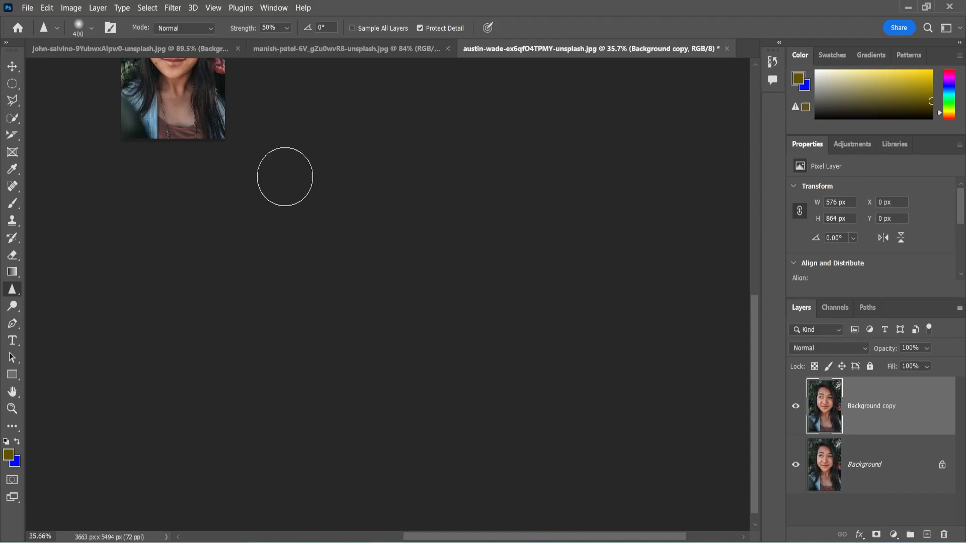
# - Reduce the Sharpen brush to 70 px and try sharpening the forehead skin on Background copy
pyautogui.scroll(2, 221, 172)
pyautogui.scroll(12, 188, 173)
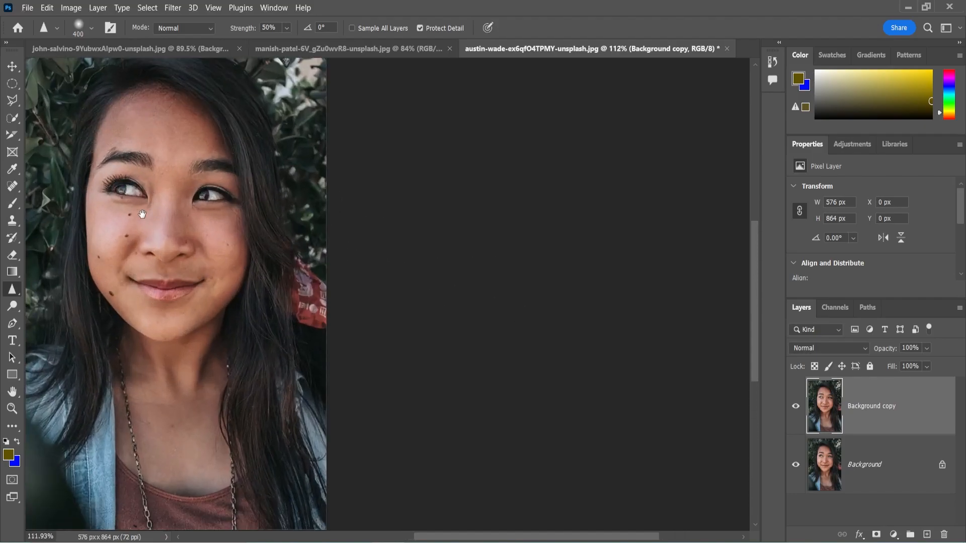
pyautogui.moveTo(143, 213); pyautogui.dragTo(413, 234)
pyautogui.scroll(5, 413, 233)
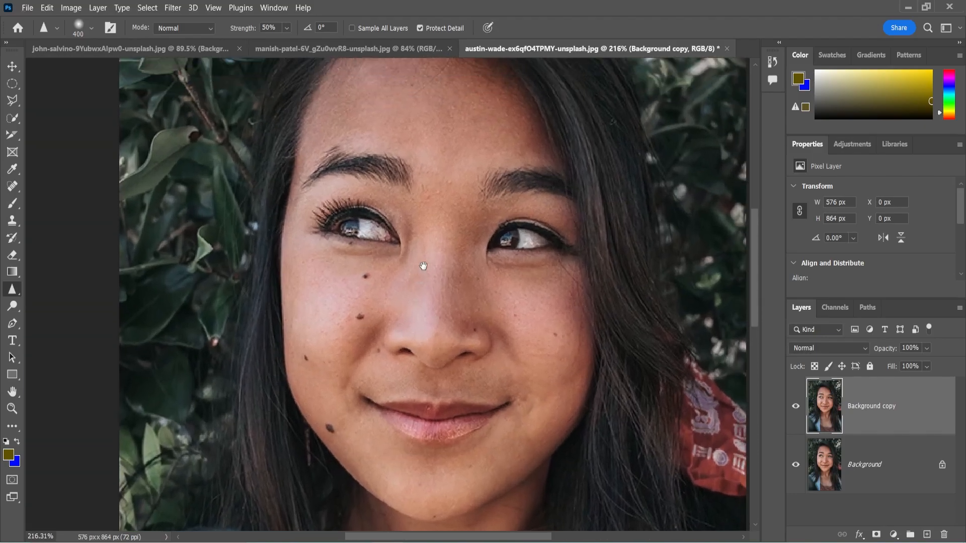
pyautogui.press('[')
pyautogui.press('[')
pyautogui.press('[')
pyautogui.press('[')
pyautogui.press('[')
pyautogui.press('[')
pyautogui.press('[')
pyautogui.press('[')
pyautogui.press('[')
pyautogui.press('[')
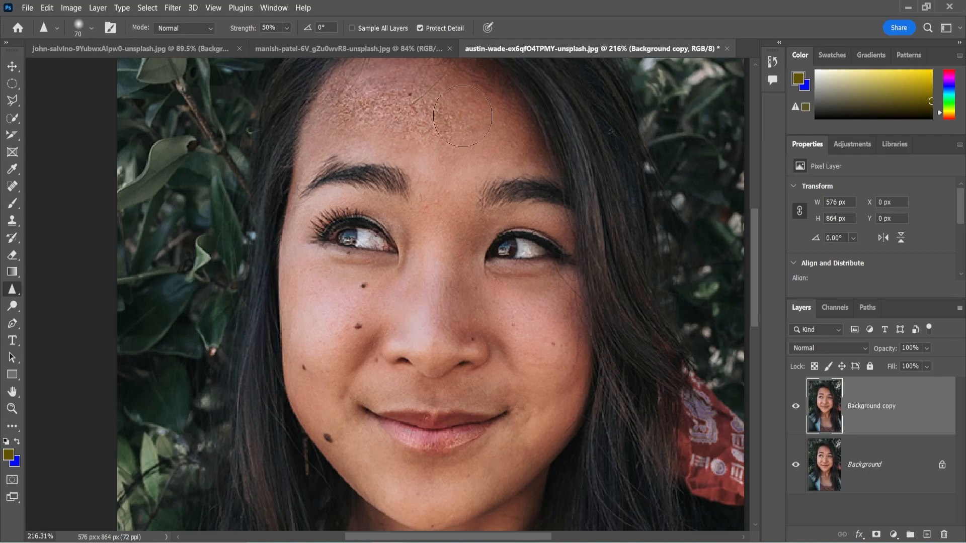
pyautogui.scroll(5, 454, 162)
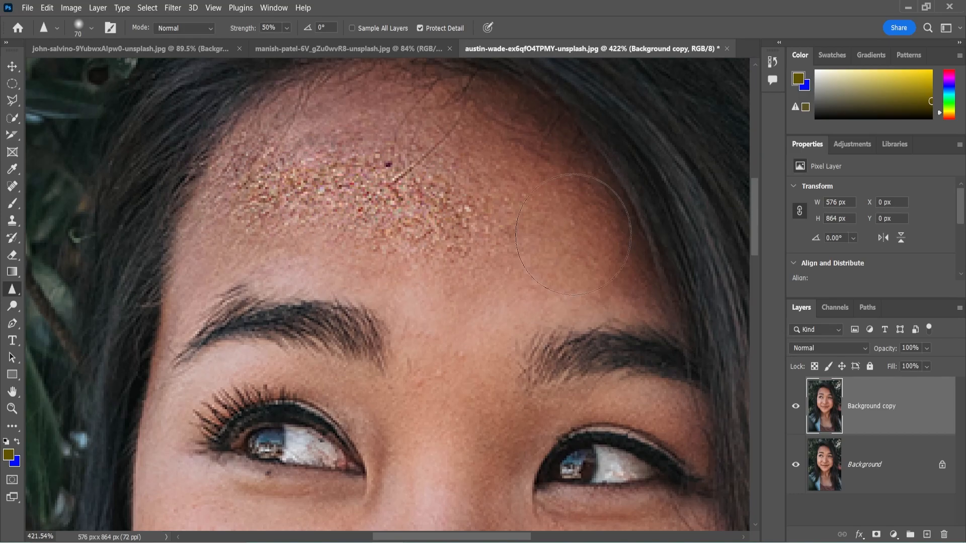
pyautogui.moveTo(453, 132)
pyautogui.mouseDown()
pyautogui.moveTo(336, 185)
pyautogui.moveTo(340, 306)
pyautogui.moveTo(462, 326)
pyautogui.moveTo(416, 392)
pyautogui.moveTo(468, 285)
pyautogui.moveTo(362, 279)
pyautogui.moveTo(407, 251)
pyautogui.moveTo(437, 206)
pyautogui.moveTo(427, 209)
pyautogui.mouseUp()
pyautogui.scroll(-3, 427, 209)
pyautogui.scroll(-2, 428, 208)
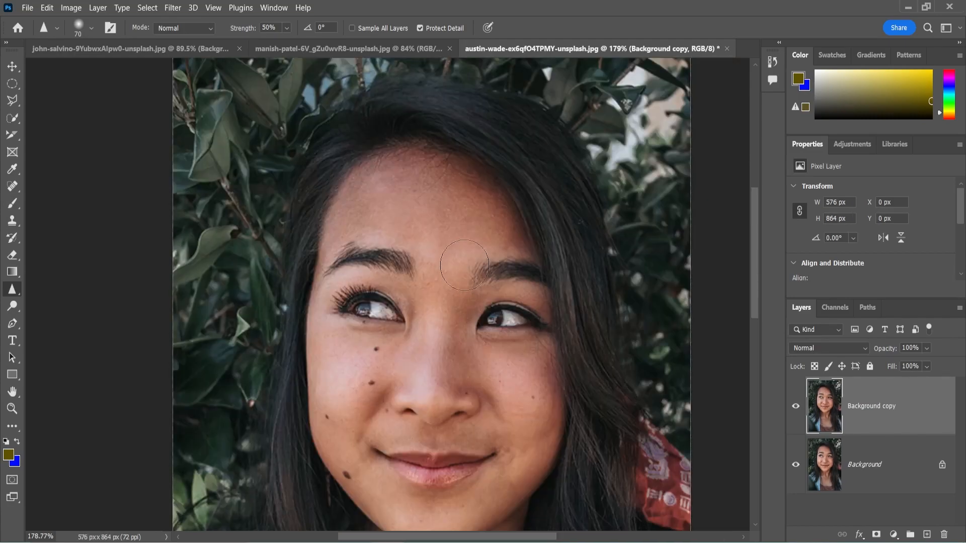
# - Reduce the Sharpen brush to 30 px and examine the forehead, eyes and cheeks up close
pyautogui.scroll(5, 464, 266)
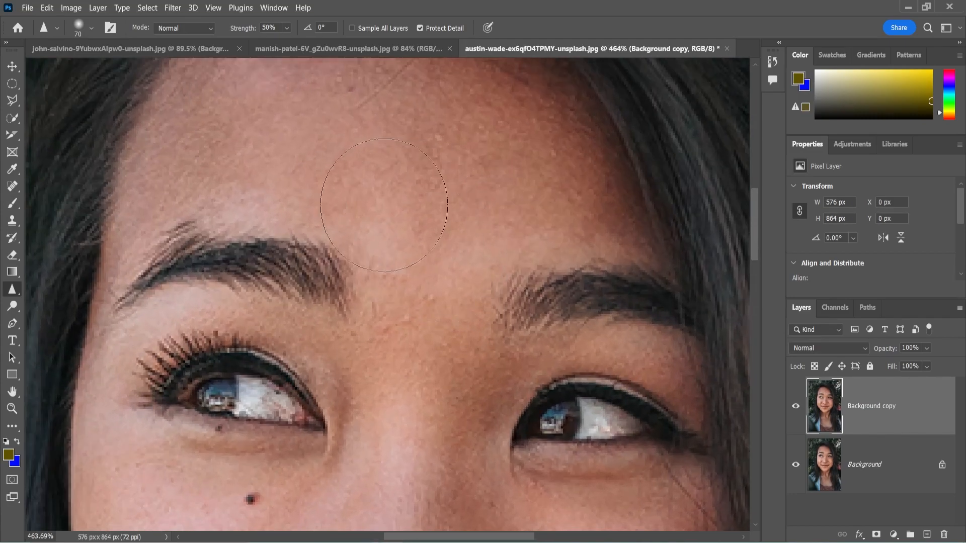
pyautogui.moveTo(260, 271); pyautogui.dragTo(401, 1)
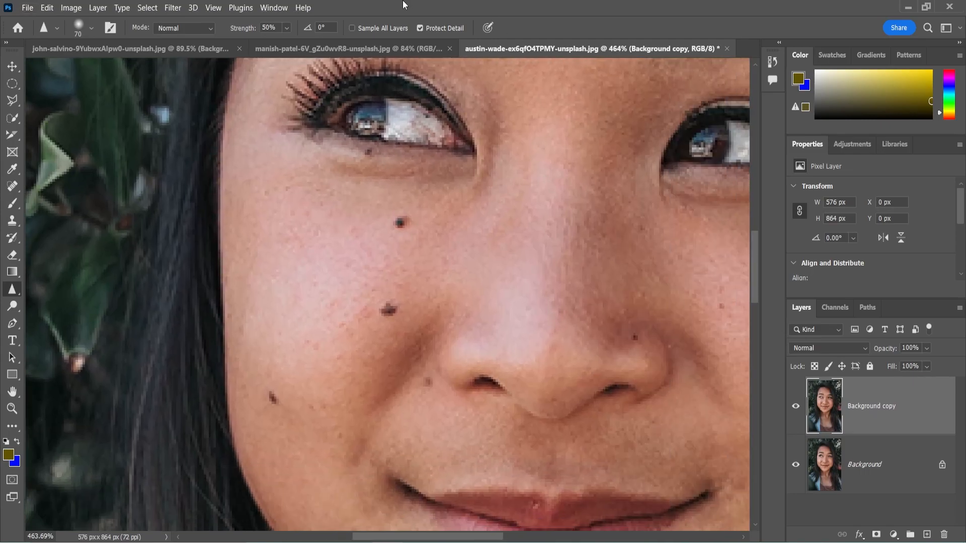
pyautogui.press('[')
pyautogui.press('[')
pyautogui.press('[')
pyautogui.press('[')
pyautogui.moveTo(546, 270); pyautogui.dragTo(355, 526)
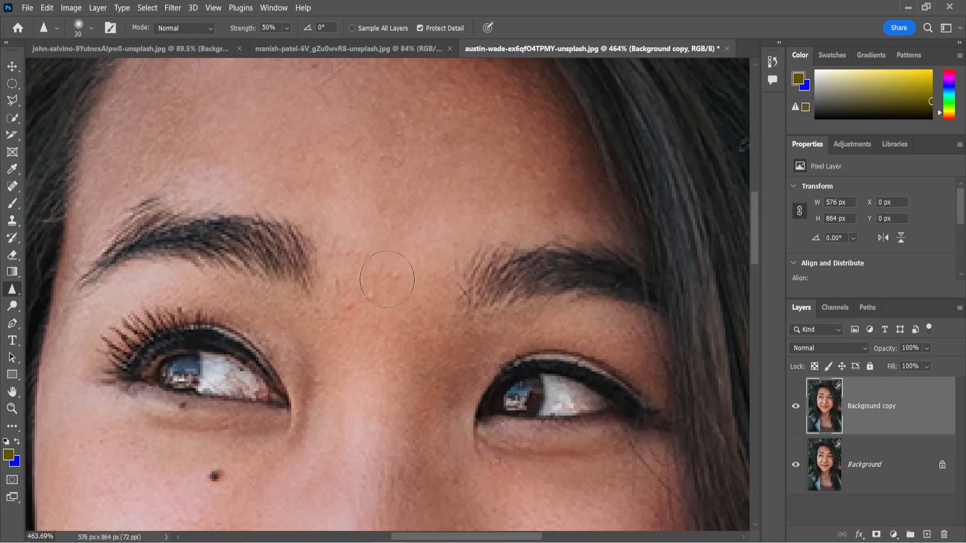
pyautogui.scroll(3, 395, 295)
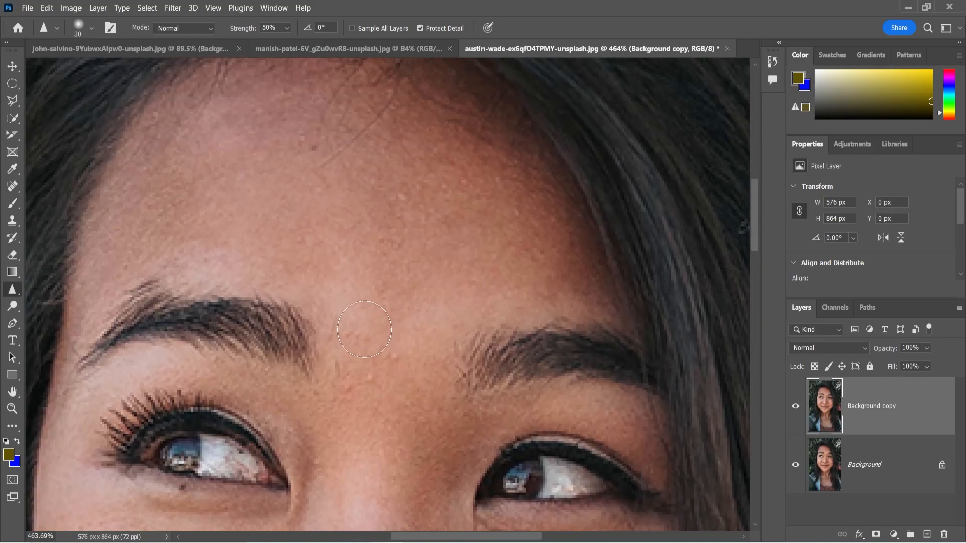
pyautogui.scroll(-2, 409, 296)
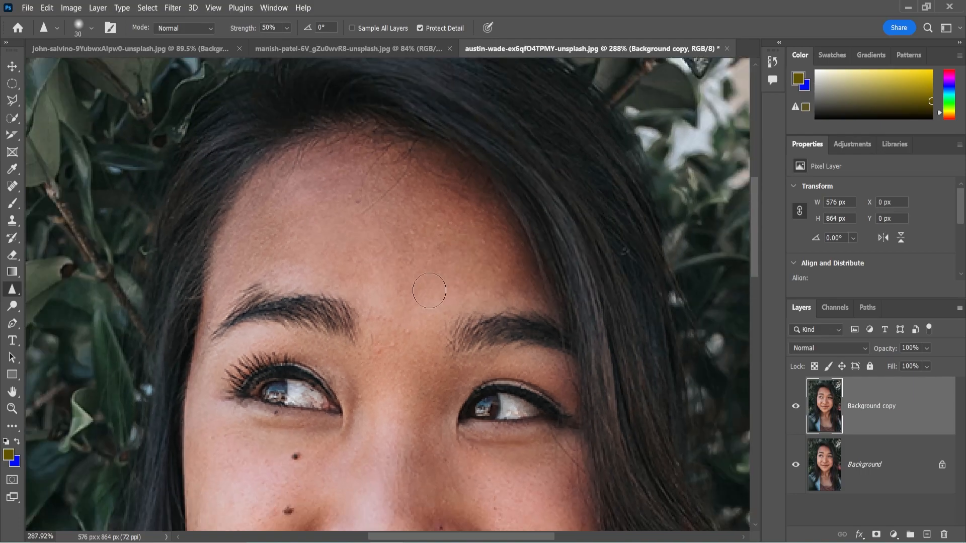
pyautogui.moveTo(448, 302); pyautogui.dragTo(429, 216)
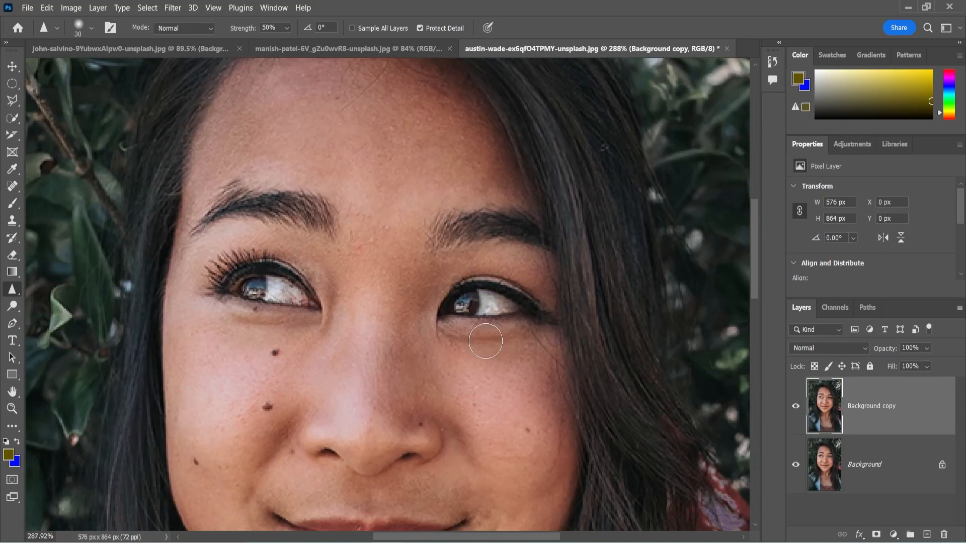
pyautogui.scroll(2, 484, 363)
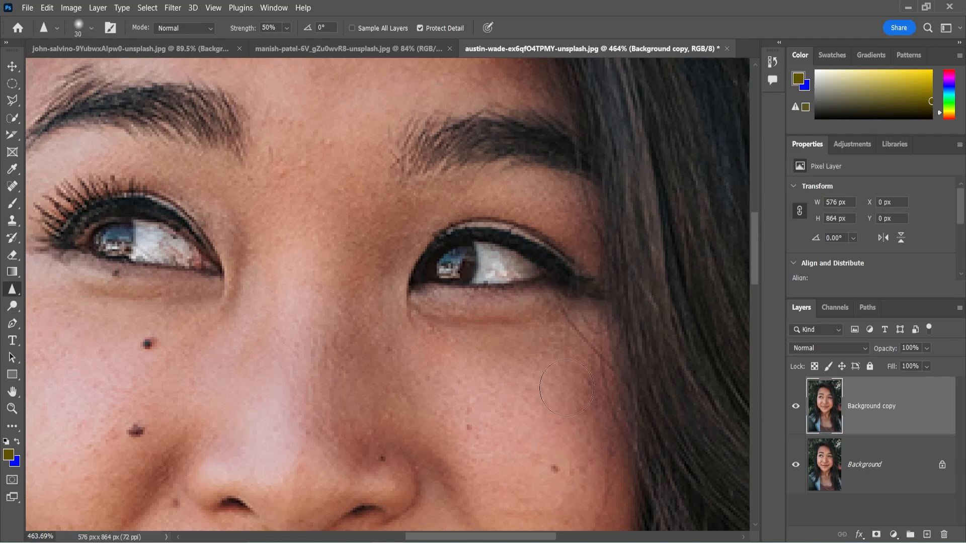
pyautogui.scroll(-3, 527, 276)
pyautogui.scroll(4, 467, 332)
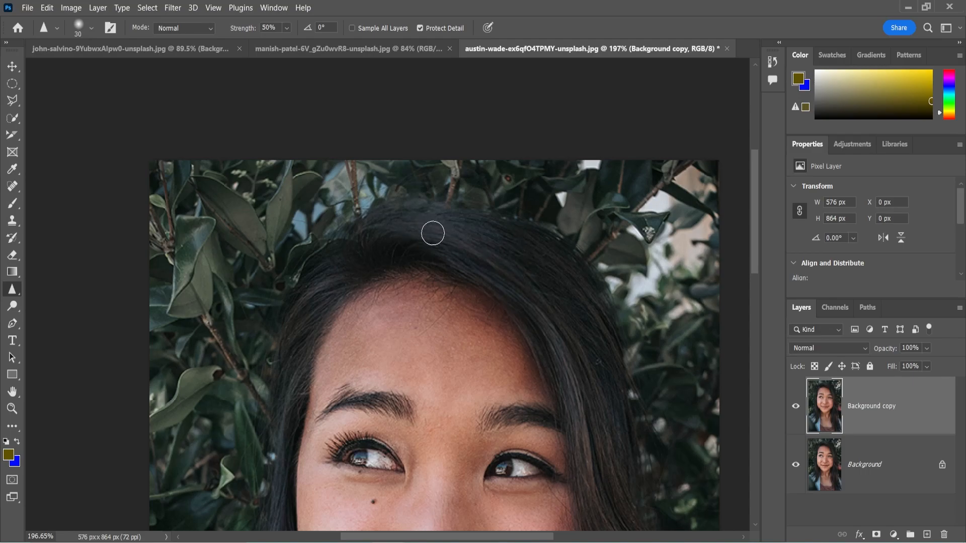
# - Set the Sharpen brush to 80 px and sharpen the hair over the crown and beside the forehead on Background copy
pyautogui.press(']')
pyautogui.press(']')
pyautogui.press(']')
pyautogui.press(']')
pyautogui.press(']')
pyautogui.press(']')
pyautogui.press(']')
pyautogui.press(']')
pyautogui.press(']')
pyautogui.press(']')
pyautogui.press('[')
pyautogui.press('[')
pyautogui.press('[')
pyautogui.press('[')
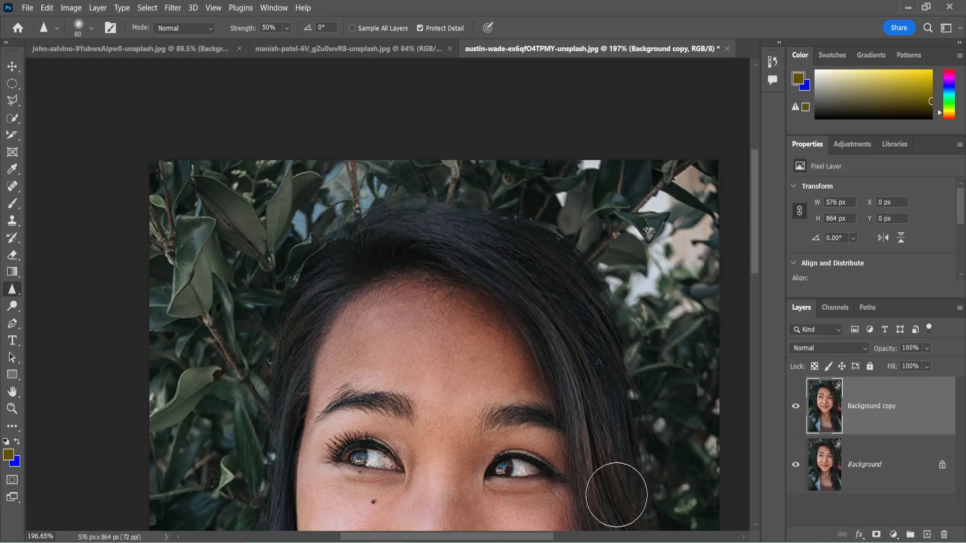
# - Sharpen the lower hair strands on both sides of the face, down to the shoulders, on Background copy
pyautogui.moveTo(565, 397); pyautogui.dragTo(504, 239)
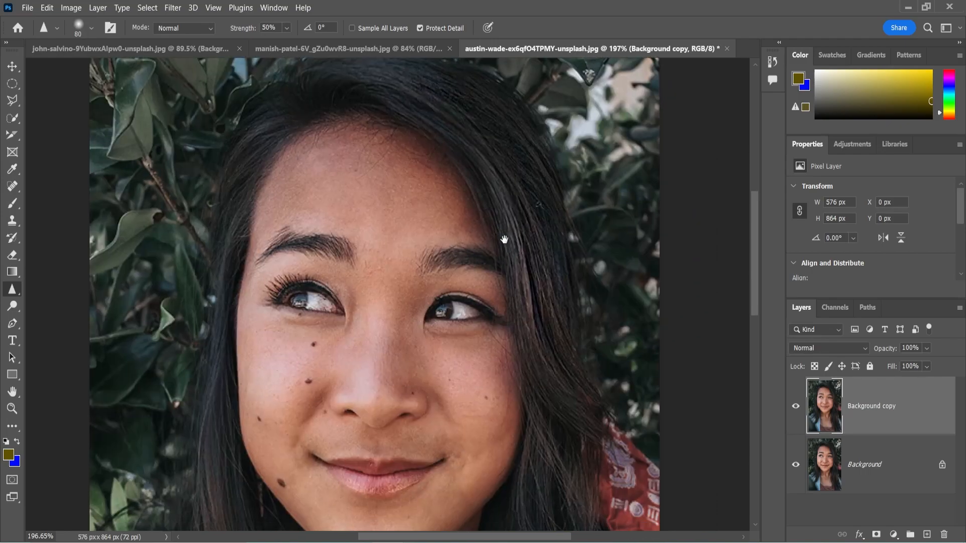
pyautogui.scroll(-5, 578, 403)
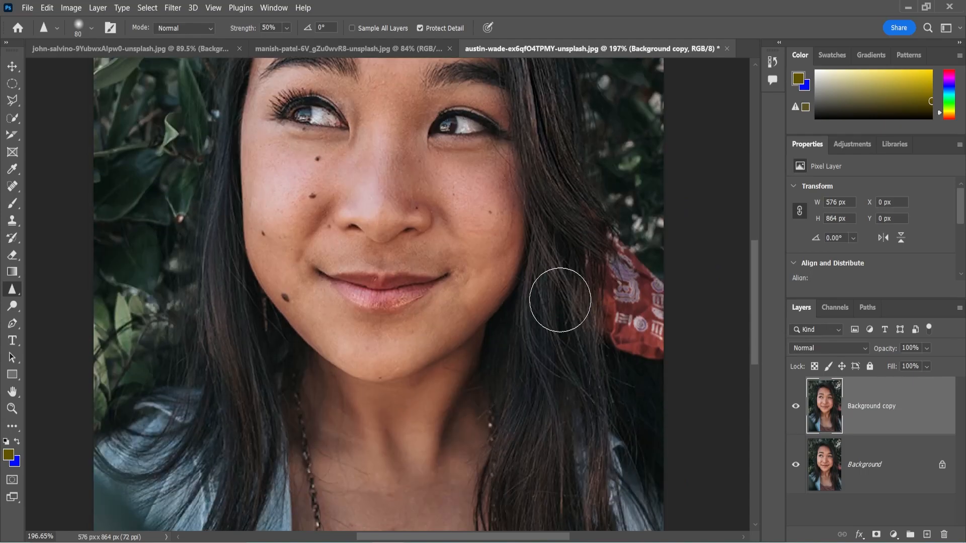
pyautogui.moveTo(496, 355); pyautogui.dragTo(722, 319)
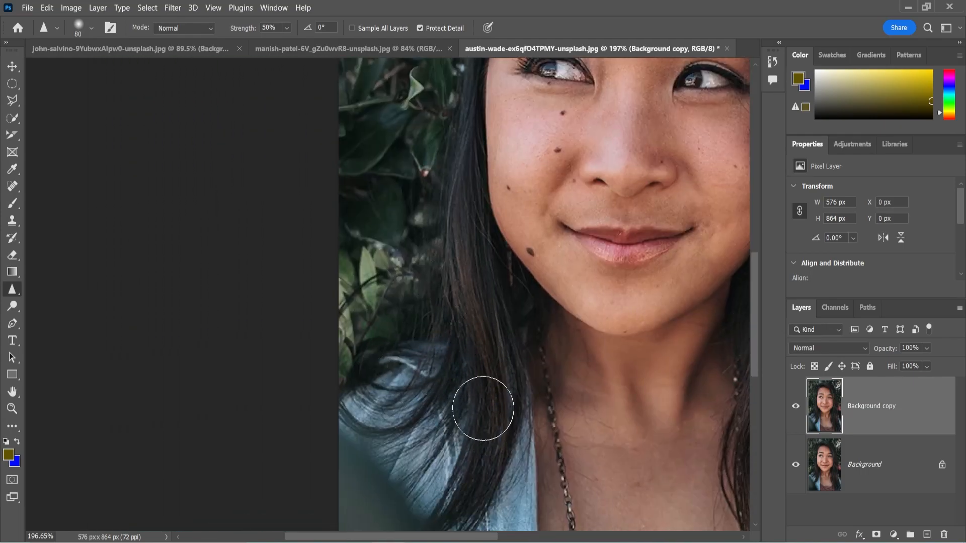
pyautogui.moveTo(557, 310); pyautogui.dragTo(497, 541)
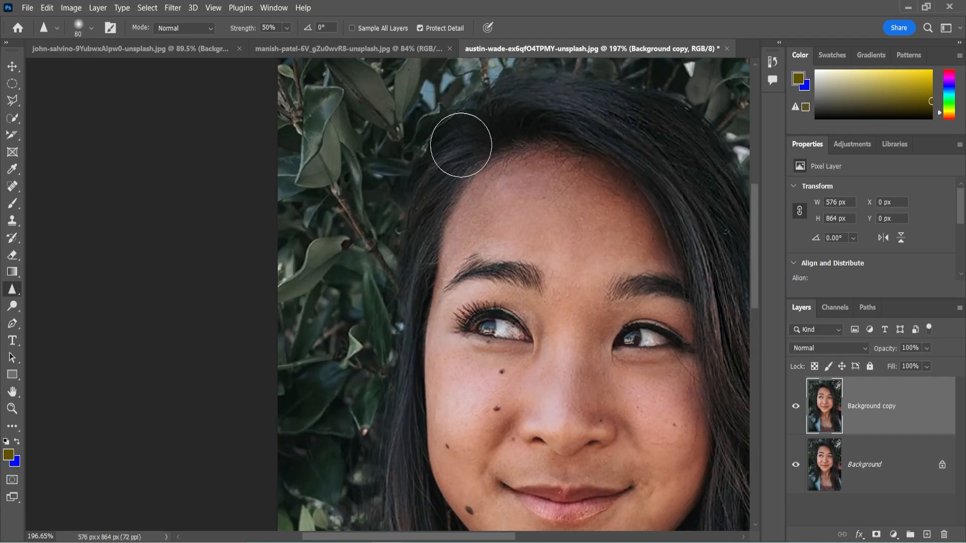
# - Toggle the visibility of Background copy to compare the sharpened hair with the original
pyautogui.click(795, 409)
pyautogui.click(795, 408)
pyautogui.moveTo(594, 219); pyautogui.dragTo(419, 281)
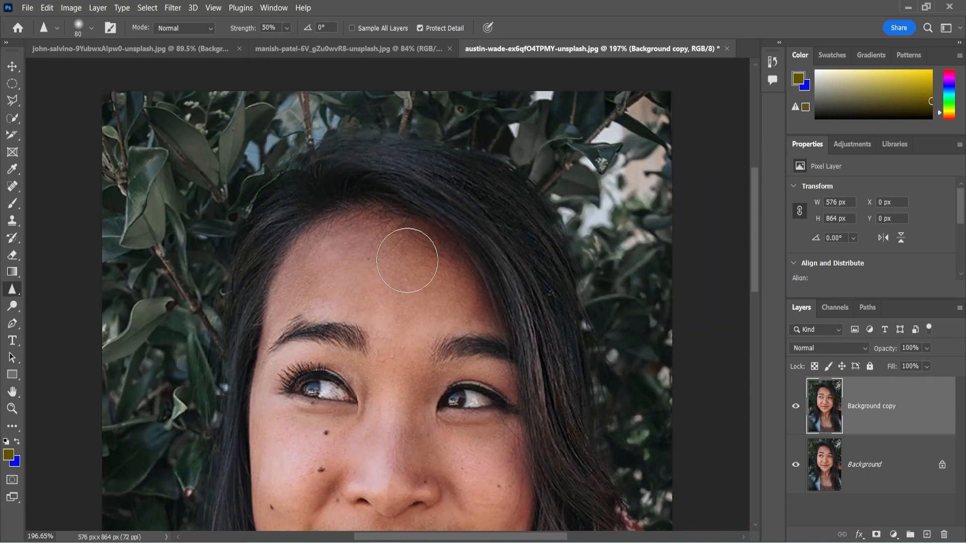
# - Set the Sharpen tool's mode to Darken and sharpen the middle of the forehead on Background copy
pyautogui.click(184, 30)
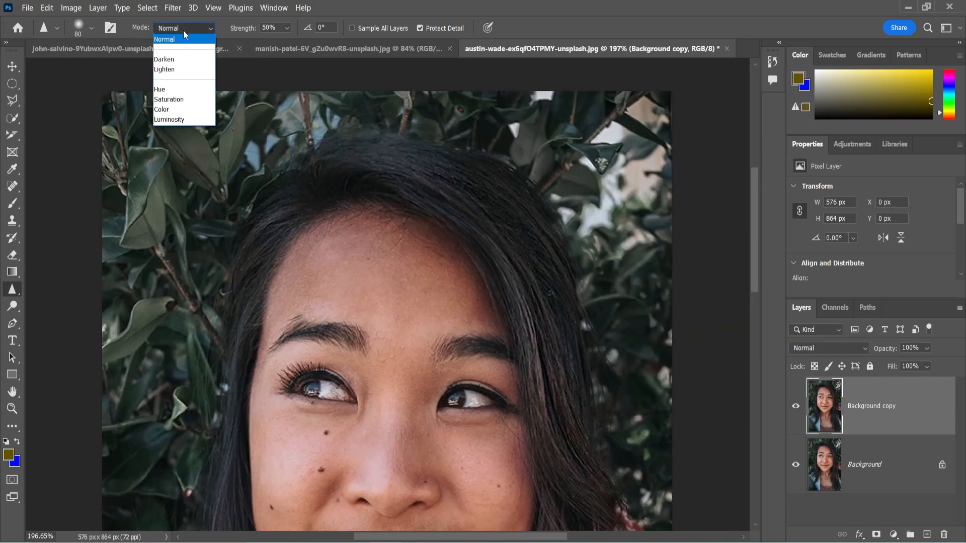
pyautogui.click(169, 59)
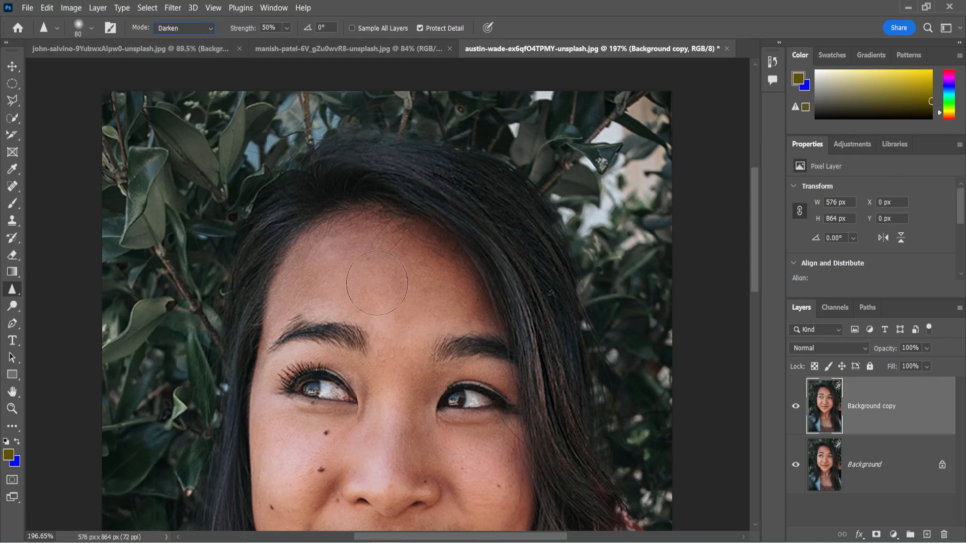
pyautogui.scroll(5, 367, 278)
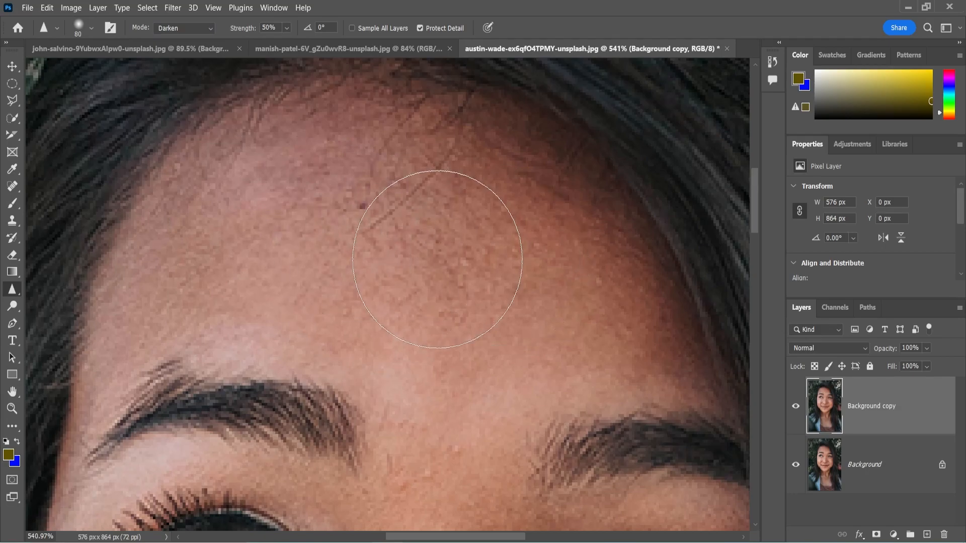
pyautogui.moveTo(279, 228)
pyautogui.mouseDown()
pyautogui.moveTo(294, 234)
pyautogui.moveTo(252, 255)
pyautogui.moveTo(293, 267)
pyautogui.moveTo(310, 256)
pyautogui.moveTo(503, 271)
pyautogui.moveTo(204, 183)
pyautogui.moveTo(452, 237)
pyautogui.moveTo(356, 270)
pyautogui.moveTo(278, 256)
pyautogui.mouseUp()
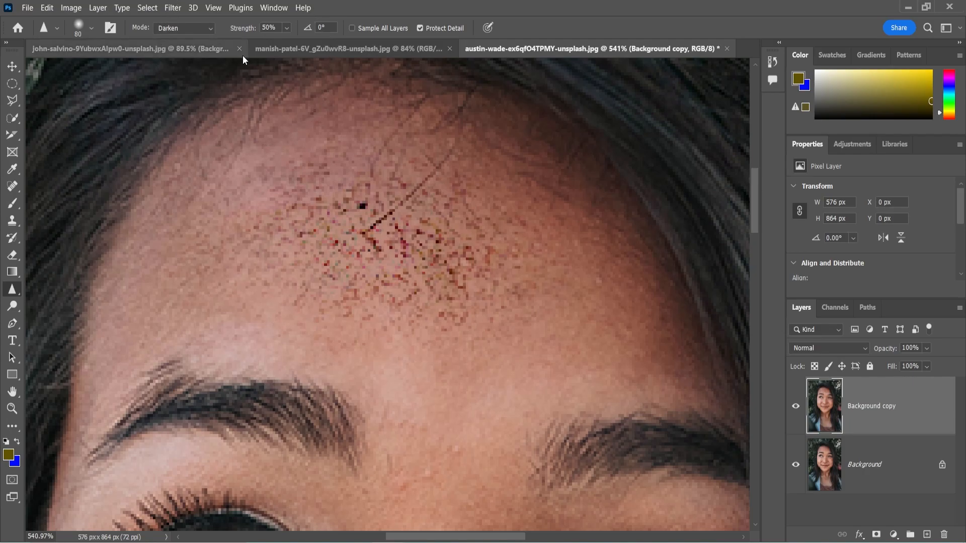
# - Delete the sharpened Background copy and duplicate the Background layer again
pyautogui.moveTo(859, 405); pyautogui.dragTo(942, 533)
pyautogui.moveTo(879, 423); pyautogui.dragTo(927, 533)
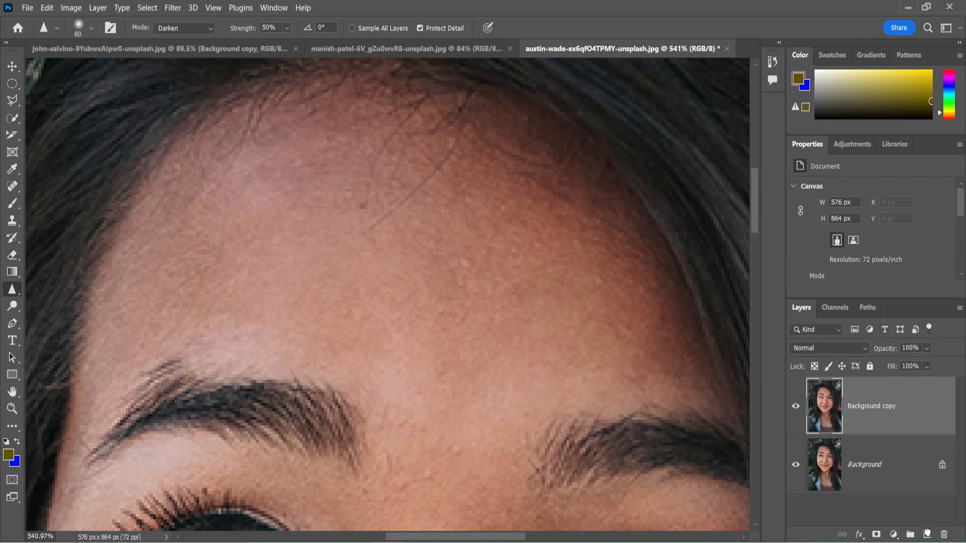
# - Sharpen the forehead in Lighten mode, and replace Background copy with a fresh duplicate of Background
pyautogui.click(177, 28)
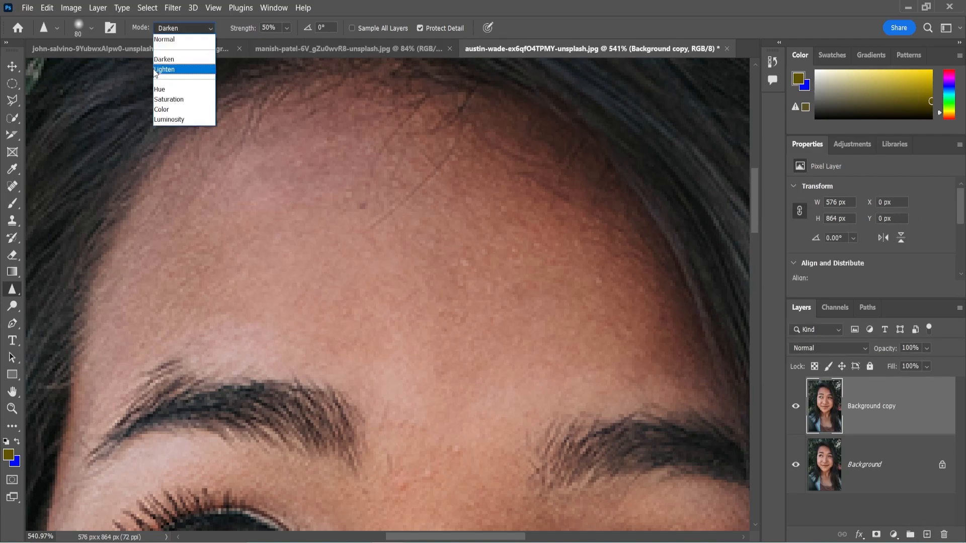
pyautogui.click(194, 70)
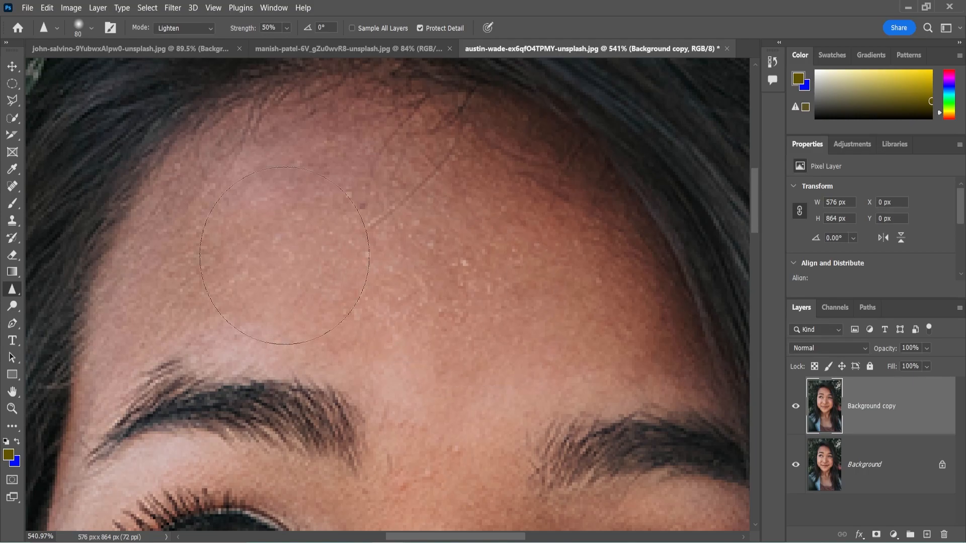
pyautogui.moveTo(448, 282)
pyautogui.mouseDown()
pyautogui.moveTo(491, 301)
pyautogui.moveTo(280, 266)
pyautogui.moveTo(519, 302)
pyautogui.moveTo(379, 275)
pyautogui.moveTo(461, 282)
pyautogui.moveTo(402, 289)
pyautogui.moveTo(495, 294)
pyautogui.mouseUp()
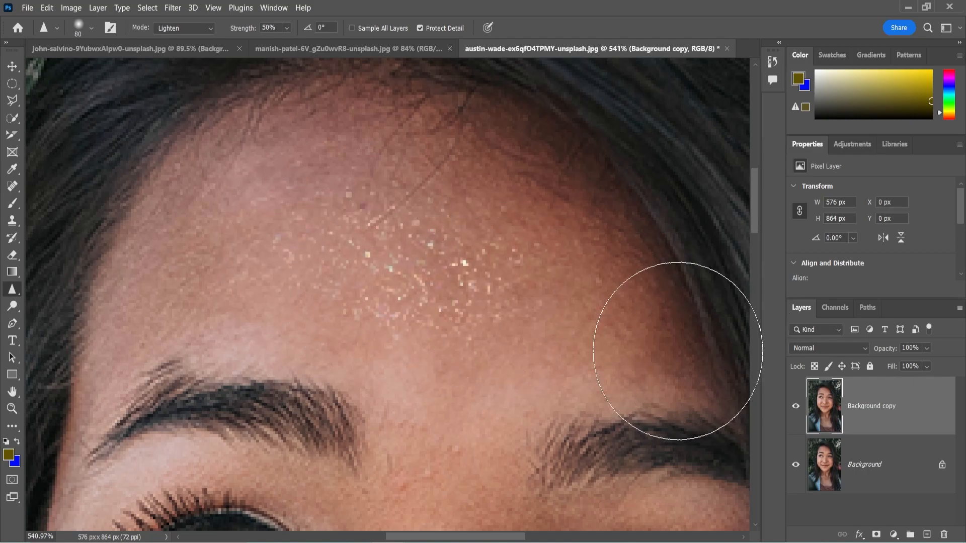
pyautogui.moveTo(898, 410); pyautogui.dragTo(942, 533)
pyautogui.click(194, 27)
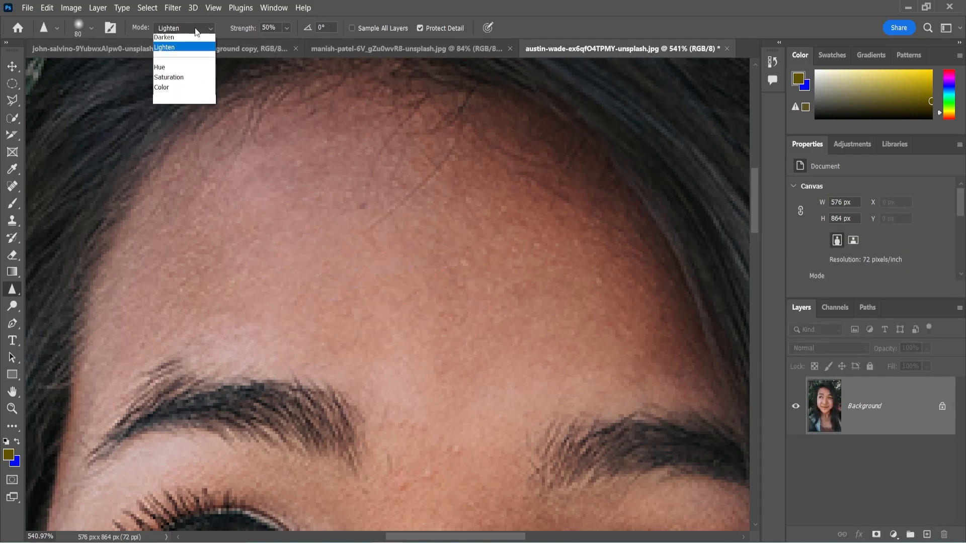
pyautogui.click(842, 389)
pyautogui.moveTo(844, 397); pyautogui.dragTo(927, 537)
# - Sharpen the forehead in Hue mode, and discard the result by swapping Background copy for a new duplicate of Background
pyautogui.click(184, 27)
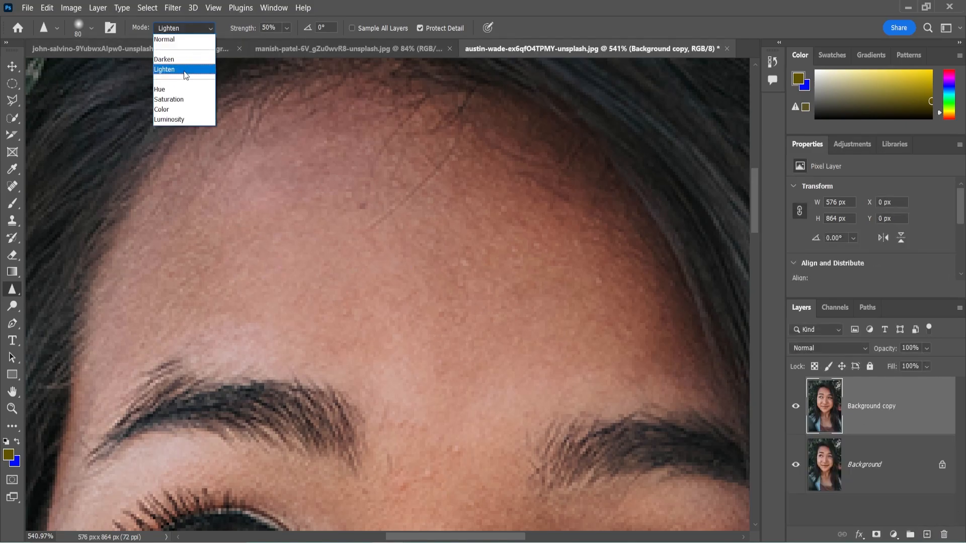
pyautogui.click(179, 89)
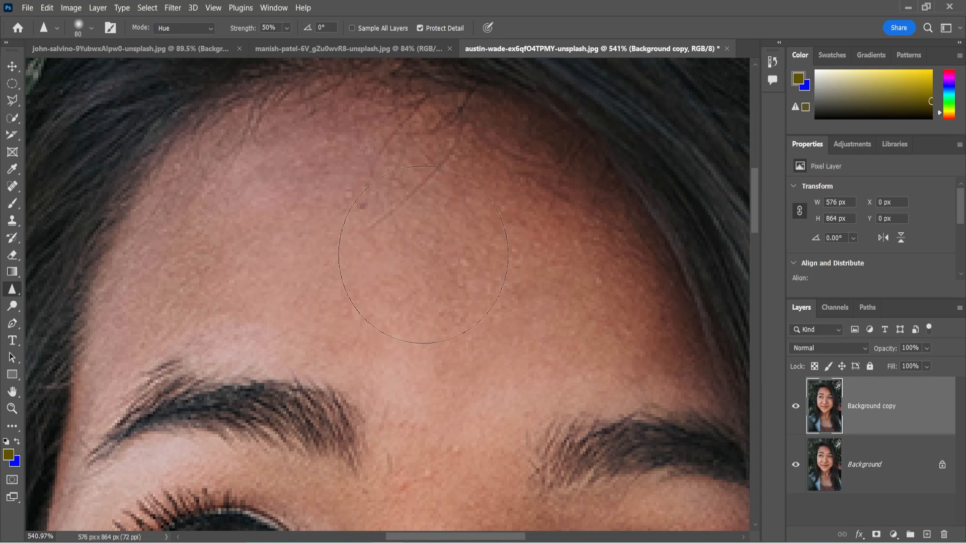
pyautogui.moveTo(406, 271)
pyautogui.mouseDown()
pyautogui.moveTo(497, 270)
pyautogui.moveTo(448, 246)
pyautogui.moveTo(487, 243)
pyautogui.moveTo(444, 247)
pyautogui.moveTo(477, 273)
pyautogui.moveTo(433, 301)
pyautogui.moveTo(306, 296)
pyautogui.moveTo(324, 282)
pyautogui.moveTo(342, 230)
pyautogui.moveTo(403, 205)
pyautogui.moveTo(445, 235)
pyautogui.mouseUp()
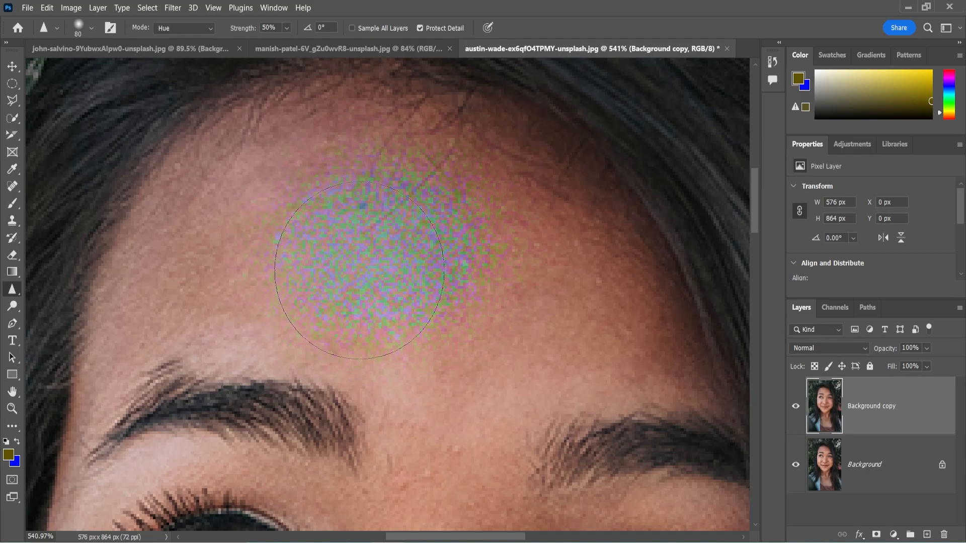
pyautogui.moveTo(894, 410)
pyautogui.mouseDown()
pyautogui.moveTo(949, 536)
pyautogui.moveTo(924, 518)
pyautogui.moveTo(927, 533)
pyautogui.mouseUp()
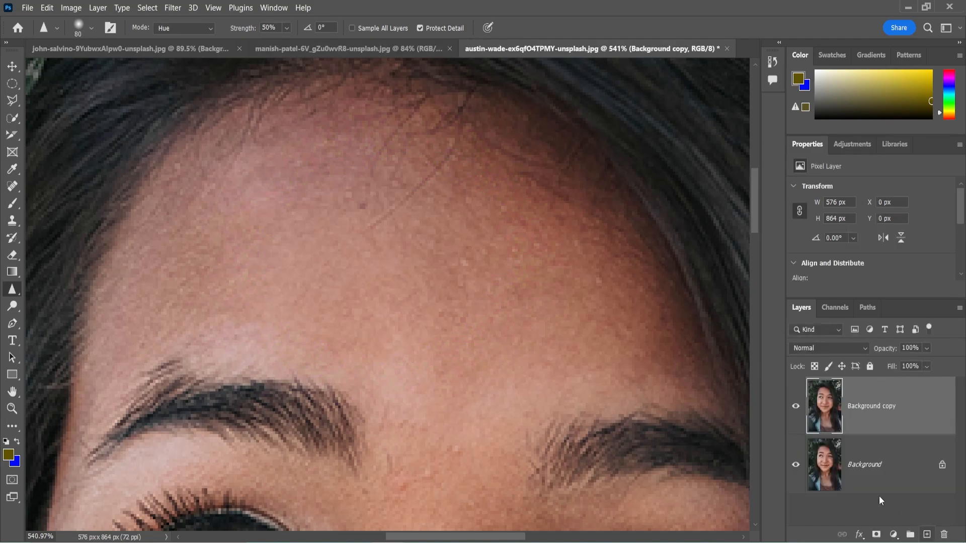
# - Set the Sharpen mode to Saturation and sharpen the middle of the forehead on Background copy
pyautogui.click(197, 29)
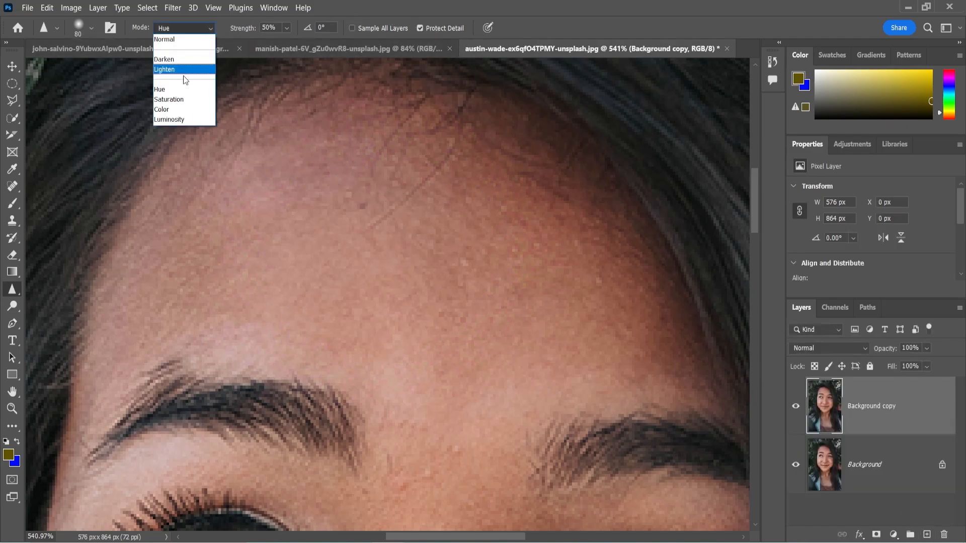
pyautogui.click(184, 105)
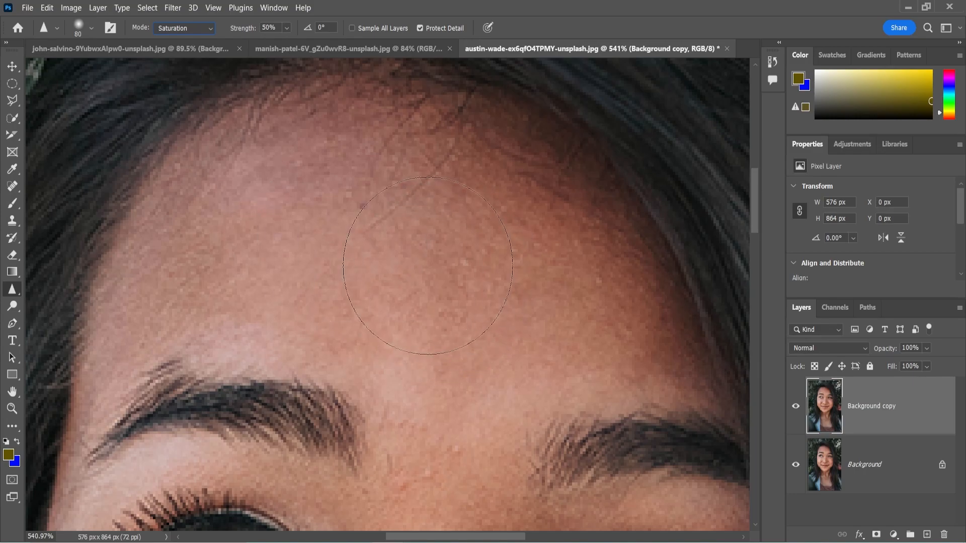
pyautogui.moveTo(473, 305)
pyautogui.mouseDown()
pyautogui.moveTo(341, 245)
pyautogui.moveTo(469, 246)
pyautogui.moveTo(426, 302)
pyautogui.moveTo(326, 296)
pyautogui.moveTo(431, 250)
pyautogui.moveTo(390, 274)
pyautogui.moveTo(346, 256)
pyautogui.moveTo(355, 224)
pyautogui.moveTo(429, 254)
pyautogui.moveTo(418, 268)
pyautogui.moveTo(481, 300)
pyautogui.moveTo(362, 281)
pyautogui.mouseUp()
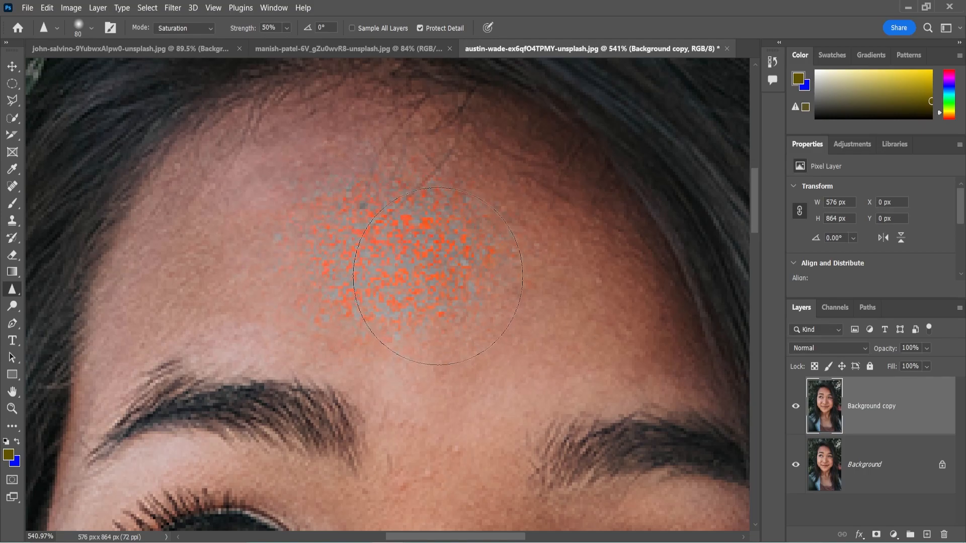
# - Reduce the Sharpen brush to 30 px and undo the Saturation-mode sharpening on the forehead
pyautogui.scroll(5, 394, 266)
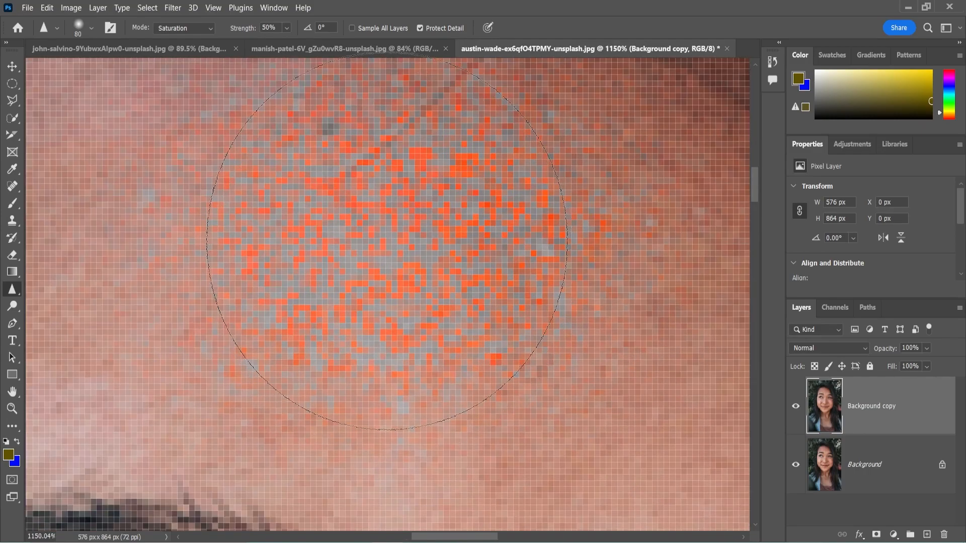
pyautogui.press('[')
pyautogui.press('[')
pyautogui.press('[')
pyautogui.press('[')
pyautogui.press('[')
pyautogui.scroll(-5, 402, 304)
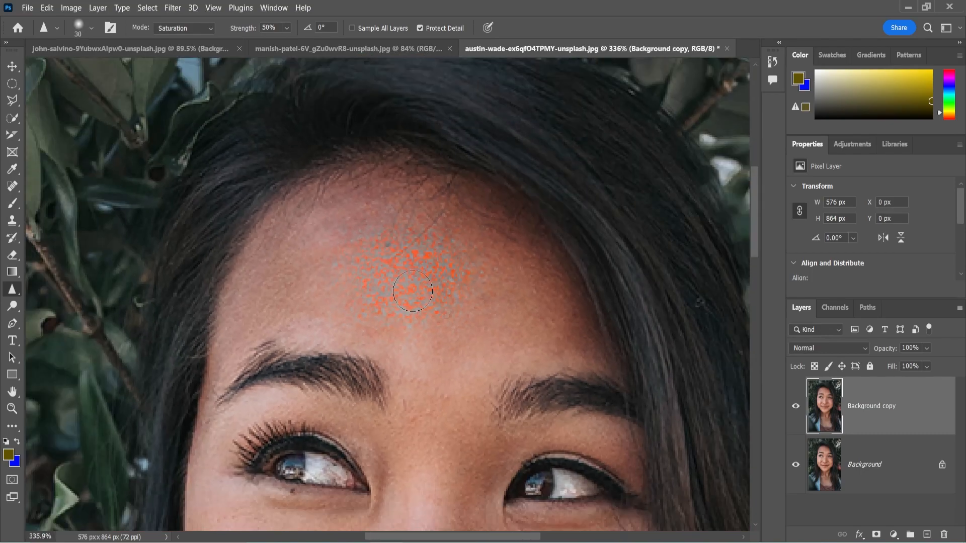
pyautogui.hotkey('ctrl', 'z')
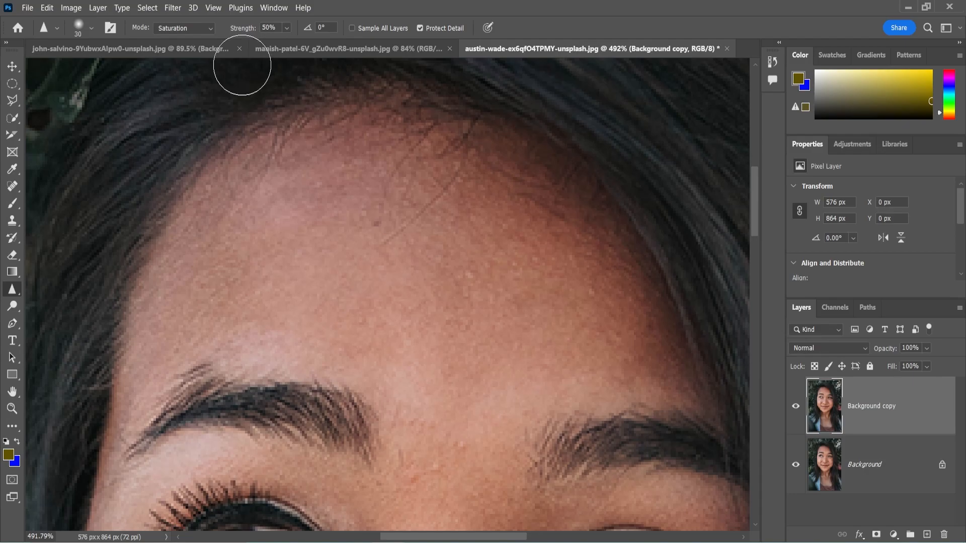
# - Set the Sharpen mode to Normal and brush over the forehead at a lowered strength
pyautogui.click(189, 29)
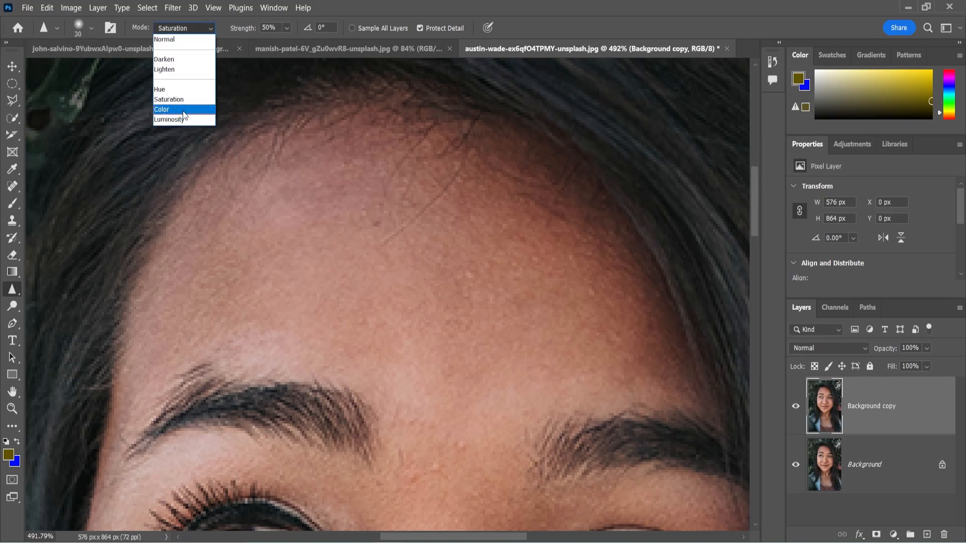
pyautogui.click(184, 38)
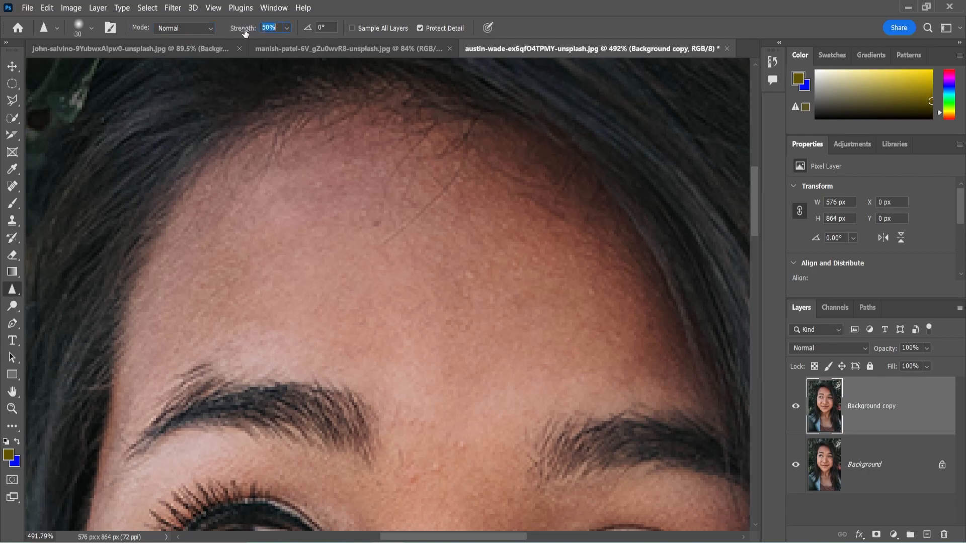
pyautogui.moveTo(293, 43); pyautogui.dragTo(206, 44)
pyautogui.moveTo(461, 277)
pyautogui.mouseDown()
pyautogui.moveTo(424, 244)
pyautogui.moveTo(451, 247)
pyautogui.moveTo(435, 258)
pyautogui.moveTo(364, 259)
pyautogui.moveTo(385, 273)
pyautogui.moveTo(346, 279)
pyautogui.moveTo(375, 285)
pyautogui.moveTo(443, 273)
pyautogui.mouseUp()
# - Raise the Sharpen strength to 100% and sharpen a small patch in the middle of the forehead
pyautogui.click(287, 28)
pyautogui.click(574, 51)
pyautogui.moveTo(505, 240)
pyautogui.mouseDown()
pyautogui.moveTo(488, 293)
pyautogui.moveTo(461, 288)
pyautogui.moveTo(462, 261)
pyautogui.moveTo(479, 243)
pyautogui.mouseUp()
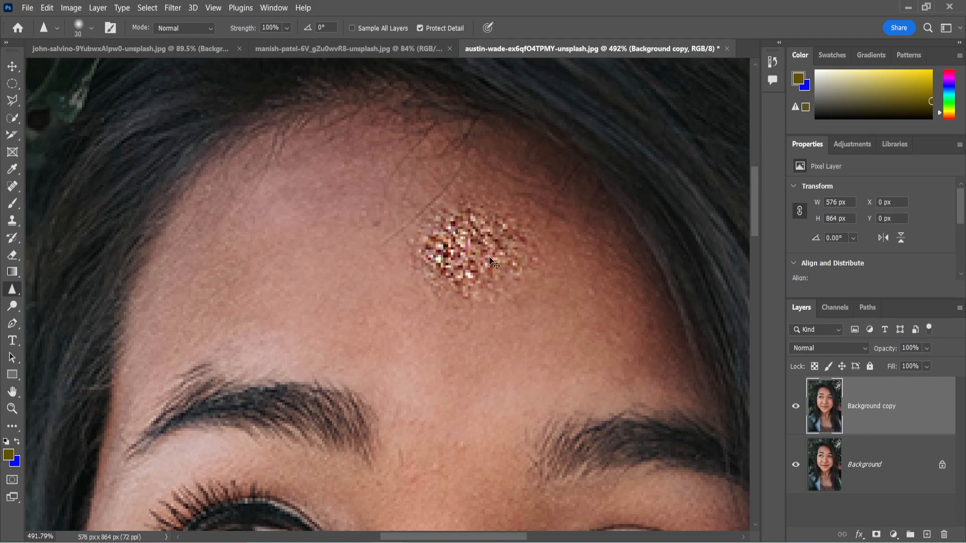
# - Undo the test strokes on the forehead and set the Sharpen strength to 50%
pyautogui.hotkey('ctrl', 'z')
pyautogui.hotkey('ctrl', 'z')
pyautogui.click(287, 30)
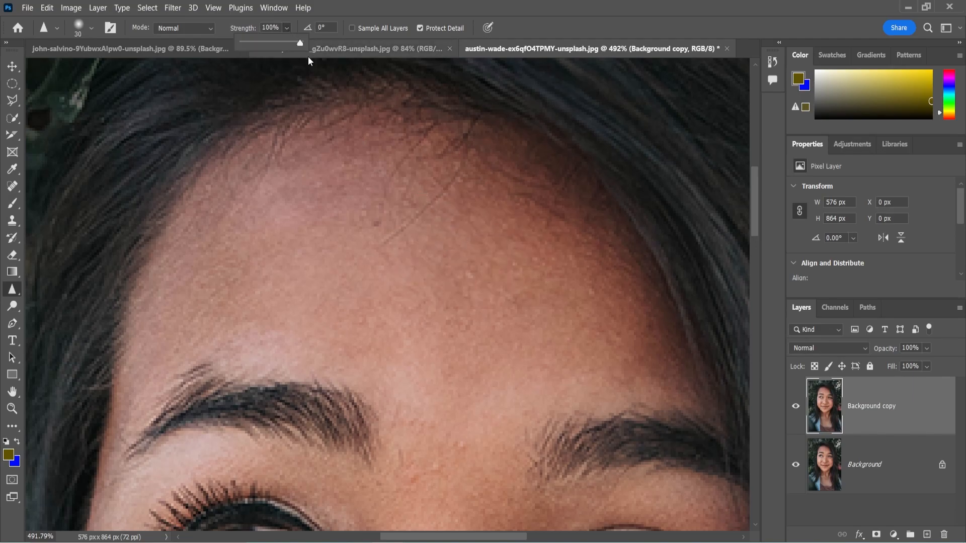
pyautogui.moveTo(278, 28); pyautogui.dragTo(211, 14)
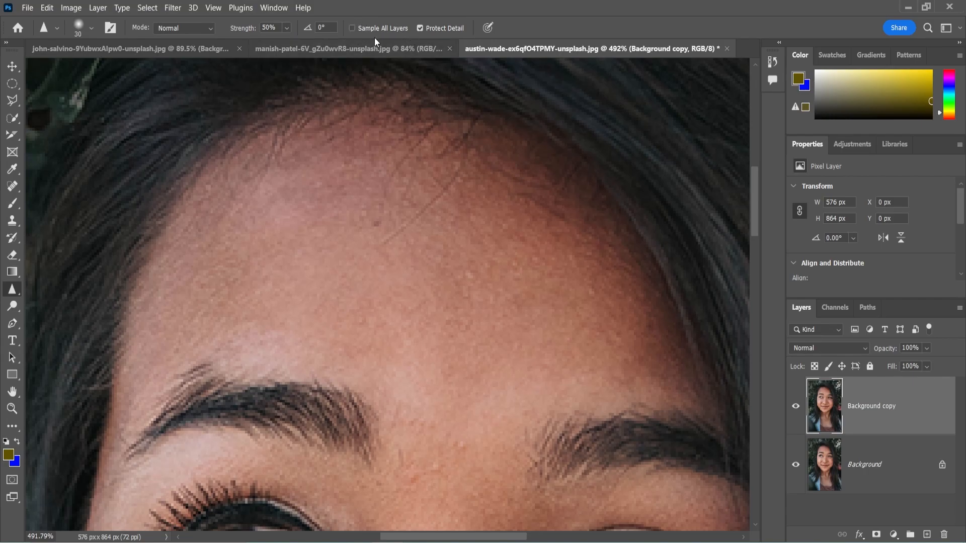
# - Try sharpening the forehead with Protect Detail turned off, and undo the stroke
pyautogui.rightClick(13, 296)
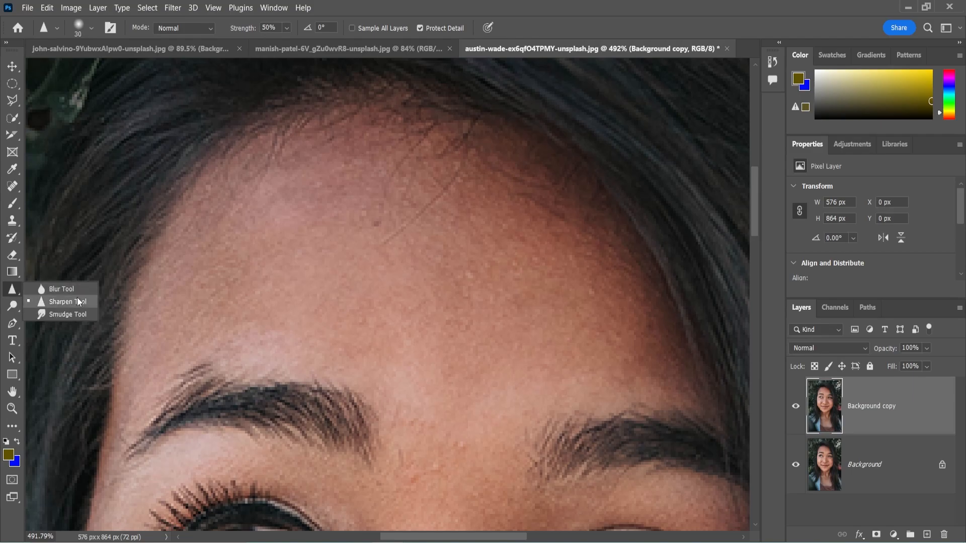
pyautogui.click(382, 28)
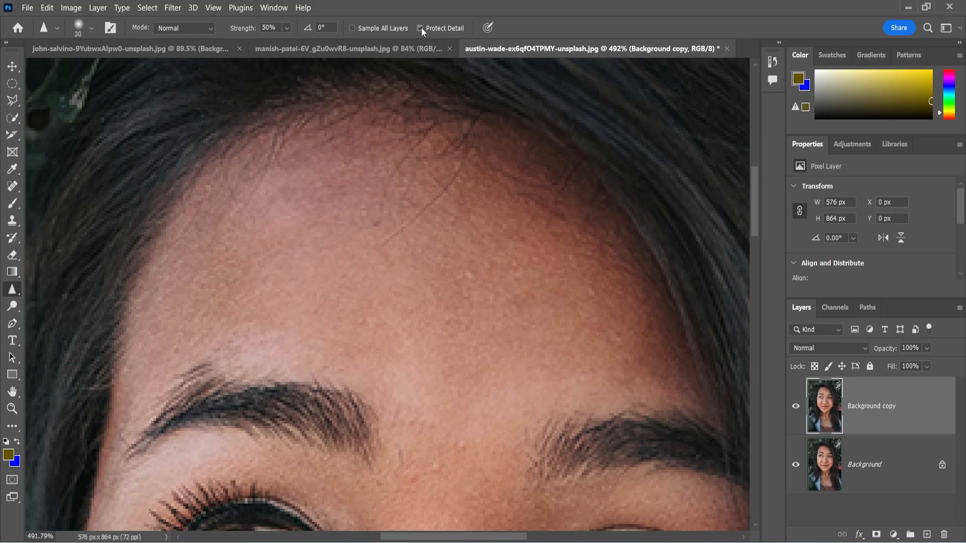
pyautogui.moveTo(456, 276)
pyautogui.mouseDown()
pyautogui.moveTo(425, 302)
pyautogui.moveTo(301, 285)
pyautogui.moveTo(423, 238)
pyautogui.moveTo(392, 275)
pyautogui.moveTo(366, 271)
pyautogui.moveTo(368, 263)
pyautogui.moveTo(355, 304)
pyautogui.moveTo(384, 299)
pyautogui.moveTo(279, 252)
pyautogui.moveTo(336, 204)
pyautogui.moveTo(402, 211)
pyautogui.moveTo(406, 229)
pyautogui.moveTo(335, 234)
pyautogui.moveTo(467, 250)
pyautogui.moveTo(435, 244)
pyautogui.moveTo(347, 266)
pyautogui.moveTo(380, 266)
pyautogui.moveTo(397, 246)
pyautogui.mouseUp()
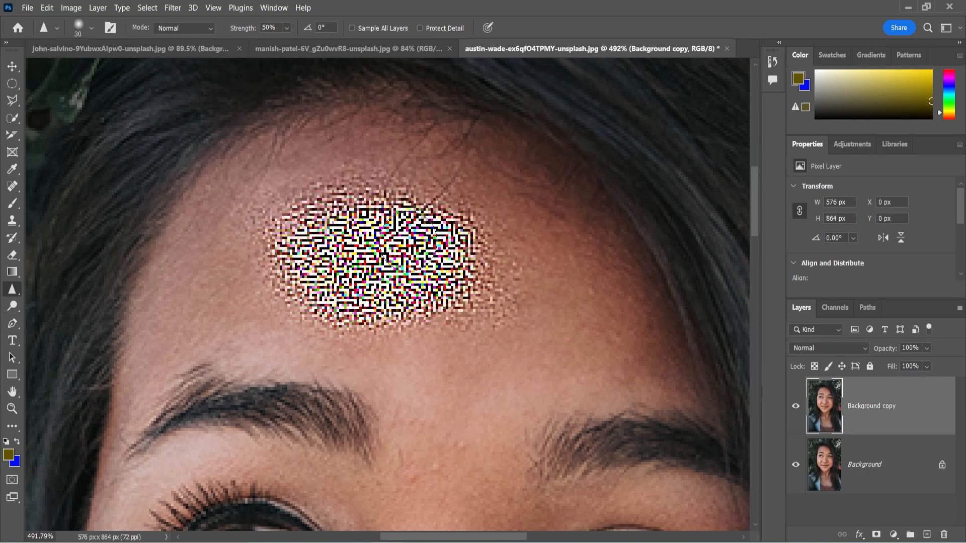
pyautogui.hotkey('ctrl', 'z')
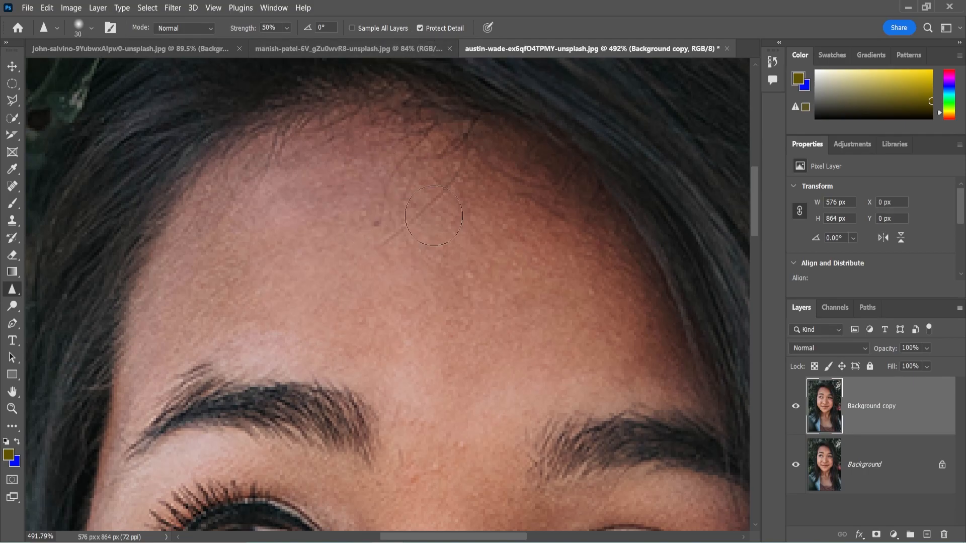
# - Sharpen the same forehead area with Protect Detail turned on for comparison, and undo the strokes
pyautogui.moveTo(423, 232)
pyautogui.mouseDown()
pyautogui.moveTo(325, 314)
pyautogui.moveTo(323, 247)
pyautogui.mouseUp()
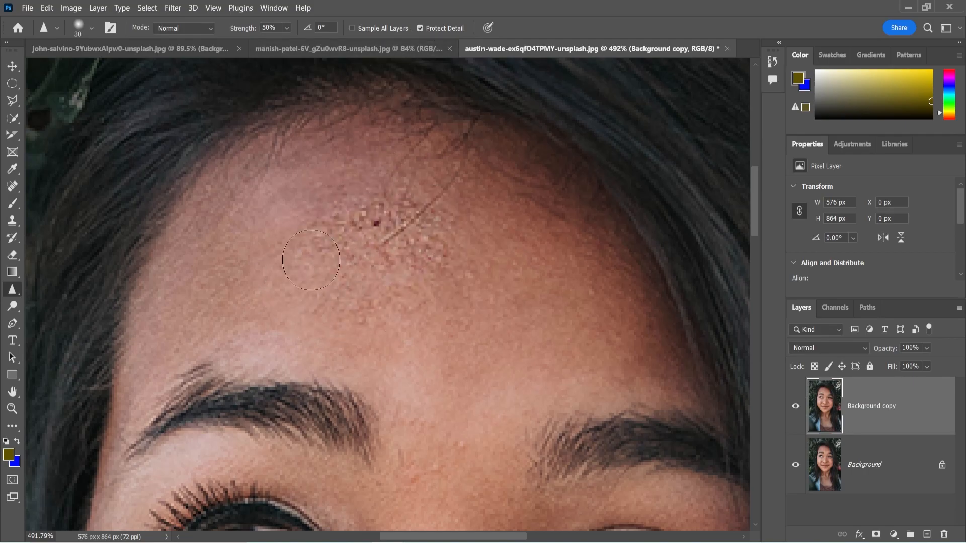
pyautogui.moveTo(355, 207)
pyautogui.mouseDown()
pyautogui.moveTo(378, 311)
pyautogui.moveTo(454, 294)
pyautogui.moveTo(437, 226)
pyautogui.mouseUp()
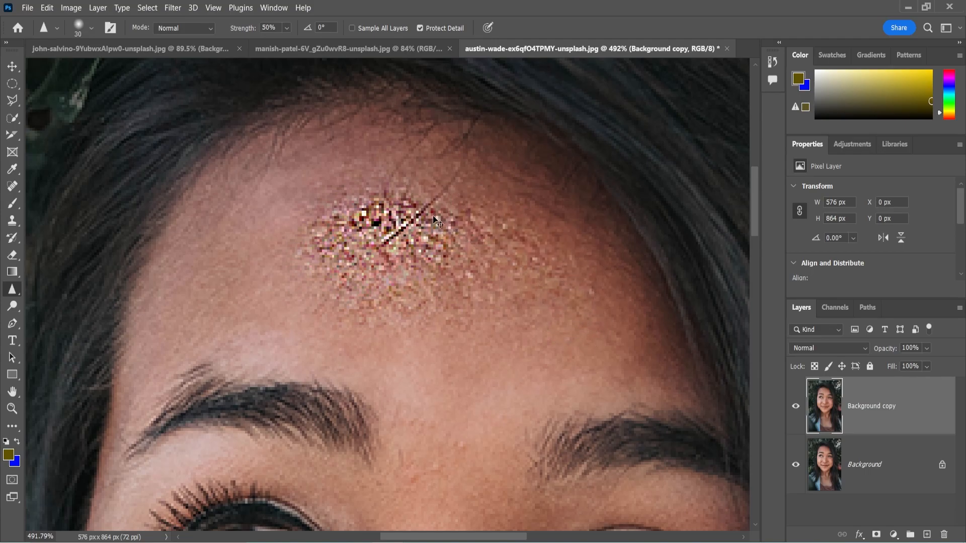
pyautogui.hotkey('ctrl', 'z')
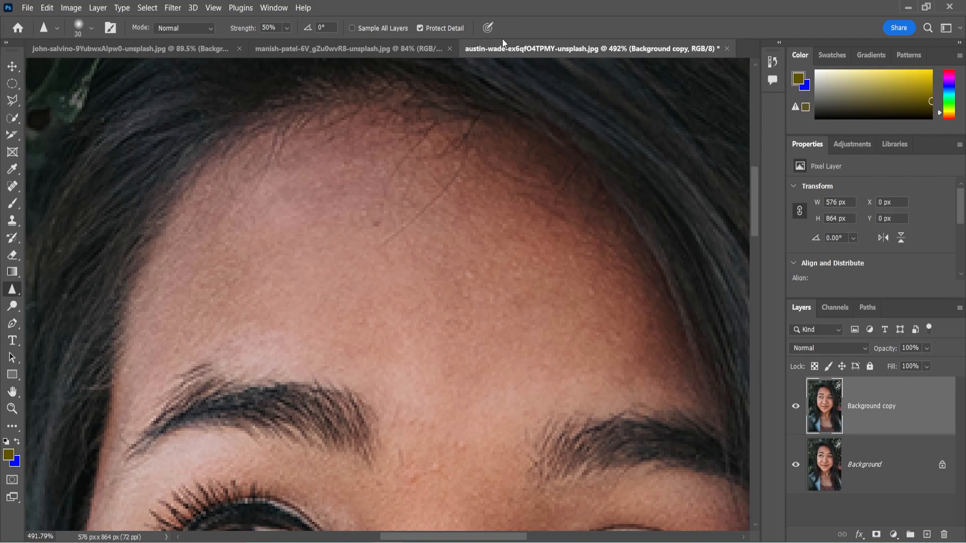
# - Switch from the Sharpen tool to the Smudge tool for working on the face
pyautogui.keyDown('alt'); pyautogui.scroll(-4, 478, 71); pyautogui.keyUp('alt')
pyautogui.moveTo(485, 198); pyautogui.dragTo(439, 160)
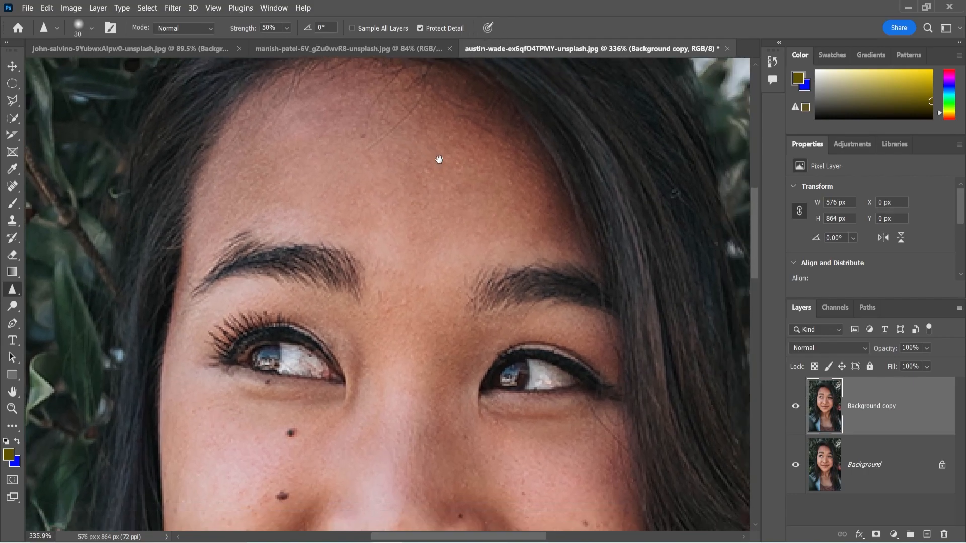
pyautogui.keyDown('alt'); pyautogui.scroll(-1, 424, 178); pyautogui.keyUp('alt')
pyautogui.moveTo(306, 163); pyautogui.dragTo(341, 114)
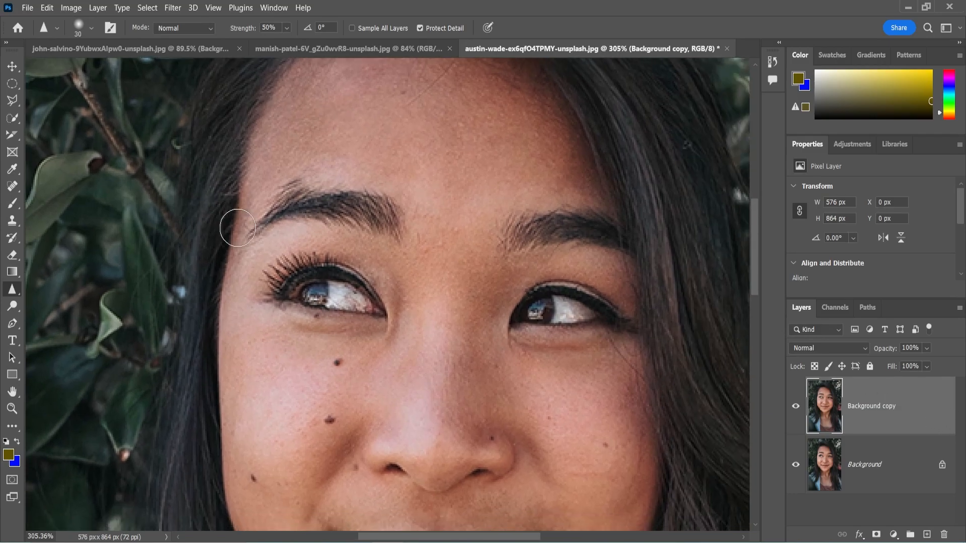
pyautogui.rightClick(6, 292)
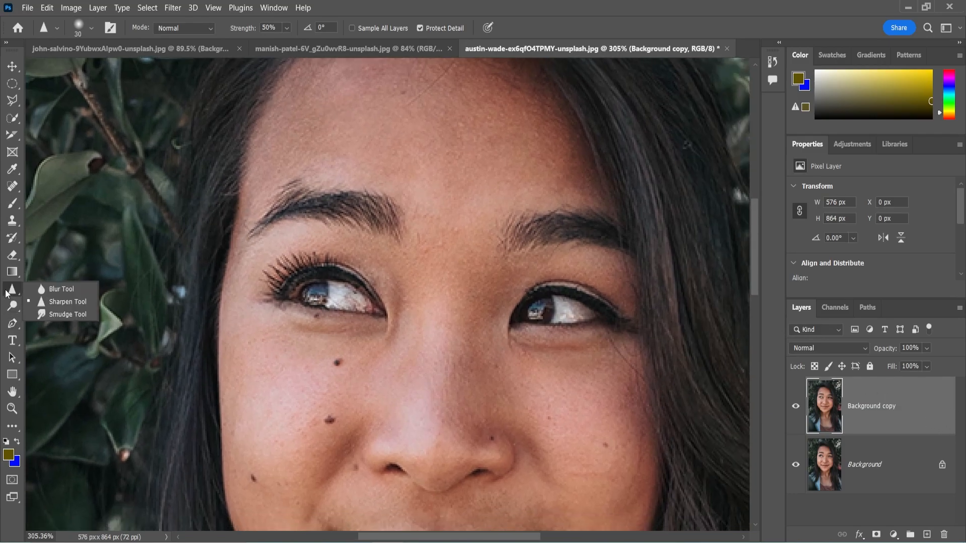
pyautogui.click(89, 312)
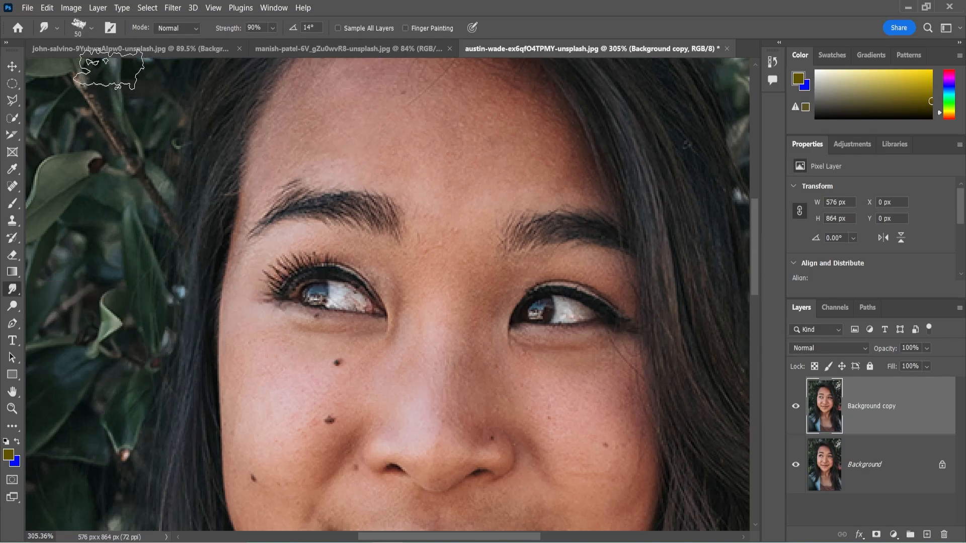
# - Choose the Hard Round brush at 50 px from General Brushes for the Smudge tool
pyautogui.click(85, 34)
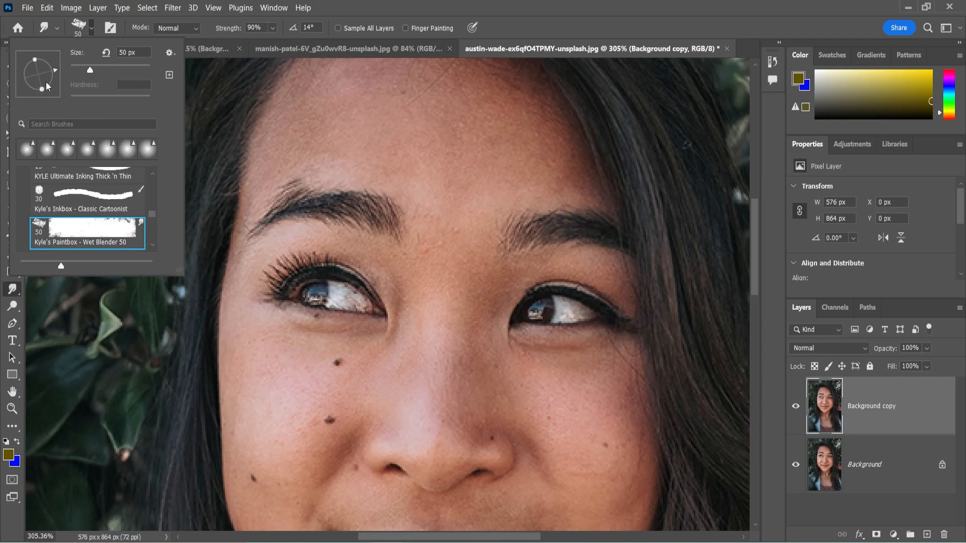
pyautogui.scroll(5, 81, 188)
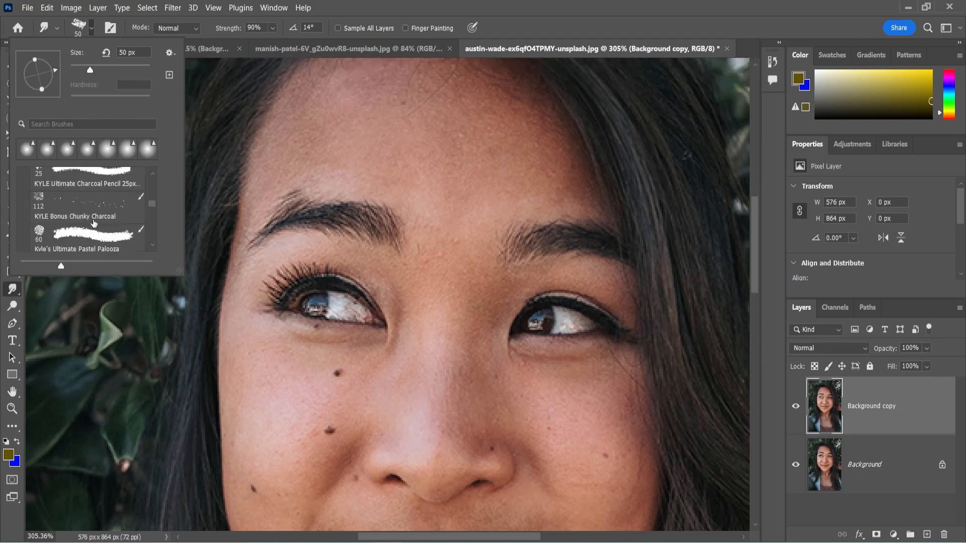
pyautogui.scroll(5, 100, 220)
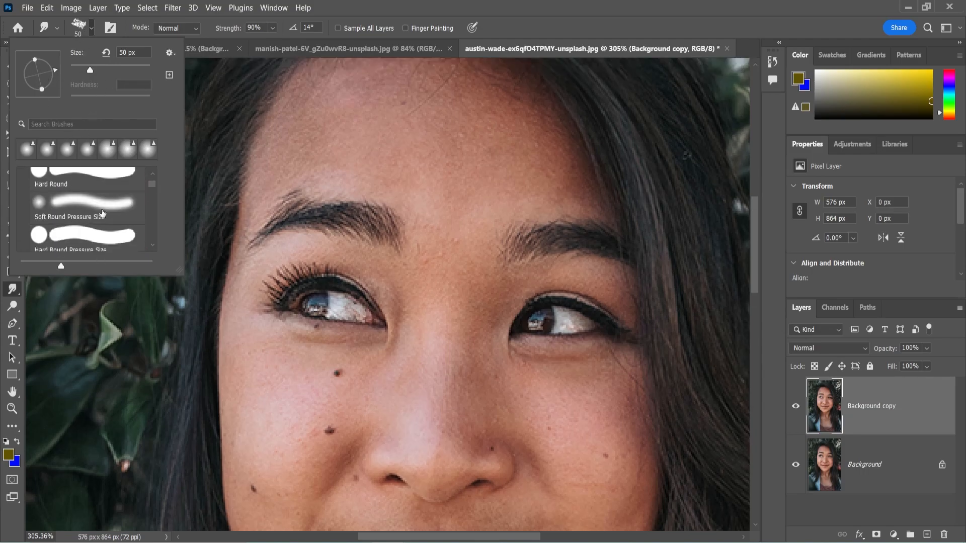
pyautogui.click(74, 235)
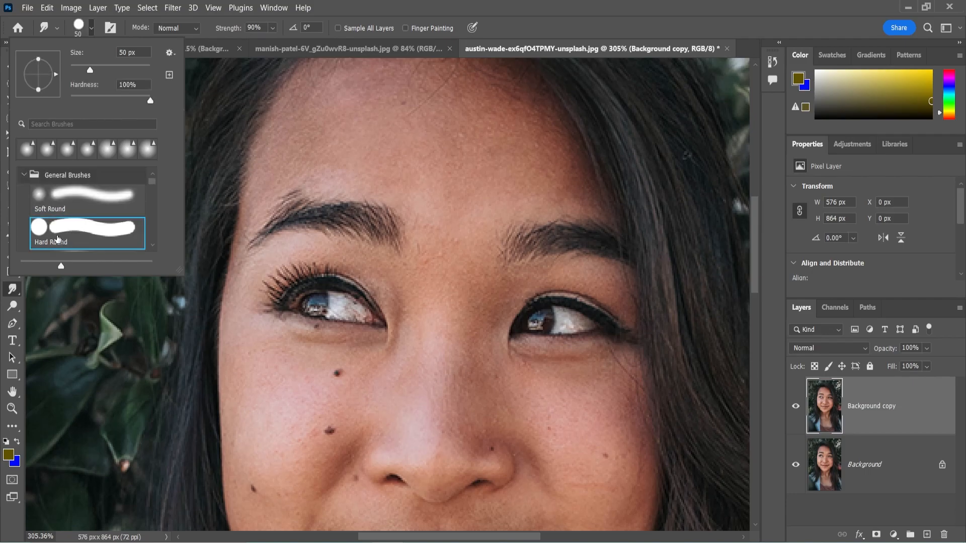
pyautogui.click(435, 182)
# - Try smudging the forehead and nose bridge with separate downward strokes at 90% strength, undoing each stroke
pyautogui.moveTo(428, 162); pyautogui.dragTo(441, 356)
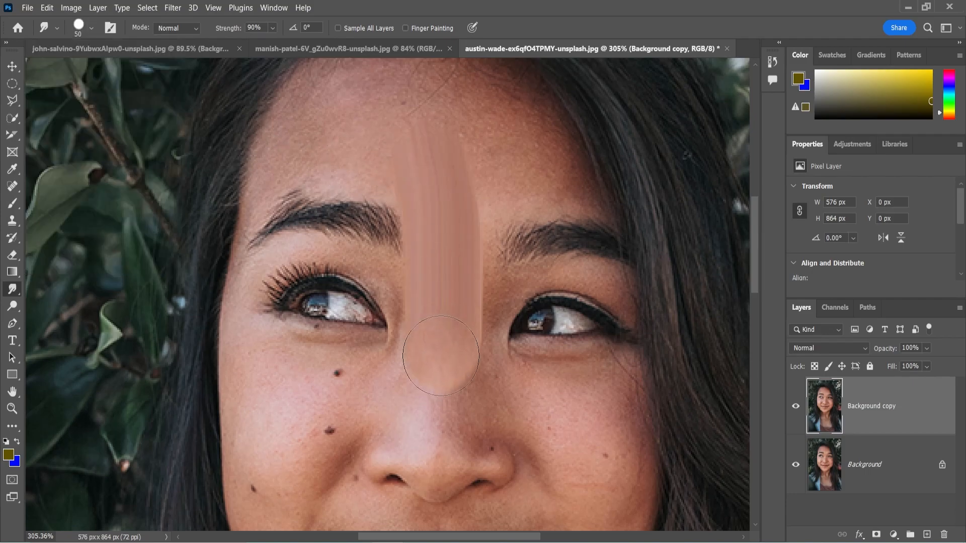
pyautogui.hotkey('ctrl', 'z')
pyautogui.scroll(2, 447, 267)
pyautogui.moveTo(406, 303); pyautogui.dragTo(399, 328)
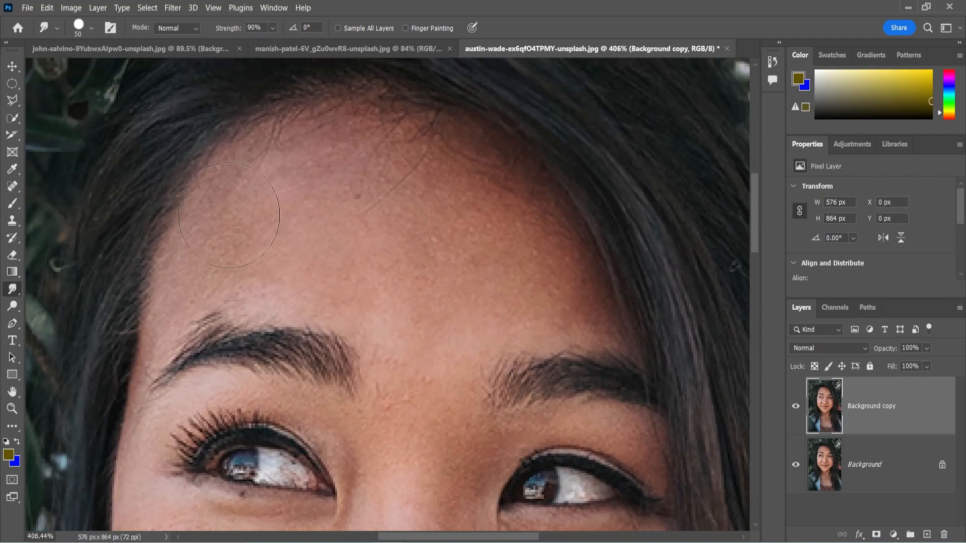
pyautogui.moveTo(319, 239)
pyautogui.mouseDown()
pyautogui.moveTo(421, 228)
pyautogui.moveTo(432, 236)
pyautogui.moveTo(415, 215)
pyautogui.moveTo(303, 220)
pyautogui.moveTo(343, 273)
pyautogui.moveTo(408, 200)
pyautogui.moveTo(349, 253)
pyautogui.moveTo(446, 274)
pyautogui.moveTo(367, 186)
pyautogui.moveTo(374, 303)
pyautogui.moveTo(405, 189)
pyautogui.moveTo(359, 301)
pyautogui.moveTo(399, 174)
pyautogui.moveTo(422, 308)
pyautogui.moveTo(357, 186)
pyautogui.moveTo(471, 259)
pyautogui.moveTo(331, 241)
pyautogui.moveTo(470, 250)
pyautogui.moveTo(410, 304)
pyautogui.moveTo(427, 301)
pyautogui.moveTo(410, 373)
pyautogui.mouseUp()
pyautogui.scroll(-3, 429, 303)
pyautogui.hotkey('ctrl', 'z')
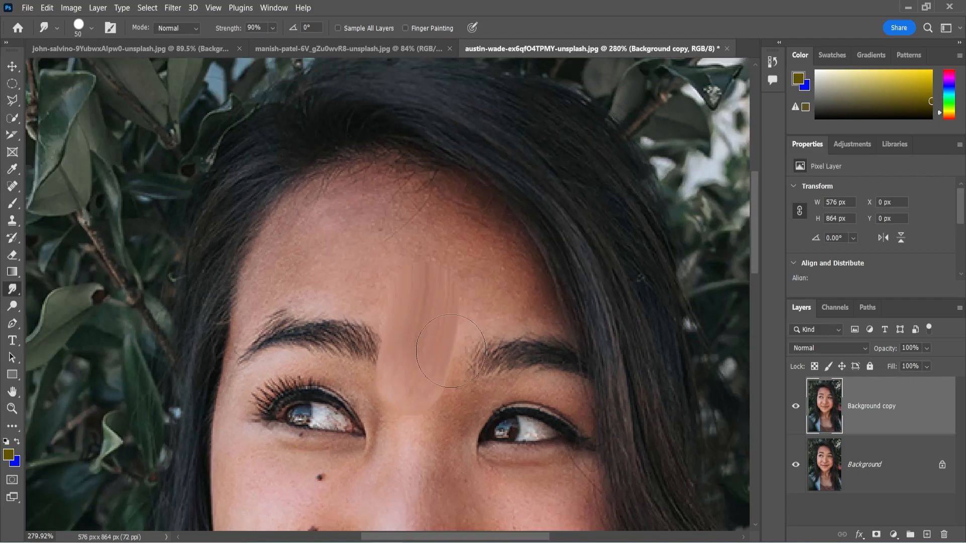
pyautogui.scroll(-3, 453, 361)
pyautogui.hotkey('ctrl', 'z')
pyautogui.moveTo(405, 274); pyautogui.dragTo(410, 428)
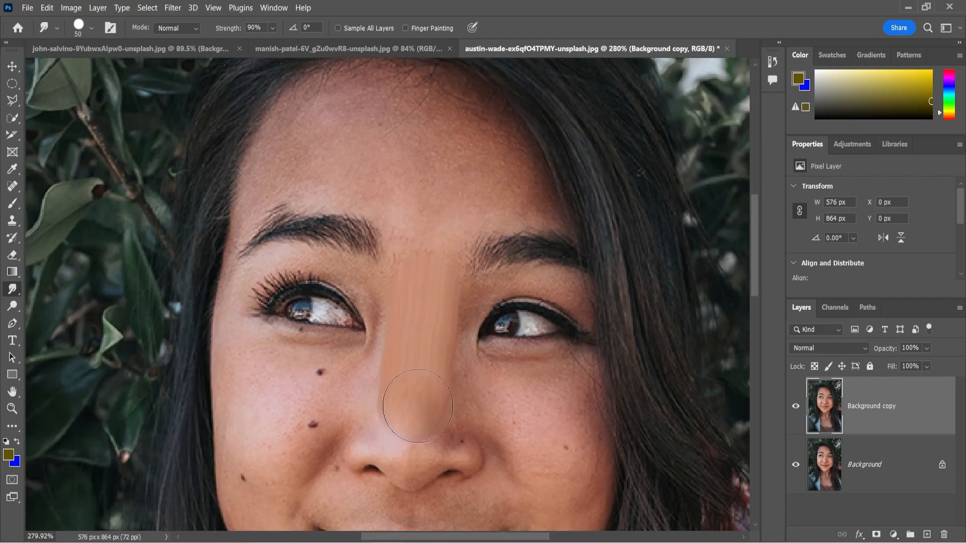
pyautogui.hotkey('ctrl', 'z')
# - Smudge away the mole just below the eye on the cheek with a 9 px brush at 50% strength
pyautogui.scroll(1, 457, 312)
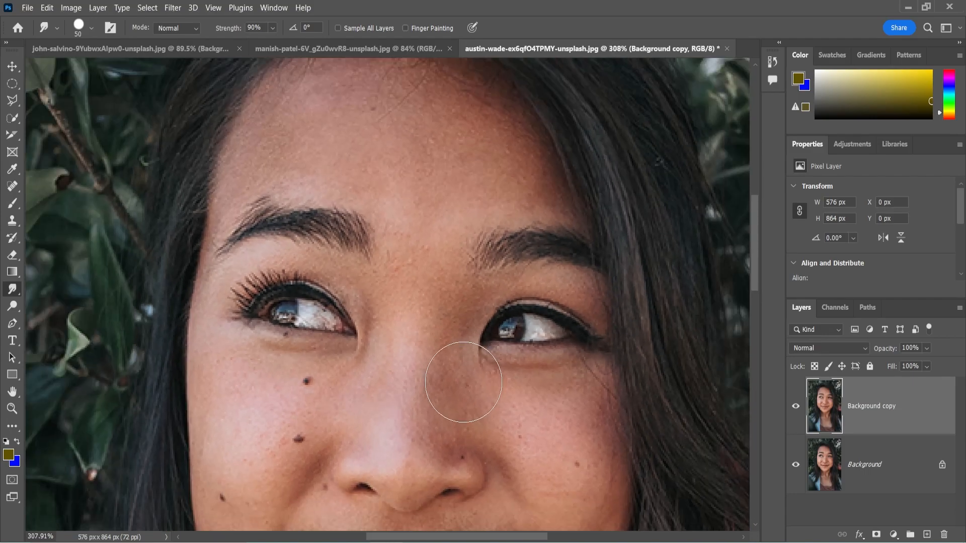
pyautogui.scroll(3, 302, 384)
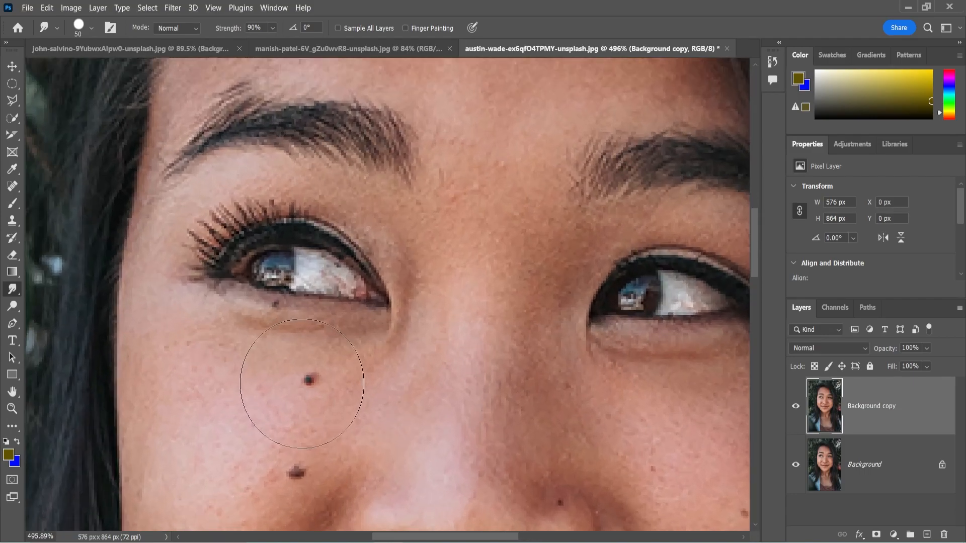
pyautogui.press('[')
pyautogui.press('[')
pyautogui.press('[')
pyautogui.press('[')
pyautogui.press('[')
pyautogui.press('5')
pyautogui.scroll(-3, 736, 427)
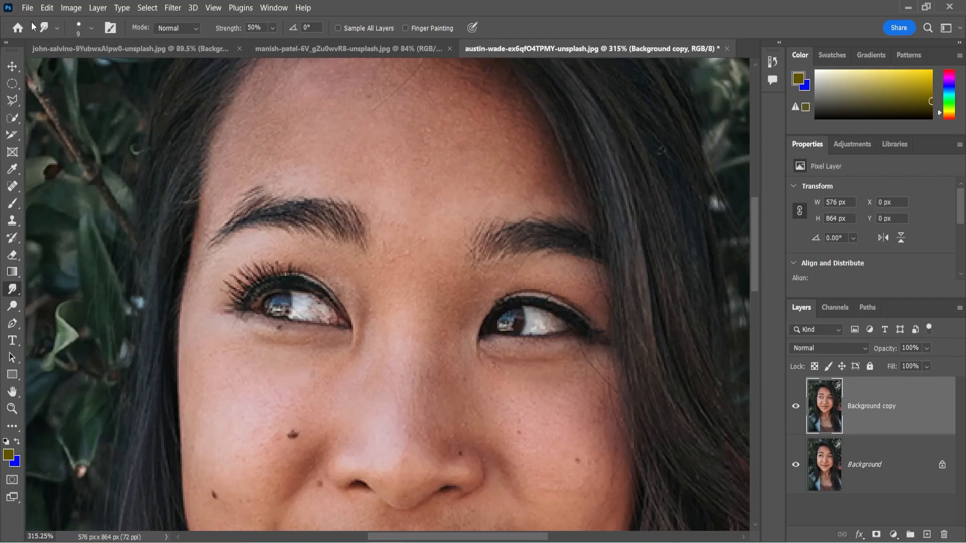
# - Create a new document from the Default Photoshop Size preset, 7 x 5 in at 300 ppi with a white background
pyautogui.click(17, 28)
pyautogui.click(70, 265)
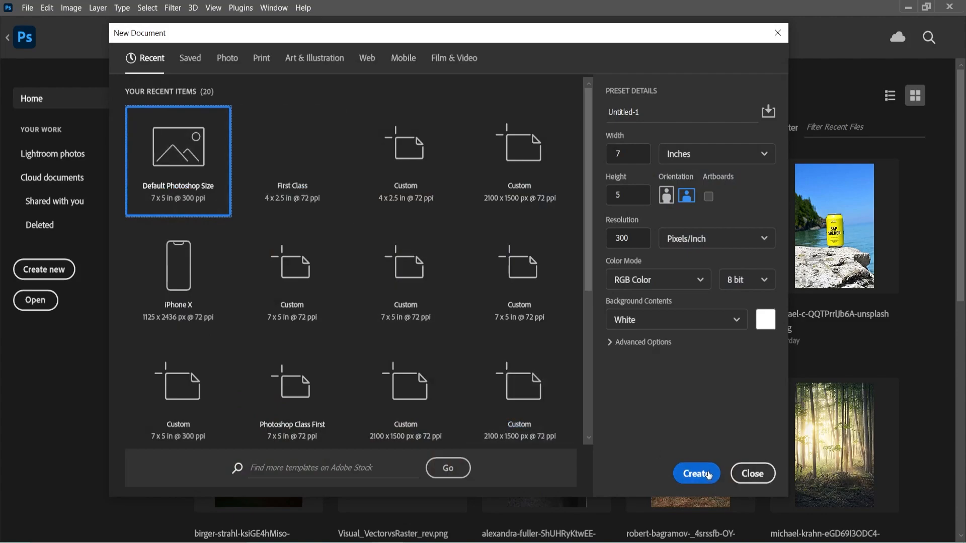
pyautogui.click(697, 473)
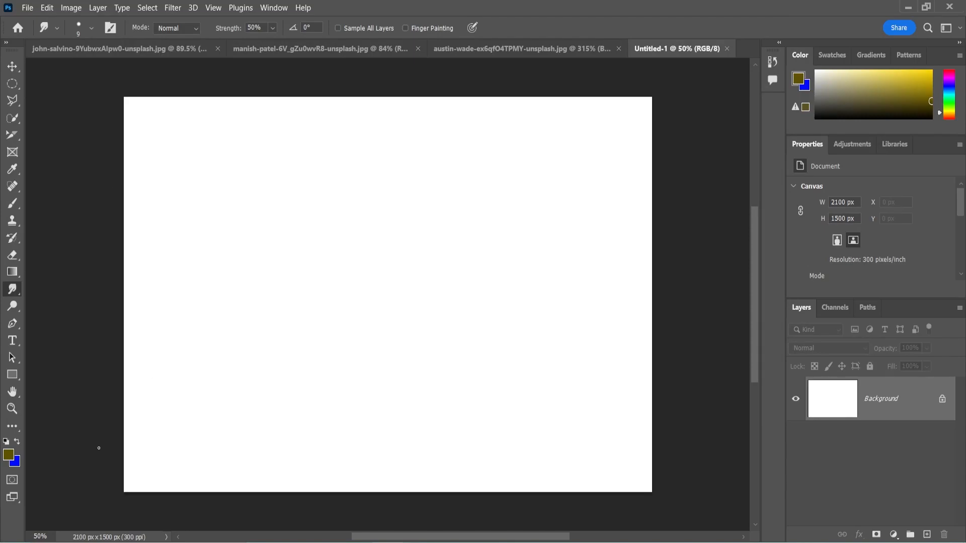
# - Change the foreground colour to a lighter olive yellow
pyautogui.click(4, 452)
pyautogui.click(682, 132)
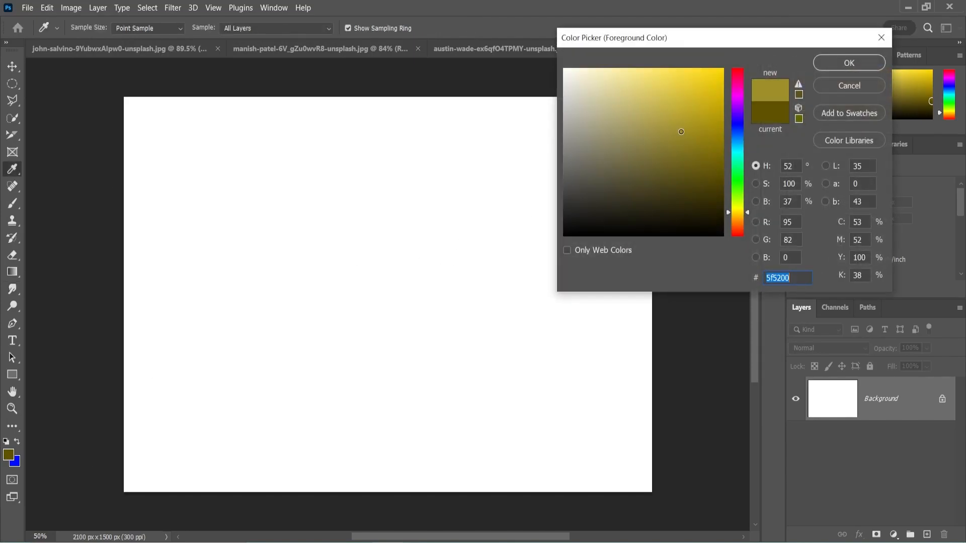
pyautogui.click(837, 67)
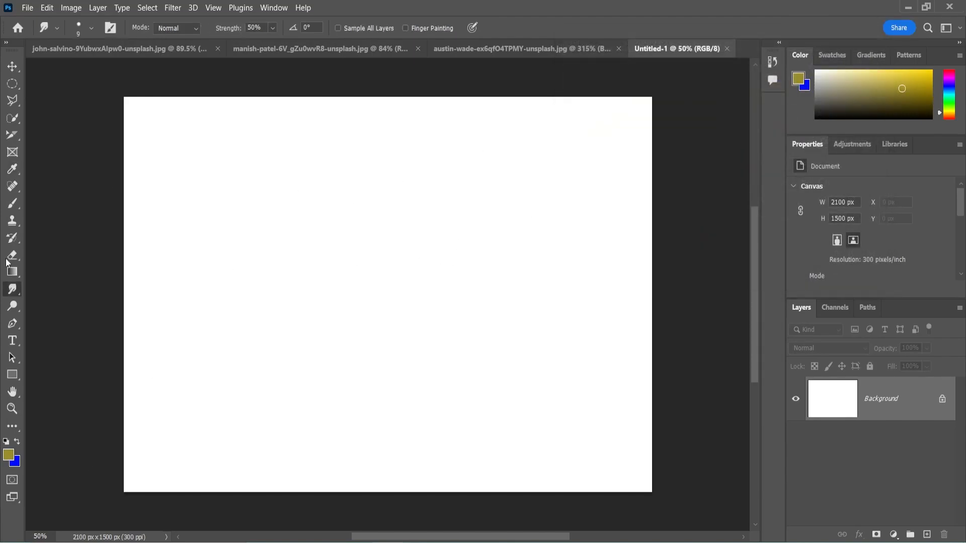
# - Paint a solid olive blob and a blue blob overlapping its edge with the 125 px Brush tool
pyautogui.click(15, 204)
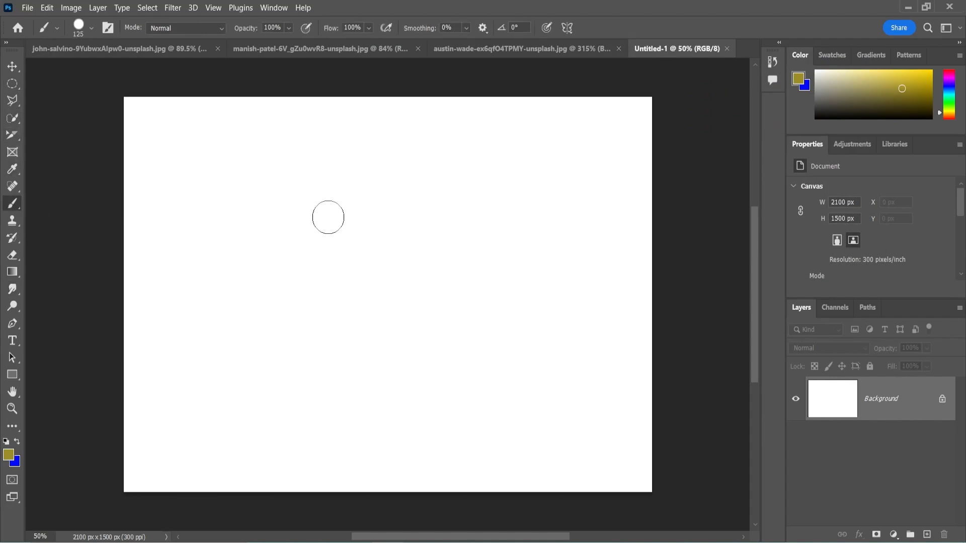
pyautogui.moveTo(330, 221); pyautogui.dragTo(311, 275)
pyautogui.moveTo(365, 250)
pyautogui.mouseDown()
pyautogui.moveTo(338, 236)
pyautogui.moveTo(325, 251)
pyautogui.moveTo(338, 264)
pyautogui.moveTo(300, 258)
pyautogui.moveTo(297, 241)
pyautogui.moveTo(342, 245)
pyautogui.moveTo(331, 215)
pyautogui.mouseUp()
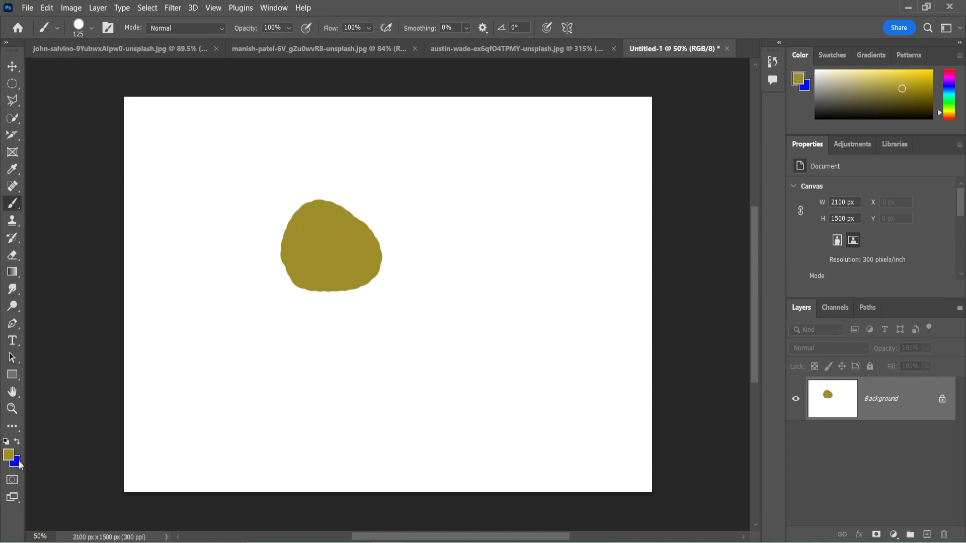
pyautogui.press('x')
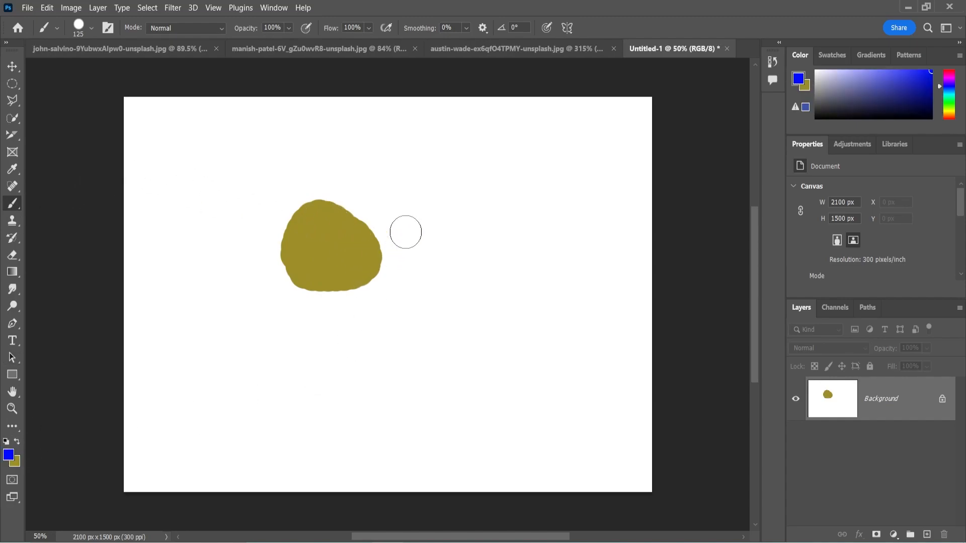
pyautogui.moveTo(388, 241)
pyautogui.mouseDown()
pyautogui.moveTo(400, 279)
pyautogui.moveTo(384, 240)
pyautogui.moveTo(405, 232)
pyautogui.moveTo(392, 283)
pyautogui.moveTo(371, 236)
pyautogui.moveTo(394, 258)
pyautogui.mouseUp()
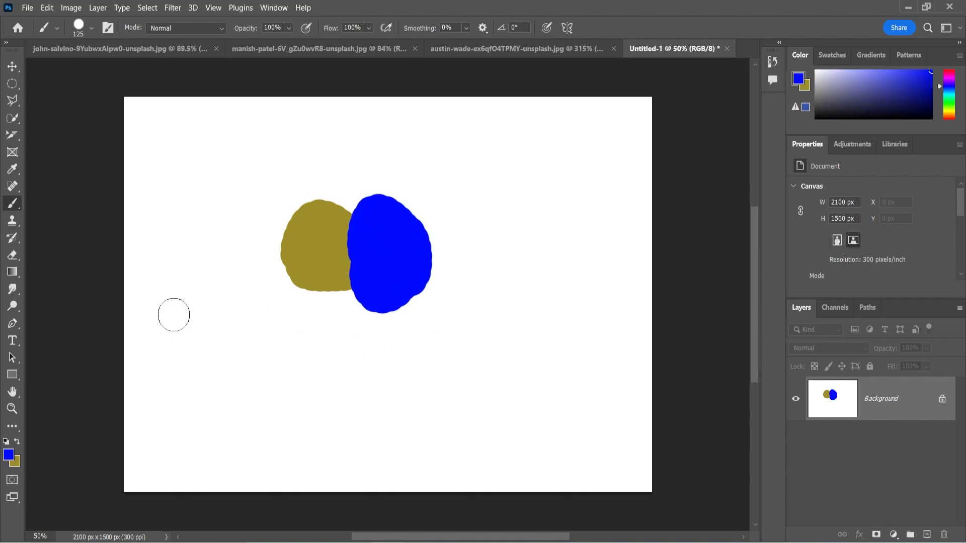
# - Blend the olive and blue along their shared edge with swirling Smudge strokes, using a 40 px brush at 50% strength
pyautogui.click(12, 292)
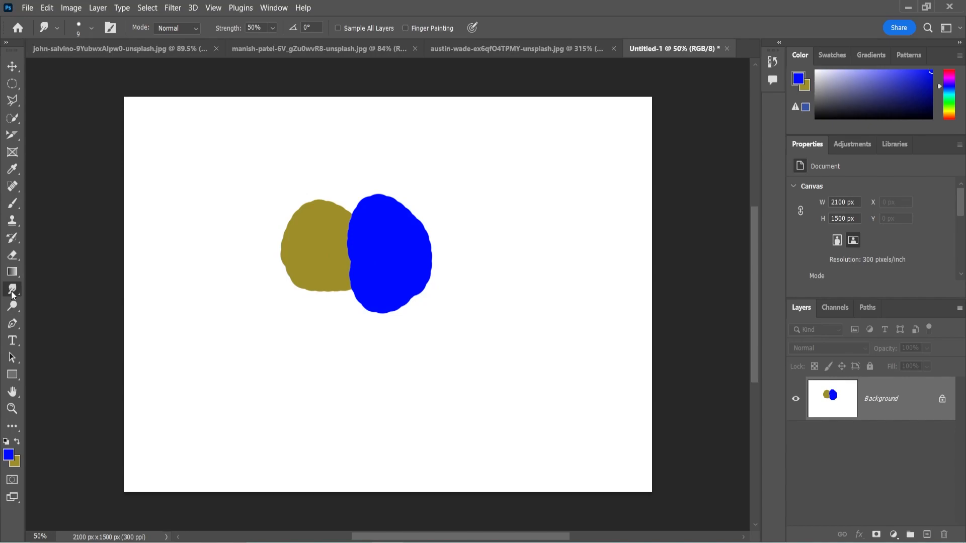
pyautogui.scroll(5, 332, 248)
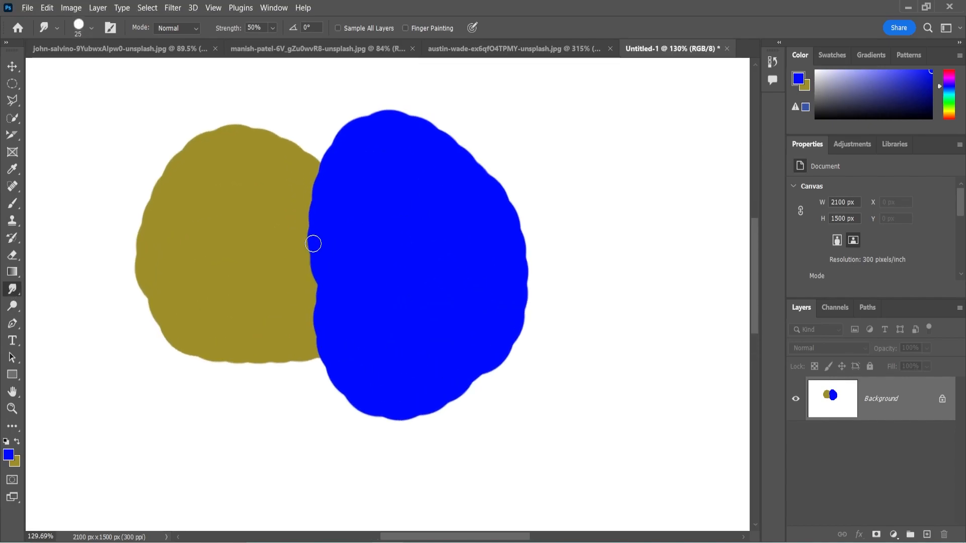
pyautogui.press(']')
pyautogui.moveTo(317, 250)
pyautogui.mouseDown()
pyautogui.moveTo(292, 251)
pyautogui.moveTo(318, 256)
pyautogui.moveTo(303, 263)
pyautogui.moveTo(305, 239)
pyautogui.moveTo(316, 255)
pyautogui.moveTo(300, 278)
pyautogui.moveTo(287, 258)
pyautogui.moveTo(304, 243)
pyautogui.moveTo(308, 266)
pyautogui.moveTo(283, 270)
pyautogui.moveTo(320, 233)
pyautogui.moveTo(329, 247)
pyautogui.moveTo(314, 278)
pyautogui.moveTo(284, 282)
pyautogui.moveTo(279, 244)
pyautogui.moveTo(294, 223)
pyautogui.moveTo(317, 235)
pyautogui.moveTo(290, 267)
pyautogui.moveTo(267, 265)
pyautogui.moveTo(263, 232)
pyautogui.moveTo(299, 203)
pyautogui.moveTo(315, 214)
pyautogui.moveTo(299, 249)
pyautogui.moveTo(286, 230)
pyautogui.moveTo(306, 195)
pyautogui.moveTo(326, 224)
pyautogui.moveTo(299, 251)
pyautogui.moveTo(274, 246)
pyautogui.mouseUp()
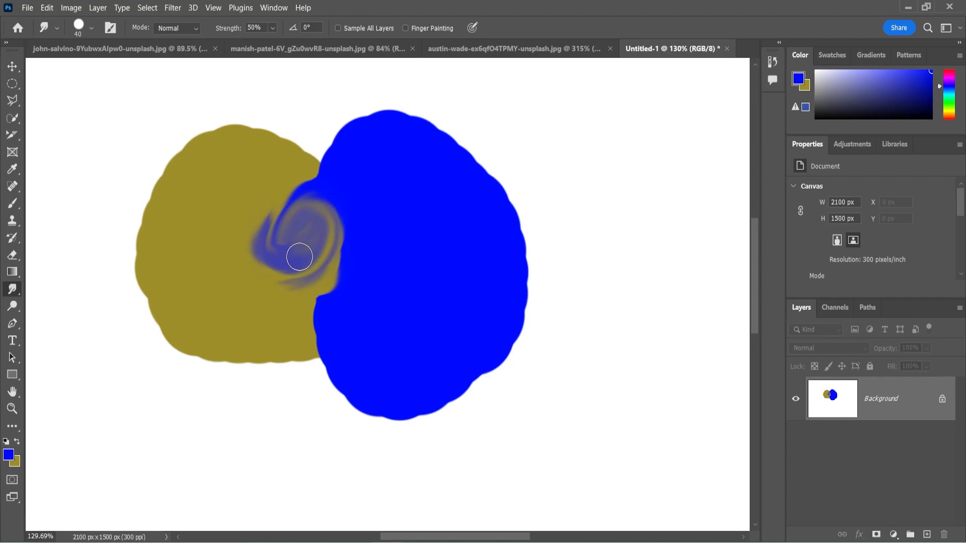
pyautogui.moveTo(315, 218)
pyautogui.mouseDown()
pyautogui.moveTo(292, 200)
pyautogui.moveTo(363, 212)
pyautogui.moveTo(304, 237)
pyautogui.moveTo(308, 209)
pyautogui.moveTo(340, 216)
pyautogui.moveTo(315, 280)
pyautogui.moveTo(342, 257)
pyautogui.moveTo(322, 300)
pyautogui.moveTo(286, 337)
pyautogui.moveTo(344, 296)
pyautogui.moveTo(312, 339)
pyautogui.moveTo(343, 308)
pyautogui.moveTo(323, 315)
pyautogui.moveTo(341, 247)
pyautogui.moveTo(348, 265)
pyautogui.moveTo(337, 301)
pyautogui.moveTo(359, 241)
pyautogui.moveTo(312, 304)
pyautogui.moveTo(339, 236)
pyautogui.moveTo(344, 258)
pyautogui.moveTo(304, 273)
pyautogui.mouseUp()
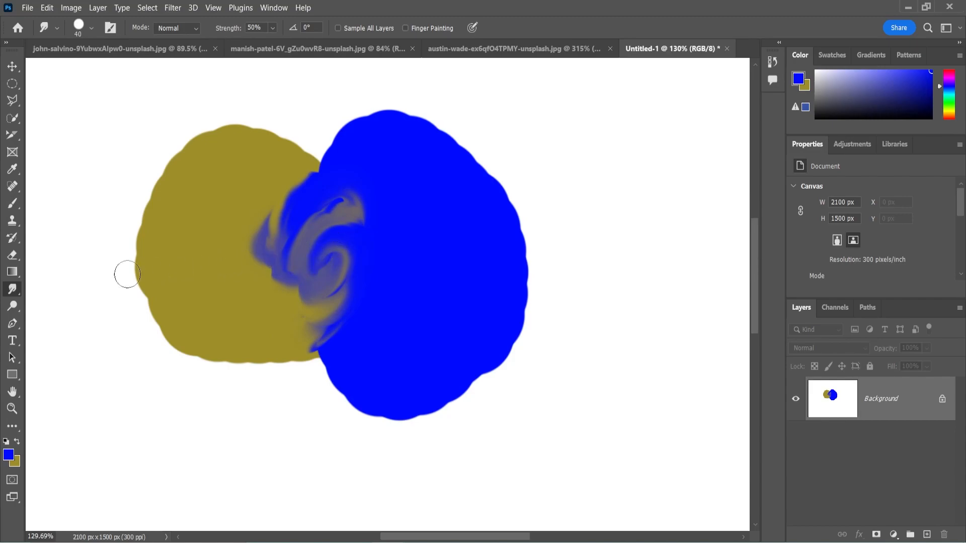
pyautogui.moveTo(329, 235)
pyautogui.mouseDown()
pyautogui.moveTo(277, 284)
pyautogui.moveTo(337, 238)
pyautogui.moveTo(350, 278)
pyautogui.moveTo(295, 298)
pyautogui.moveTo(286, 274)
pyautogui.moveTo(319, 245)
pyautogui.moveTo(327, 275)
pyautogui.moveTo(304, 302)
pyautogui.moveTo(294, 298)
pyautogui.moveTo(305, 292)
pyautogui.moveTo(307, 266)
pyautogui.moveTo(338, 271)
pyautogui.moveTo(336, 298)
pyautogui.moveTo(333, 273)
pyautogui.mouseUp()
pyautogui.moveTo(329, 204)
pyautogui.mouseDown()
pyautogui.moveTo(344, 277)
pyautogui.moveTo(302, 270)
pyautogui.moveTo(317, 229)
pyautogui.moveTo(335, 227)
pyautogui.moveTo(326, 216)
pyautogui.moveTo(348, 244)
pyautogui.moveTo(317, 286)
pyautogui.moveTo(296, 282)
pyautogui.moveTo(319, 255)
pyautogui.moveTo(315, 296)
pyautogui.moveTo(352, 247)
pyautogui.moveTo(343, 239)
pyautogui.moveTo(321, 265)
pyautogui.moveTo(402, 260)
pyautogui.moveTo(358, 240)
pyautogui.moveTo(325, 256)
pyautogui.moveTo(385, 247)
pyautogui.moveTo(306, 257)
pyautogui.moveTo(385, 259)
pyautogui.moveTo(271, 245)
pyautogui.moveTo(337, 251)
pyautogui.moveTo(308, 264)
pyautogui.moveTo(324, 261)
pyautogui.moveTo(322, 239)
pyautogui.moveTo(339, 259)
pyautogui.moveTo(319, 275)
pyautogui.mouseUp()
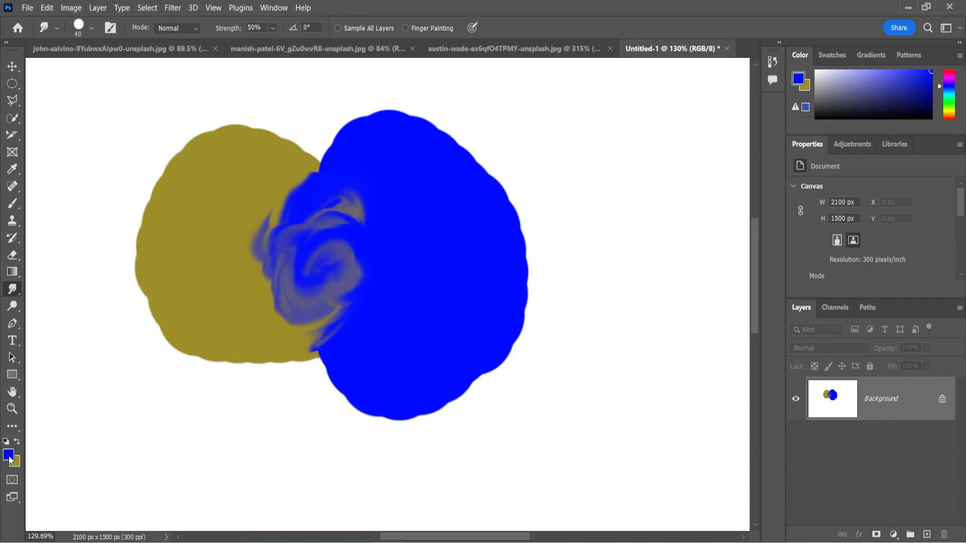
# - Reset the colours to default black and white and paint a black blob over the blended area with the Brush tool
pyautogui.press('b')
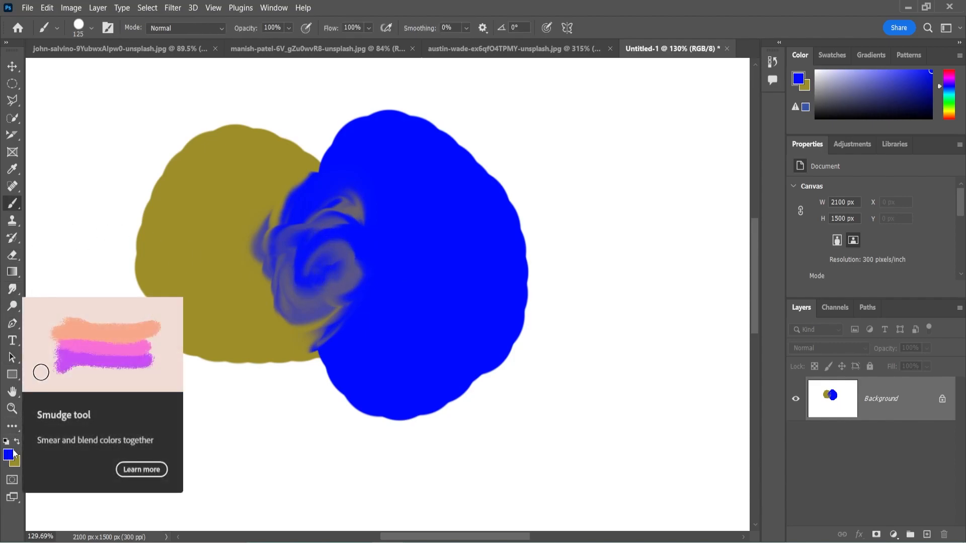
pyautogui.press('d')
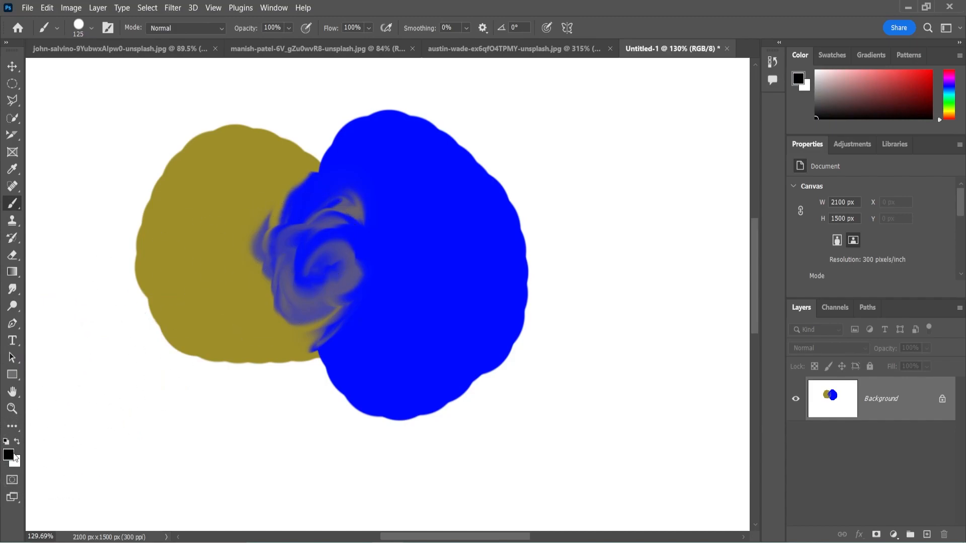
pyautogui.moveTo(301, 262)
pyautogui.mouseDown()
pyautogui.moveTo(270, 305)
pyautogui.moveTo(309, 254)
pyautogui.moveTo(298, 275)
pyautogui.mouseUp()
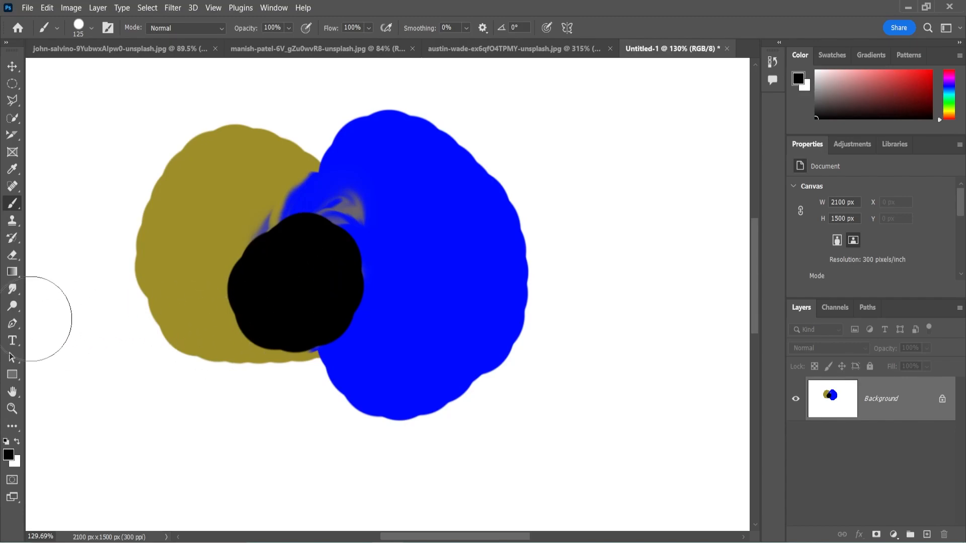
# - Smudge the upper edge of the black blob into the olive and blue with circular strokes
pyautogui.click(13, 290)
pyautogui.moveTo(283, 261)
pyautogui.mouseDown()
pyautogui.moveTo(297, 281)
pyautogui.moveTo(267, 239)
pyautogui.moveTo(302, 229)
pyautogui.moveTo(267, 260)
pyautogui.moveTo(275, 213)
pyautogui.moveTo(317, 210)
pyautogui.moveTo(315, 202)
pyautogui.moveTo(261, 243)
pyautogui.moveTo(287, 199)
pyautogui.moveTo(297, 221)
pyautogui.moveTo(271, 239)
pyautogui.moveTo(264, 222)
pyautogui.moveTo(292, 210)
pyautogui.moveTo(296, 233)
pyautogui.moveTo(264, 227)
pyautogui.moveTo(279, 202)
pyautogui.moveTo(293, 233)
pyautogui.moveTo(268, 231)
pyautogui.moveTo(286, 206)
pyautogui.moveTo(299, 235)
pyautogui.moveTo(278, 236)
pyautogui.moveTo(281, 198)
pyautogui.moveTo(299, 225)
pyautogui.moveTo(258, 238)
pyautogui.moveTo(273, 207)
pyautogui.moveTo(287, 224)
pyautogui.moveTo(266, 246)
pyautogui.moveTo(290, 203)
pyautogui.mouseUp()
pyautogui.moveTo(269, 207)
pyautogui.mouseDown()
pyautogui.moveTo(277, 236)
pyautogui.moveTo(287, 181)
pyautogui.moveTo(268, 214)
pyautogui.moveTo(295, 176)
pyautogui.moveTo(281, 179)
pyautogui.moveTo(281, 232)
pyautogui.moveTo(294, 193)
pyautogui.moveTo(287, 161)
pyautogui.moveTo(284, 238)
pyautogui.moveTo(280, 205)
pyautogui.moveTo(302, 199)
pyautogui.moveTo(292, 220)
pyautogui.moveTo(277, 209)
pyautogui.moveTo(298, 181)
pyautogui.moveTo(303, 205)
pyautogui.moveTo(262, 240)
pyautogui.moveTo(278, 198)
pyautogui.moveTo(301, 204)
pyautogui.moveTo(283, 218)
pyautogui.moveTo(297, 195)
pyautogui.moveTo(301, 206)
pyautogui.moveTo(290, 216)
pyautogui.moveTo(258, 189)
pyautogui.mouseUp()
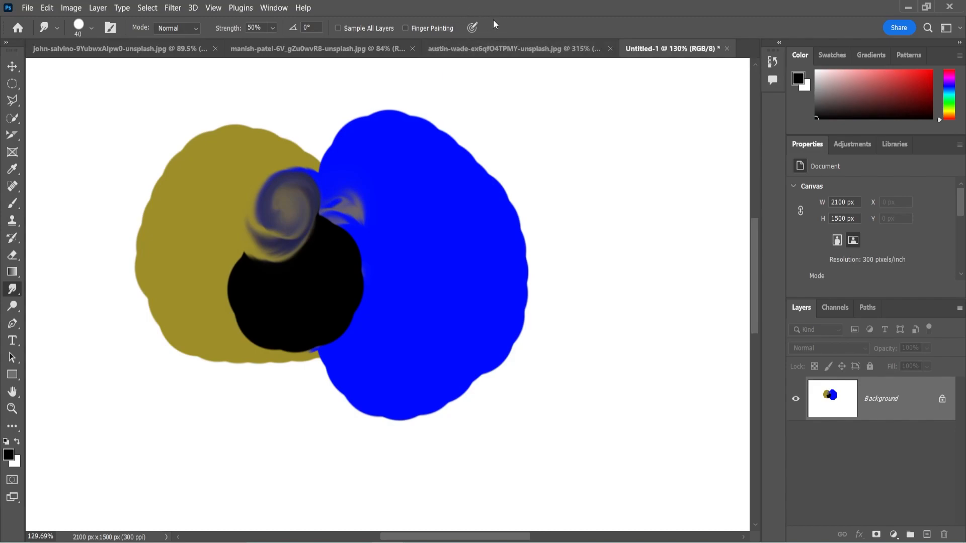
pyautogui.moveTo(284, 197)
pyautogui.mouseDown()
pyautogui.moveTo(268, 238)
pyautogui.moveTo(288, 188)
pyautogui.moveTo(303, 246)
pyautogui.moveTo(268, 233)
pyautogui.moveTo(297, 190)
pyautogui.moveTo(268, 221)
pyautogui.mouseUp()
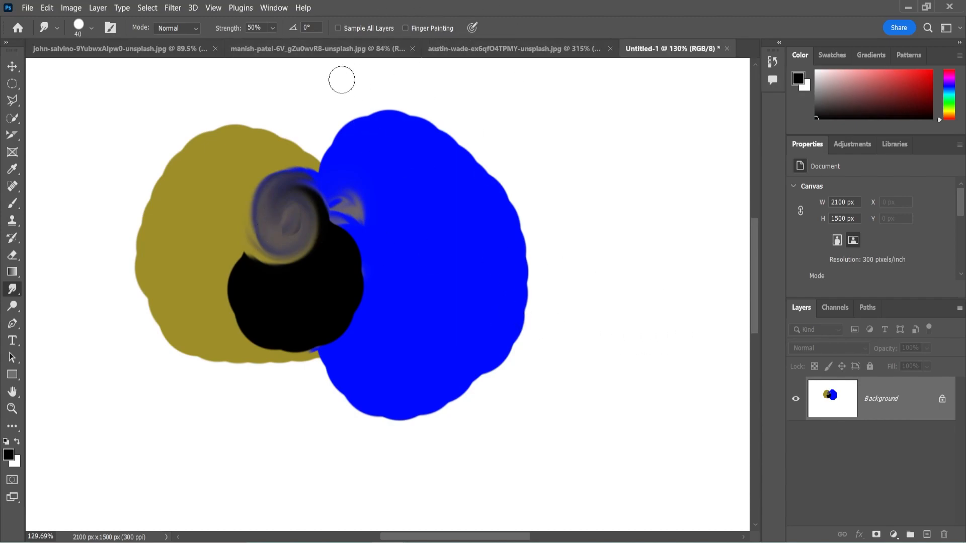
# - Set the Smudge mode to Hue and smudge over the swirl above the black blob
pyautogui.click(183, 29)
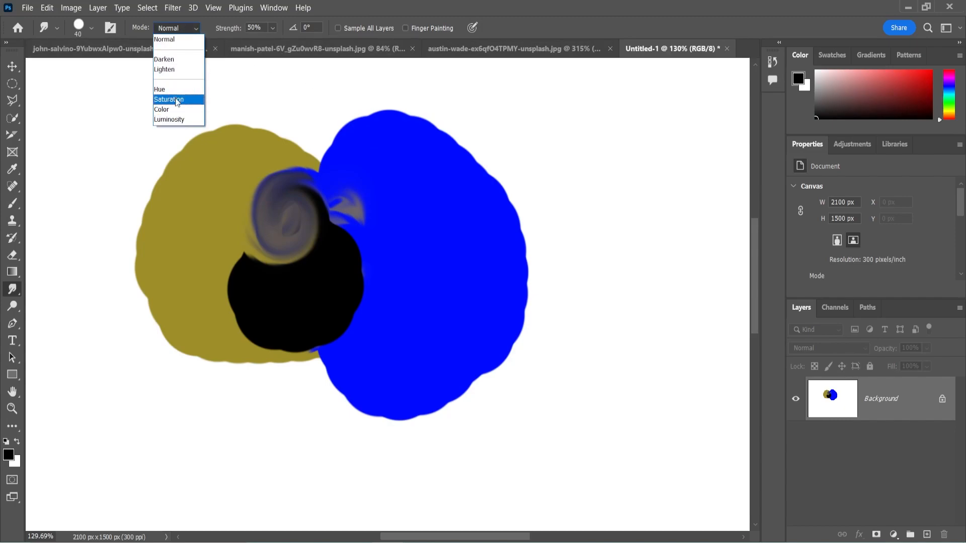
pyautogui.click(170, 89)
pyautogui.moveTo(272, 235)
pyautogui.mouseDown()
pyautogui.moveTo(302, 196)
pyautogui.moveTo(316, 205)
pyautogui.moveTo(280, 249)
pyautogui.moveTo(265, 216)
pyautogui.moveTo(299, 208)
pyautogui.moveTo(289, 248)
pyautogui.moveTo(269, 232)
pyautogui.moveTo(275, 200)
pyautogui.moveTo(271, 218)
pyautogui.moveTo(286, 195)
pyautogui.moveTo(330, 180)
pyautogui.moveTo(274, 173)
pyautogui.moveTo(263, 206)
pyautogui.moveTo(317, 183)
pyautogui.moveTo(256, 186)
pyautogui.moveTo(303, 193)
pyautogui.moveTo(329, 180)
pyautogui.moveTo(261, 194)
pyautogui.moveTo(282, 211)
pyautogui.moveTo(303, 179)
pyautogui.moveTo(261, 228)
pyautogui.moveTo(271, 193)
pyautogui.moveTo(305, 187)
pyautogui.moveTo(295, 219)
pyautogui.moveTo(262, 223)
pyautogui.moveTo(259, 240)
pyautogui.moveTo(276, 245)
pyautogui.moveTo(316, 195)
pyautogui.moveTo(294, 204)
pyautogui.moveTo(284, 187)
pyautogui.moveTo(254, 203)
pyautogui.mouseUp()
# - Smudge the swirl and adjoining blue edge in Saturation mode, and set the mode back to Normal
pyautogui.click(162, 24)
pyautogui.click(188, 99)
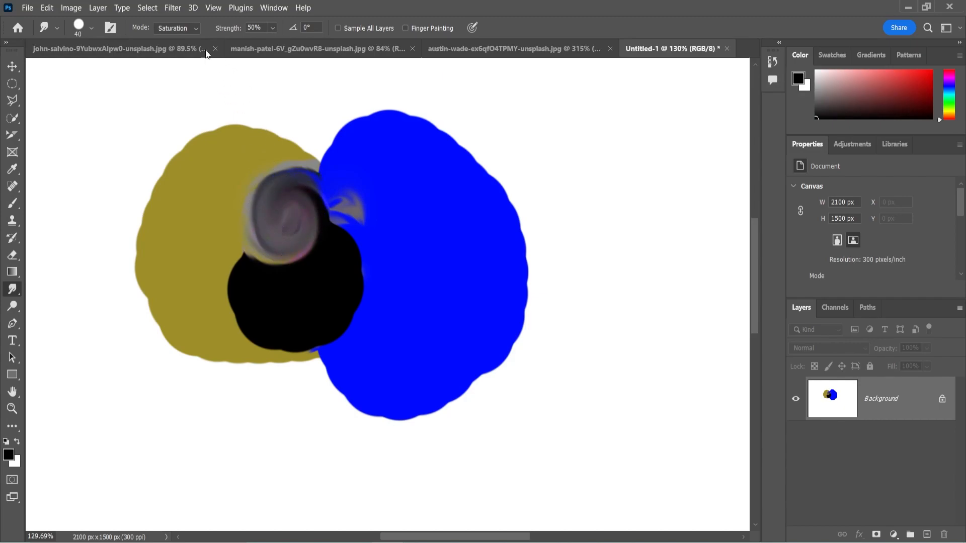
pyautogui.moveTo(379, 179)
pyautogui.mouseDown()
pyautogui.moveTo(296, 170)
pyautogui.moveTo(254, 204)
pyautogui.moveTo(357, 181)
pyautogui.moveTo(308, 187)
pyautogui.moveTo(314, 199)
pyautogui.moveTo(322, 190)
pyautogui.moveTo(271, 207)
pyautogui.moveTo(346, 178)
pyautogui.moveTo(267, 198)
pyautogui.moveTo(343, 178)
pyautogui.moveTo(303, 194)
pyautogui.moveTo(303, 210)
pyautogui.moveTo(314, 191)
pyautogui.moveTo(299, 188)
pyautogui.moveTo(338, 181)
pyautogui.moveTo(286, 173)
pyautogui.moveTo(305, 188)
pyautogui.moveTo(311, 175)
pyautogui.moveTo(297, 198)
pyautogui.moveTo(295, 185)
pyautogui.moveTo(325, 186)
pyautogui.moveTo(306, 228)
pyautogui.moveTo(258, 226)
pyautogui.moveTo(281, 186)
pyautogui.moveTo(295, 185)
pyautogui.moveTo(301, 199)
pyautogui.moveTo(267, 231)
pyautogui.moveTo(293, 237)
pyautogui.moveTo(321, 214)
pyautogui.moveTo(319, 190)
pyautogui.moveTo(280, 183)
pyautogui.moveTo(286, 216)
pyautogui.moveTo(304, 211)
pyautogui.moveTo(280, 228)
pyautogui.moveTo(278, 198)
pyautogui.moveTo(362, 195)
pyautogui.moveTo(369, 179)
pyautogui.moveTo(272, 194)
pyautogui.moveTo(376, 176)
pyautogui.moveTo(323, 182)
pyautogui.moveTo(282, 218)
pyautogui.moveTo(308, 177)
pyautogui.moveTo(324, 205)
pyautogui.moveTo(264, 233)
pyautogui.moveTo(280, 181)
pyautogui.moveTo(300, 186)
pyautogui.moveTo(302, 228)
pyautogui.moveTo(281, 240)
pyautogui.moveTo(272, 207)
pyautogui.moveTo(270, 231)
pyautogui.moveTo(295, 242)
pyautogui.moveTo(321, 212)
pyautogui.moveTo(322, 183)
pyautogui.moveTo(297, 200)
pyautogui.mouseUp()
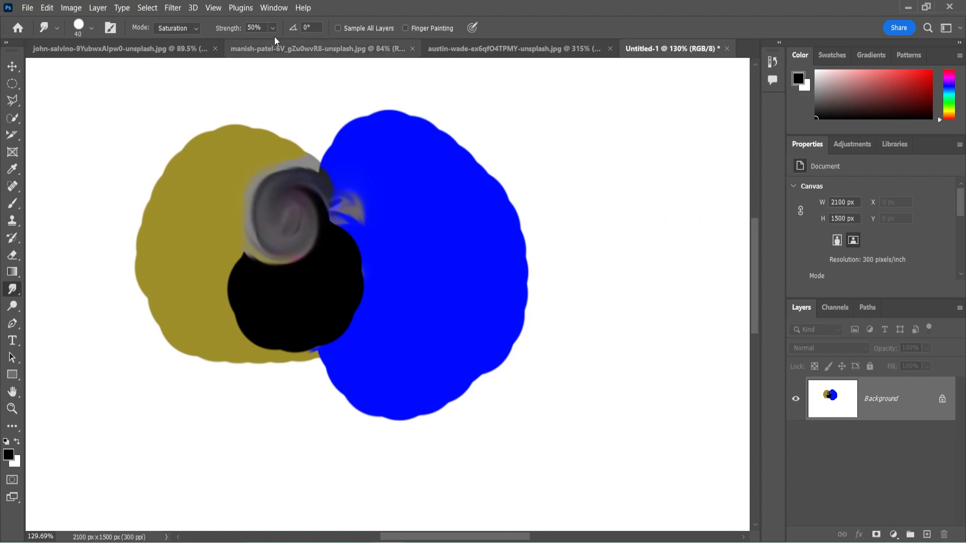
pyautogui.click(184, 28)
pyautogui.click(166, 40)
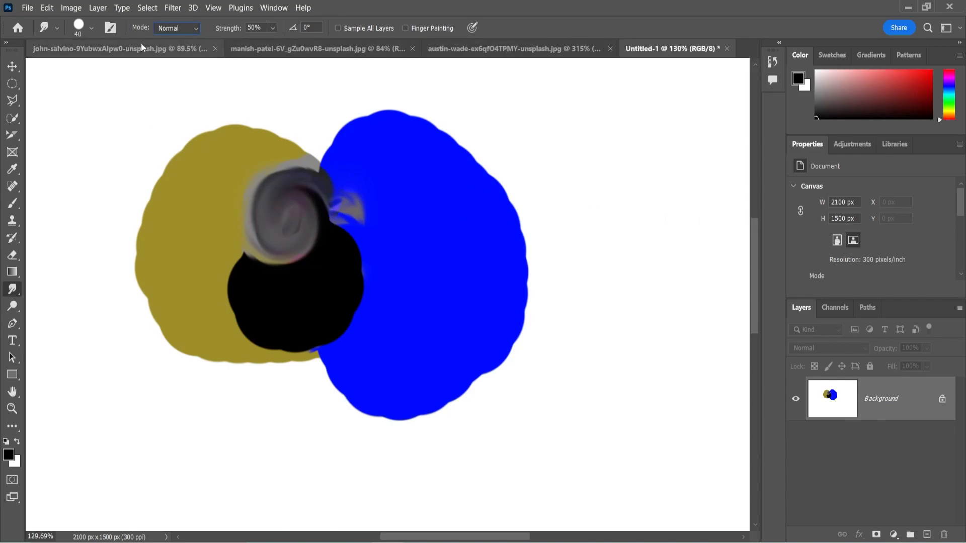
# - Switch to the Blur tool and show its list of blending modes
pyautogui.rightClick(12, 290)
pyautogui.click(96, 291)
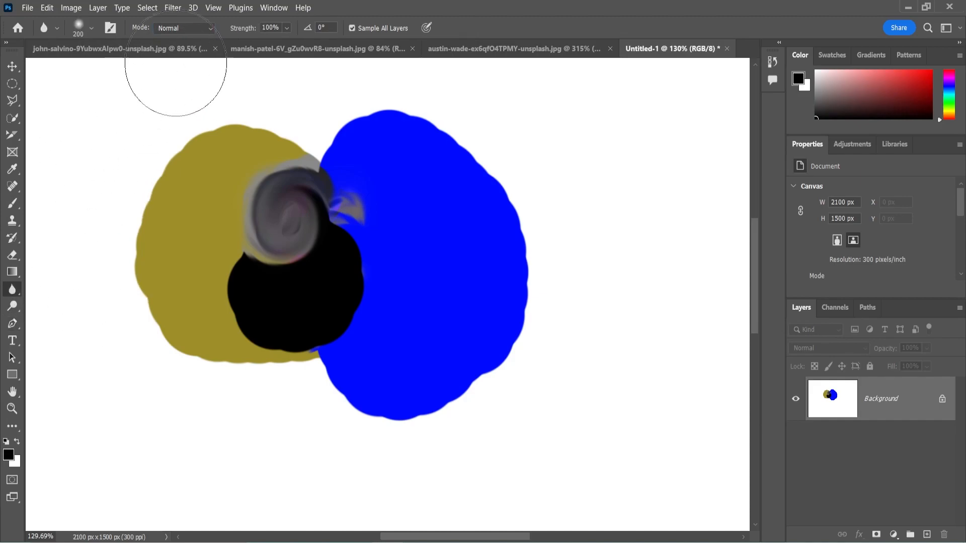
pyautogui.click(173, 29)
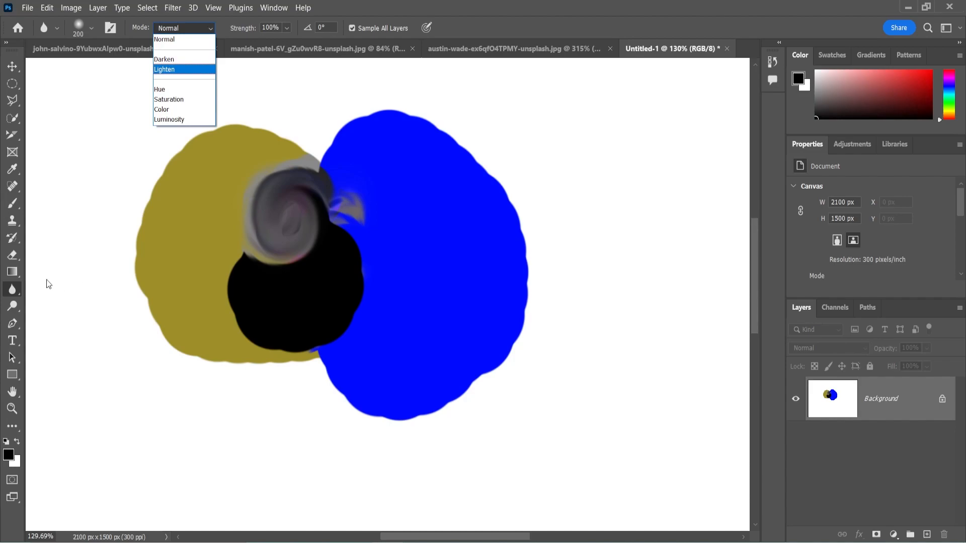
# - Switch to the Sharpen tool and show the group containing the Blur, Sharpen and Smudge tools
pyautogui.click(13, 293)
pyautogui.rightClick(14, 292)
pyautogui.click(76, 300)
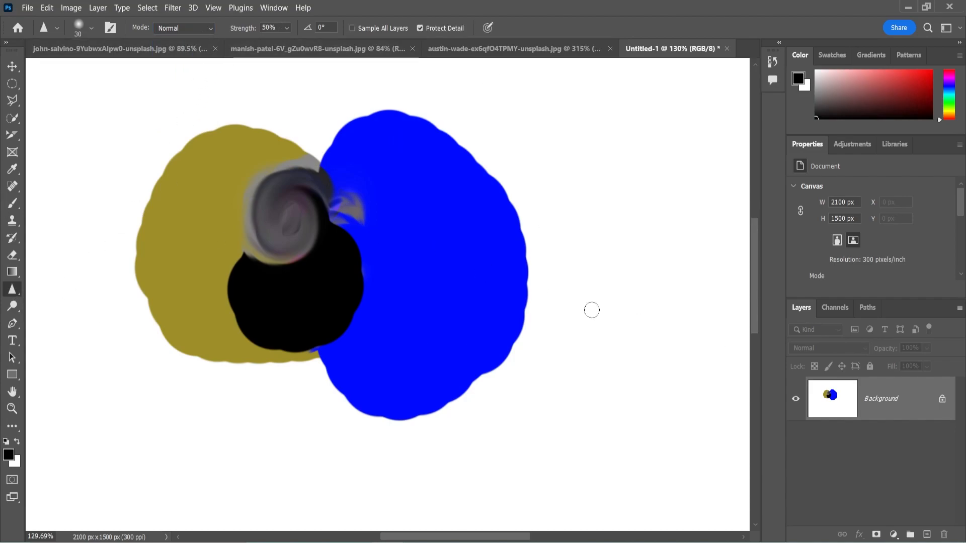
pyautogui.scroll(-5, 377, 259)
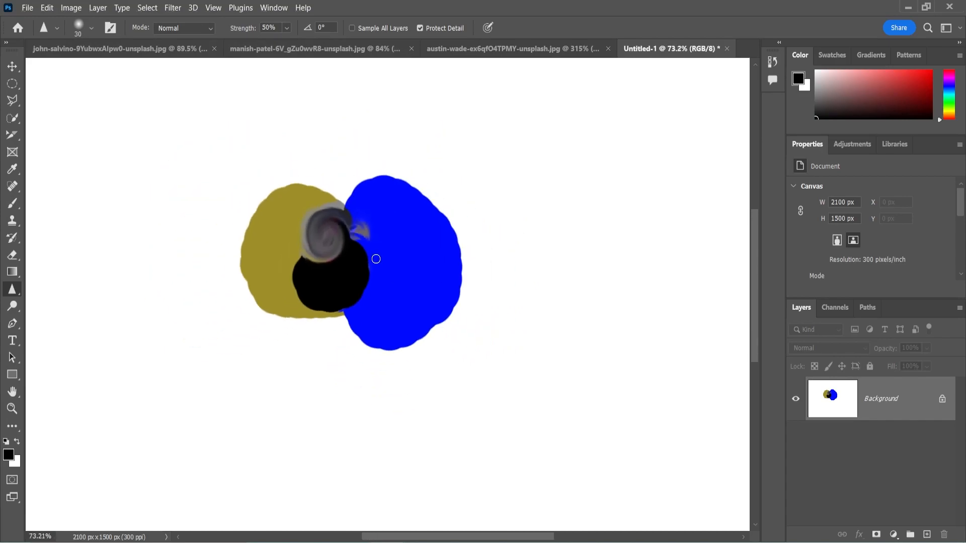
pyautogui.rightClick(21, 292)
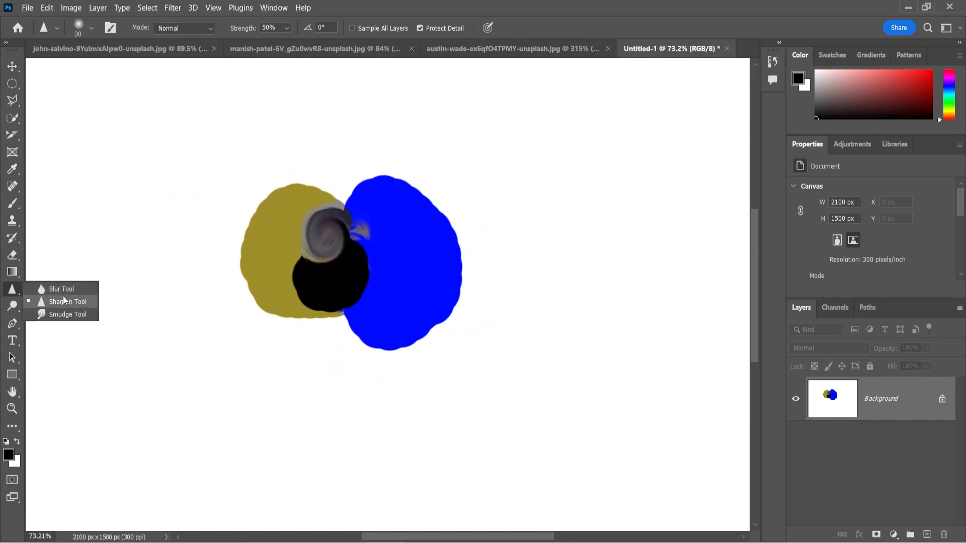